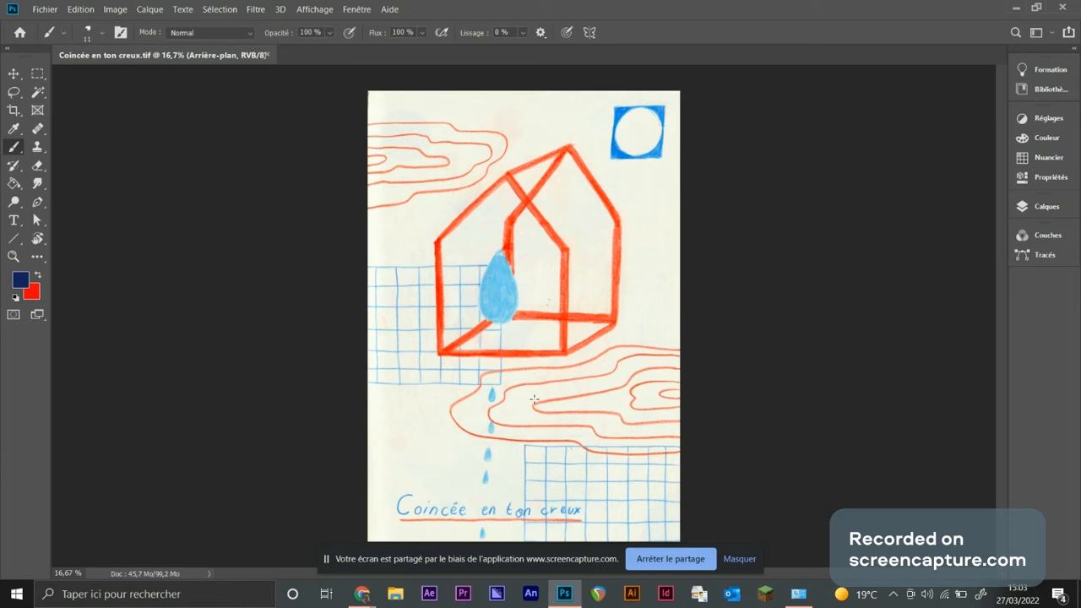
Step: Review the image size and resolution, toggle resampling off and back on, and apply the size in inches
left_click(116, 9)
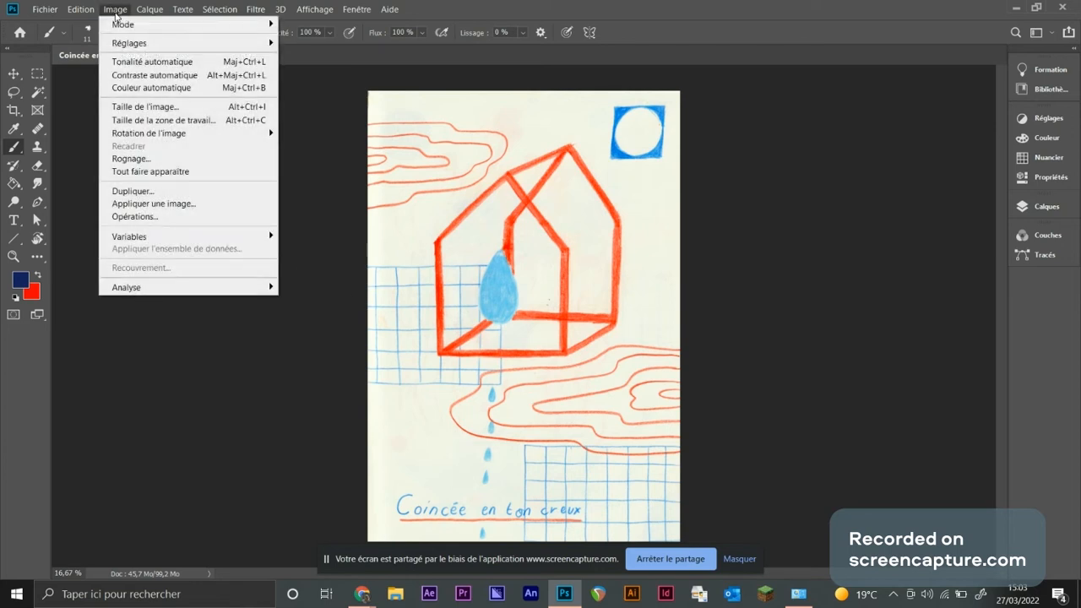
left_click(144, 108)
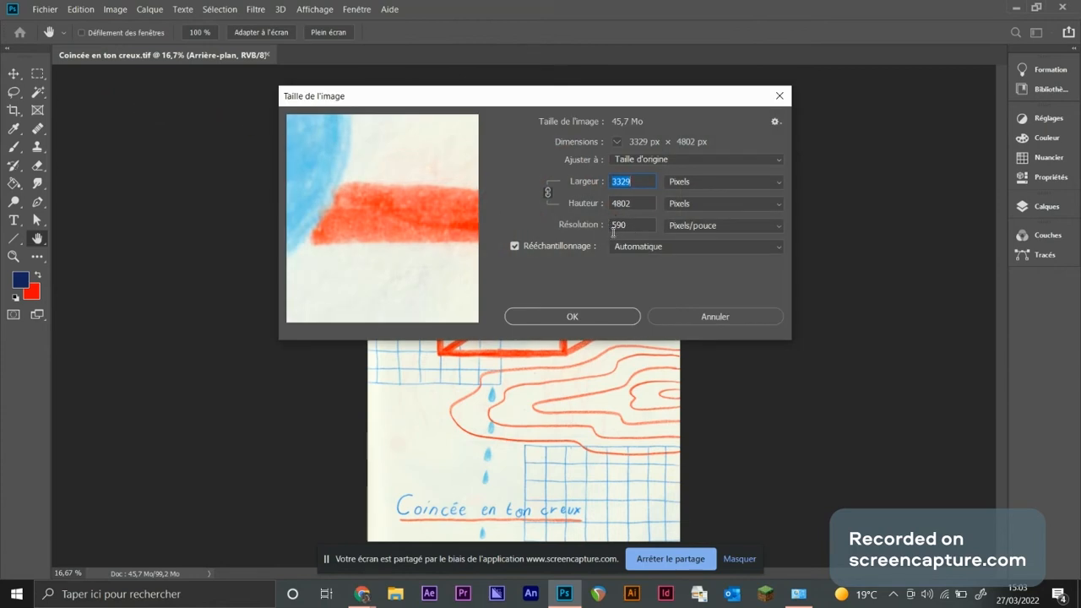
left_click(514, 247)
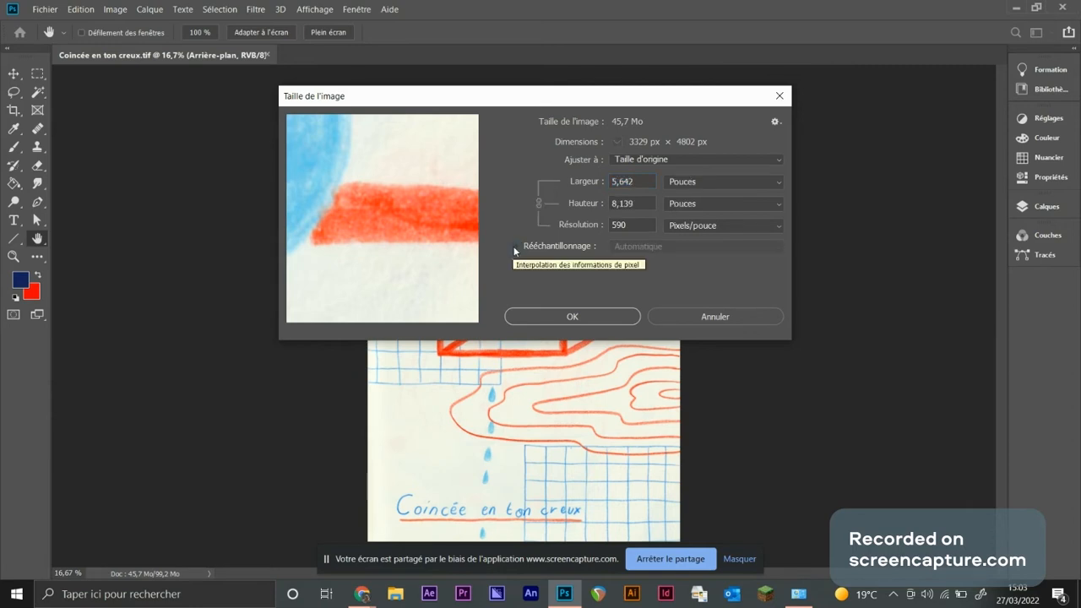
left_click(514, 246)
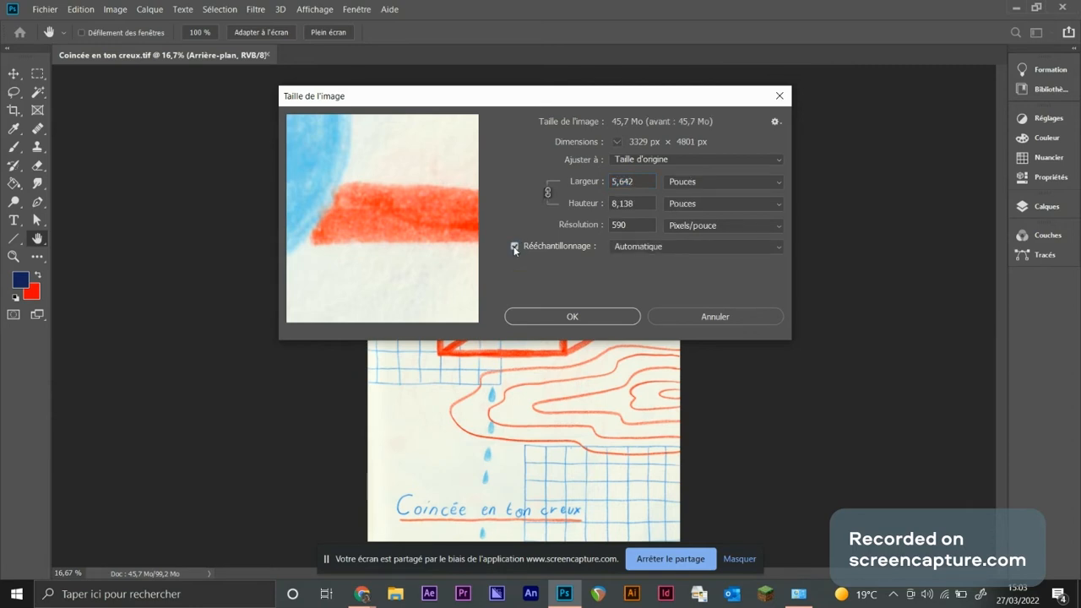
left_click(600, 317)
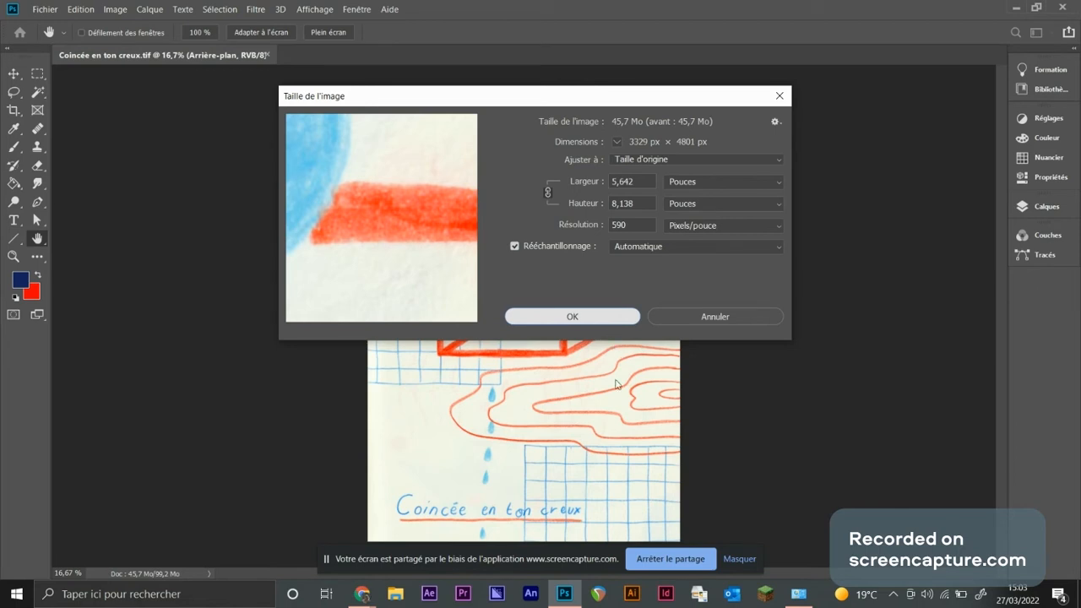
key("b")
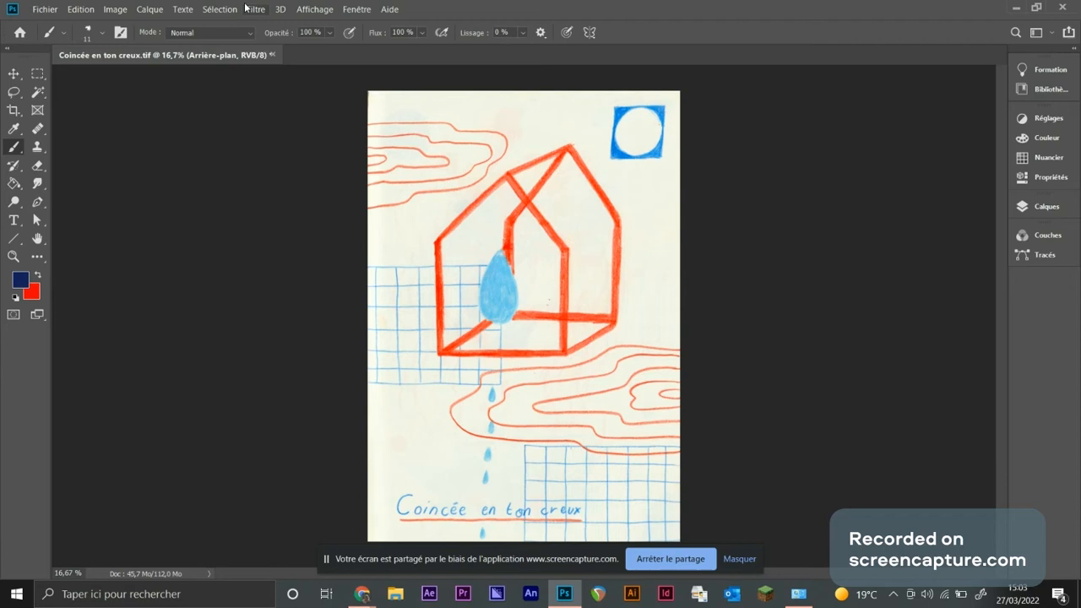
Step: Convert the drawing's colour mode from RGB to CMYK (Couleurs CMJN), accepting the conversion without a colour profile
left_click(150, 8)
mouse_move(115, 8)
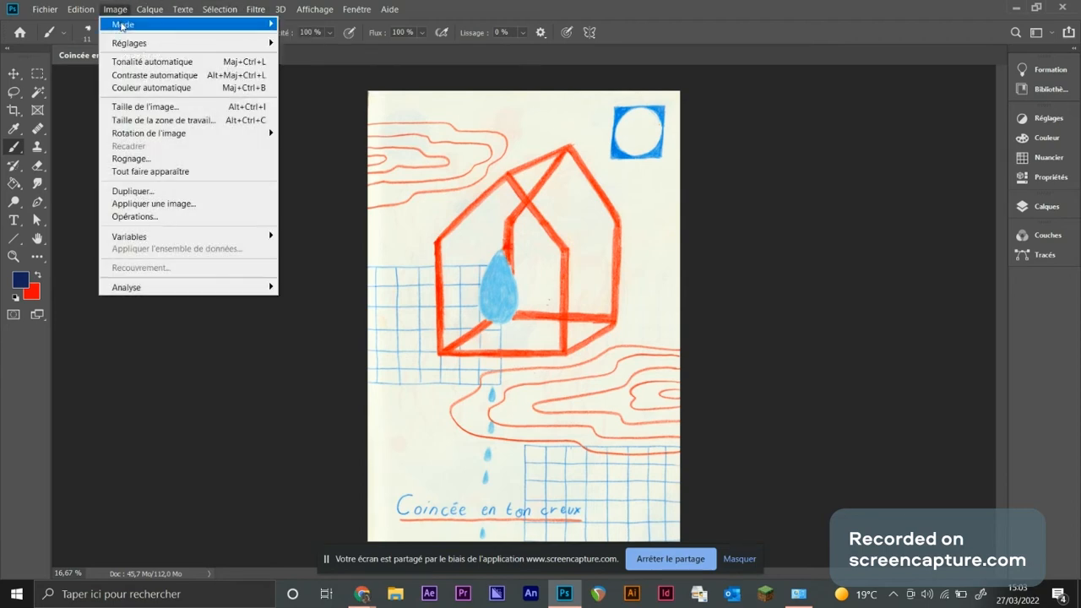
mouse_move(169, 26)
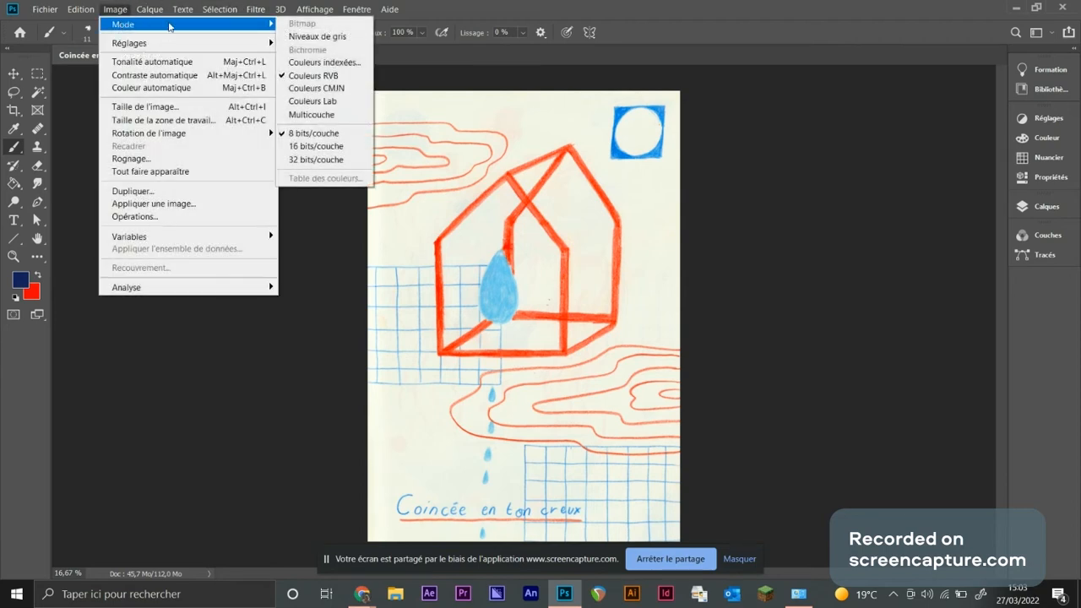
left_click(321, 91)
key("Return")
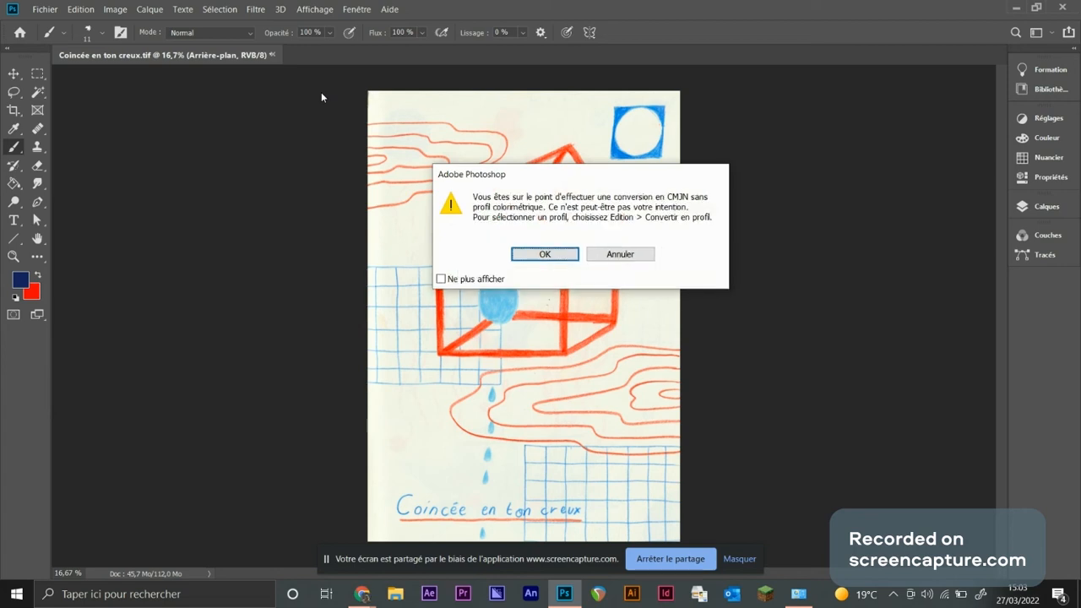
key("Return")
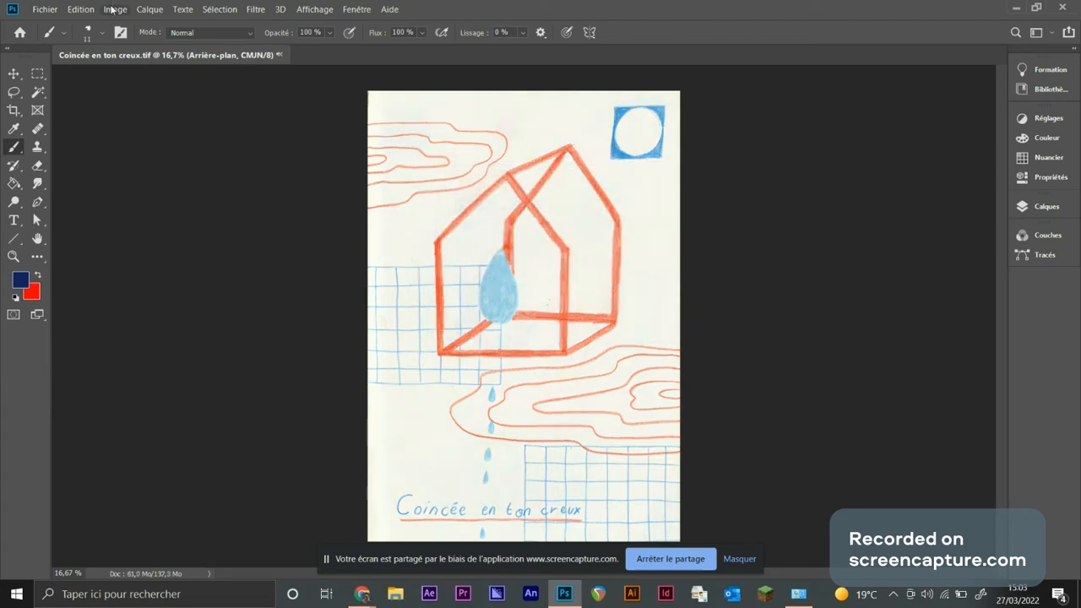
Step: Convert the image to Multichannel mode (Multicouche), merging the layers
left_click(115, 9)
mouse_move(126, 24)
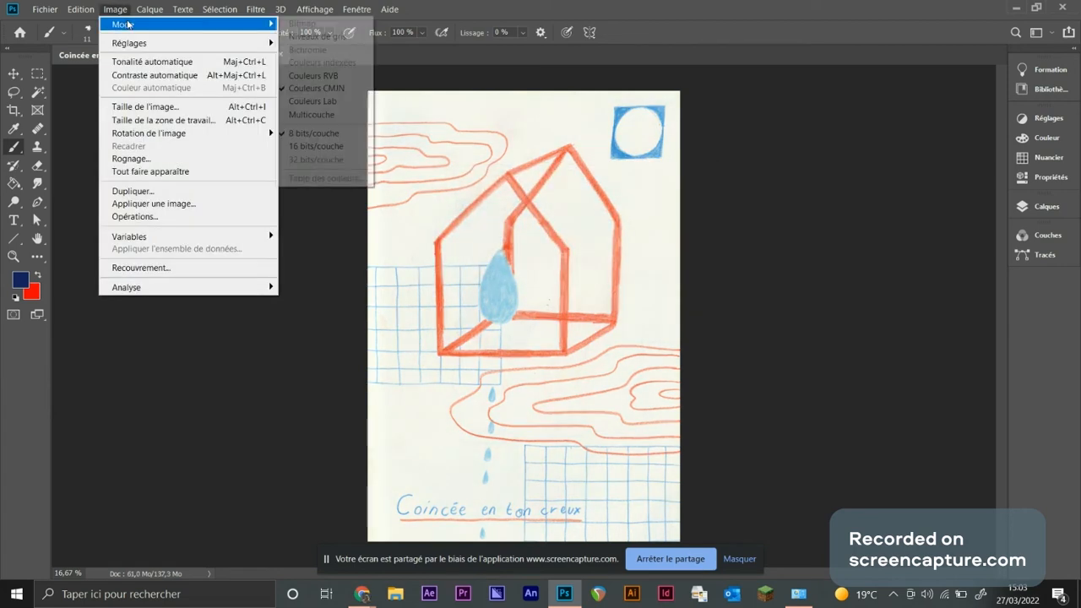
left_click(325, 114)
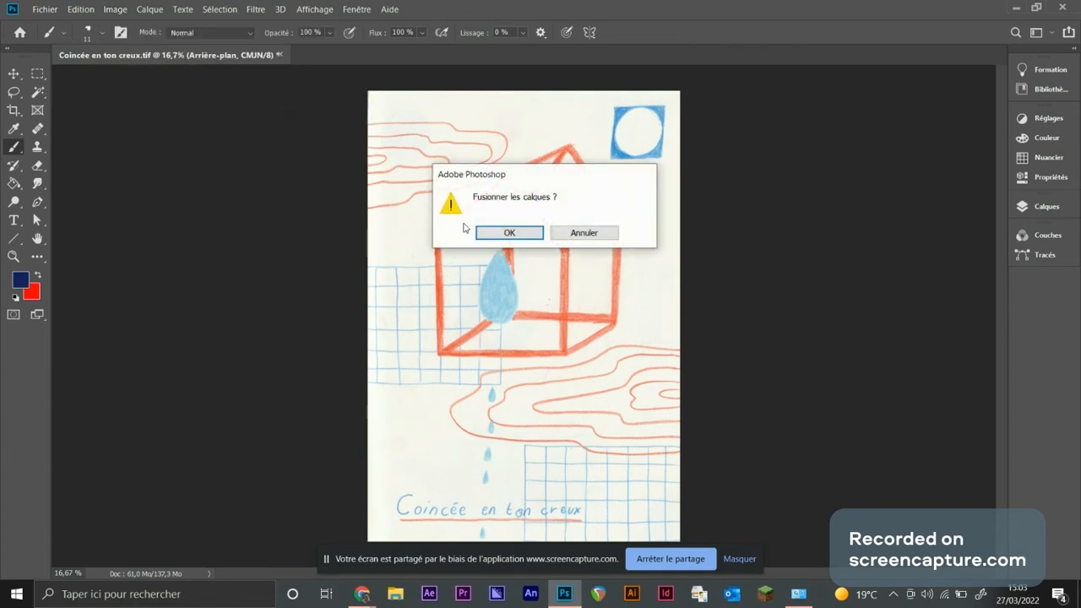
left_click(495, 234)
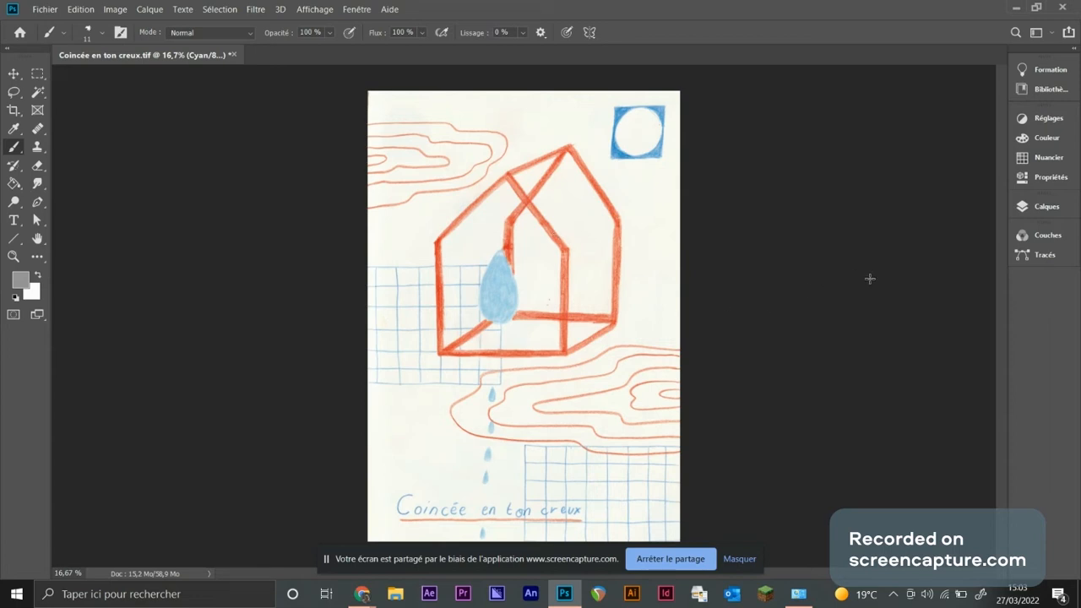
Step: Examine the Cyan, Magenta, Jaune and Noir channels of the drawing by switching their visibility on and off
left_click(1047, 236)
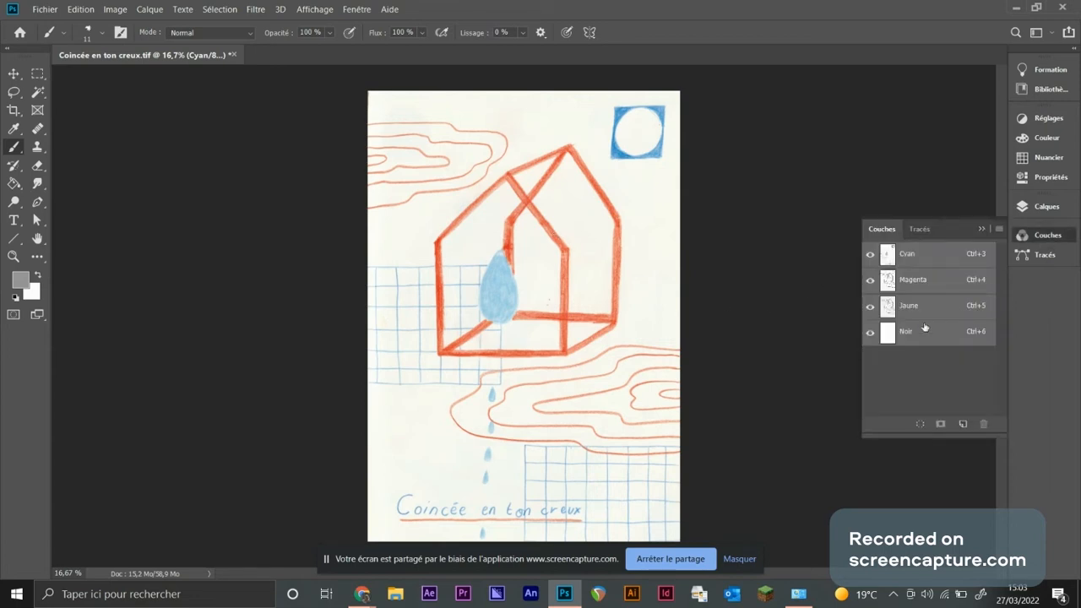
left_click(873, 254)
left_click(870, 255)
left_click(870, 280)
left_click(870, 280)
left_click(870, 306)
left_click(870, 306)
left_click(870, 279)
left_click(870, 306)
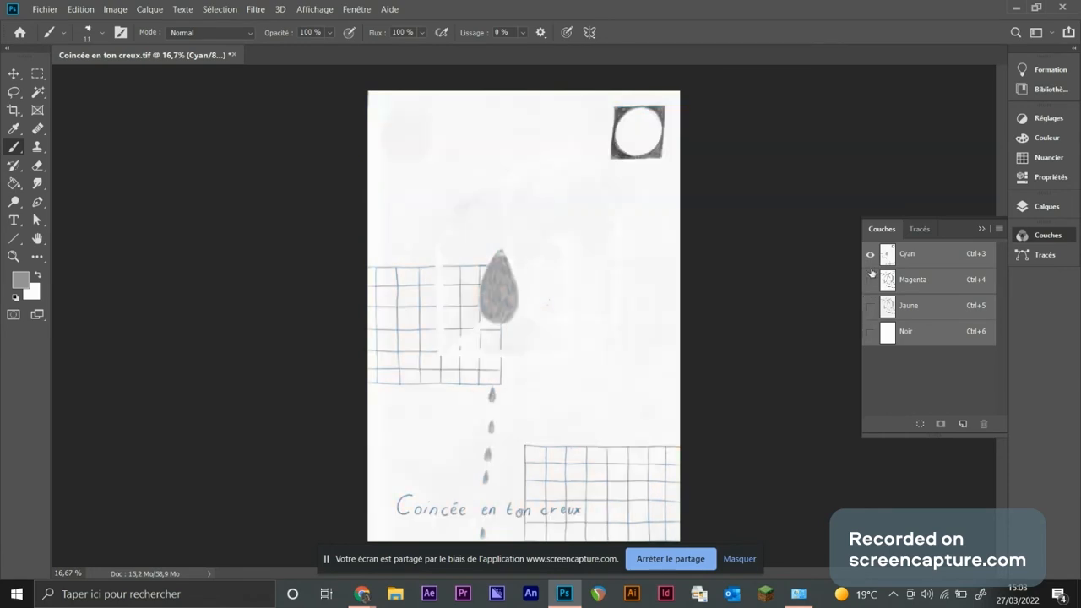
left_click(870, 332)
left_click(870, 254)
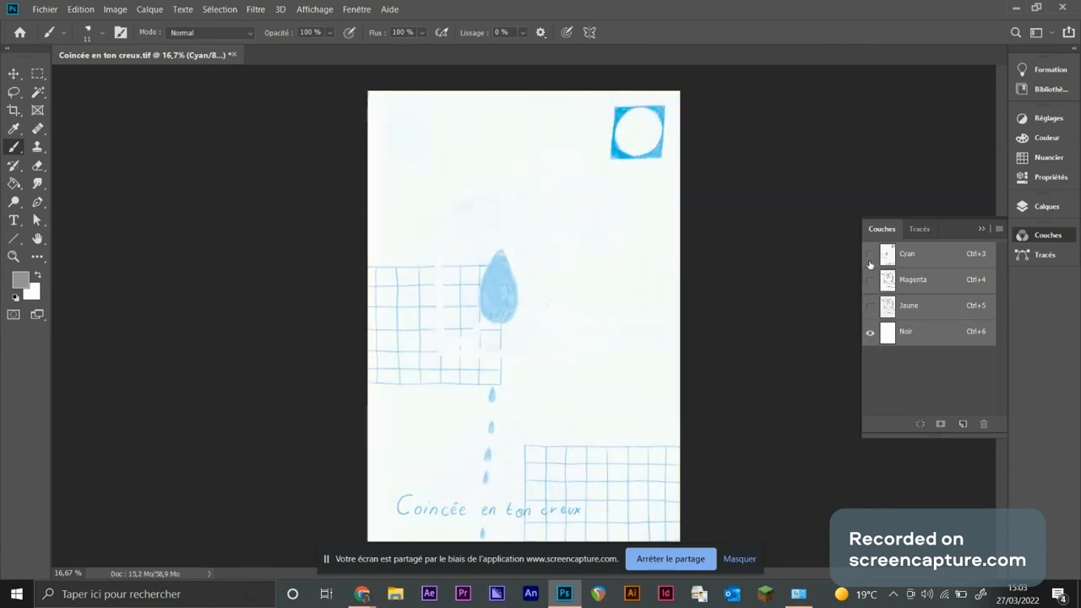
left_click(870, 306)
left_click(870, 306)
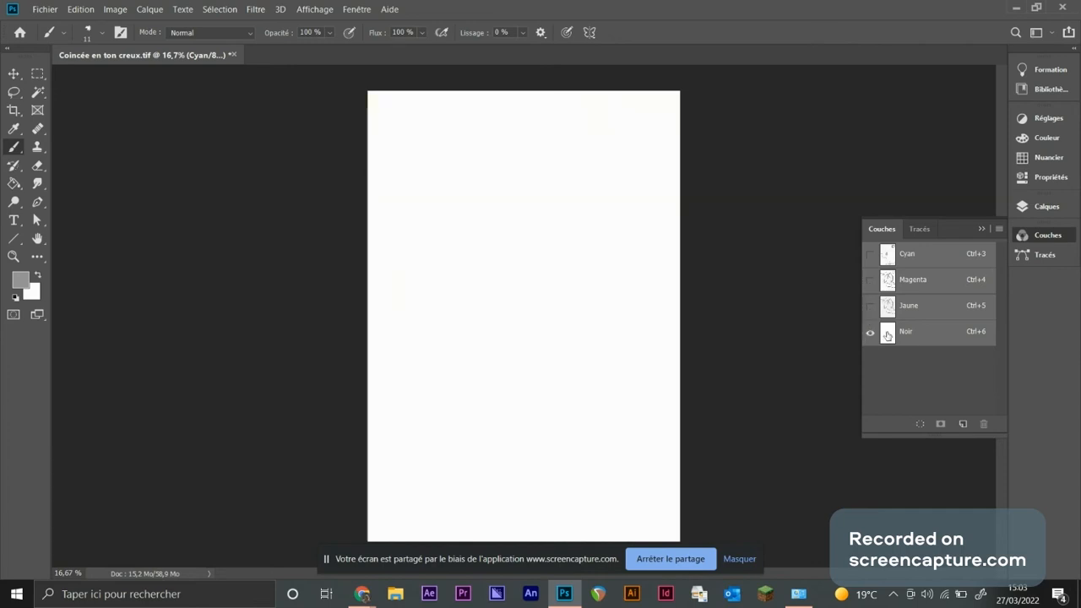
Step: Delete the Noir channel from the multichannel image
left_click(916, 341)
left_click(985, 425)
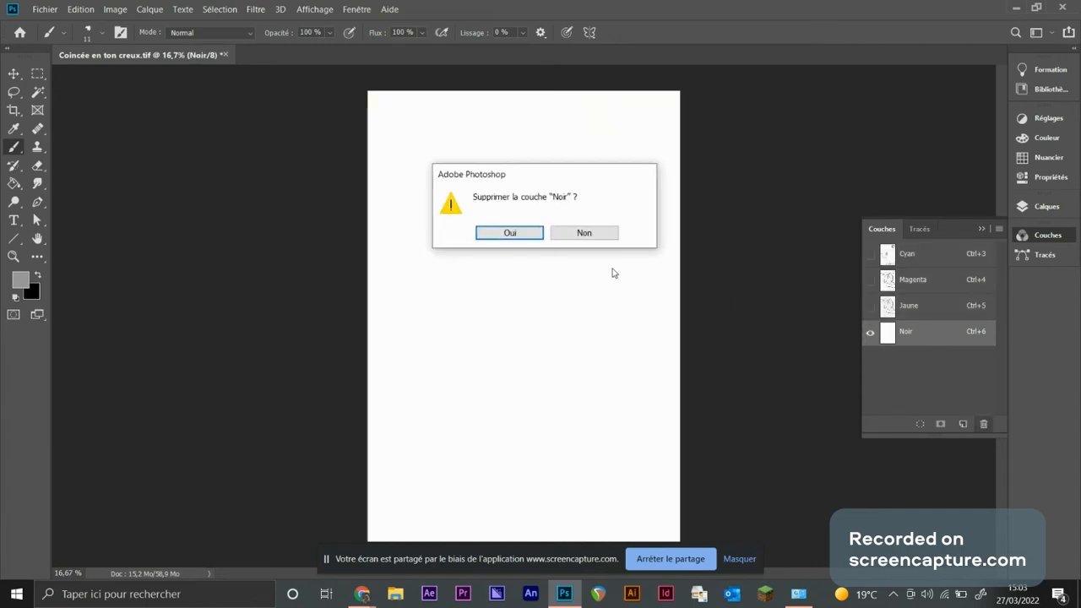
left_click(533, 239)
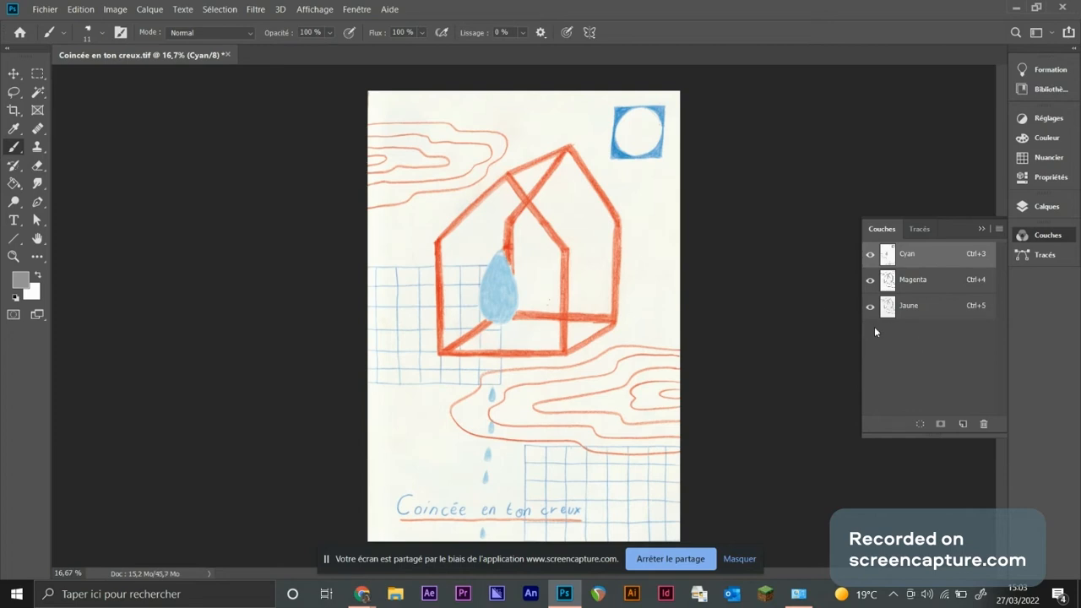
Step: Rename the Cyan spot channel as BLUE, keeping its ink colour for the moment
key("i")
double_click(921, 254)
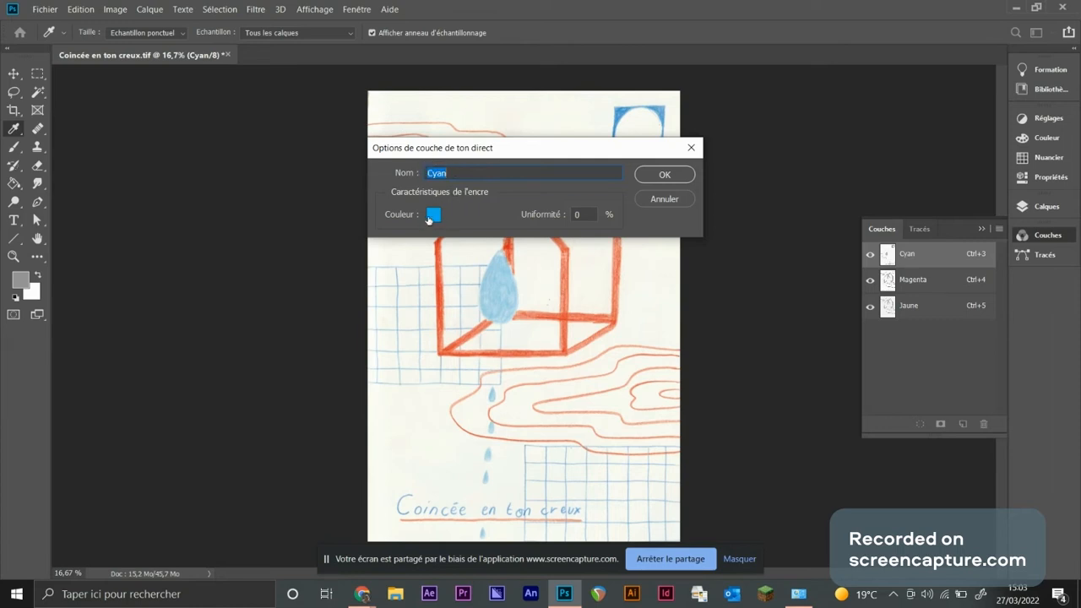
left_click(432, 215)
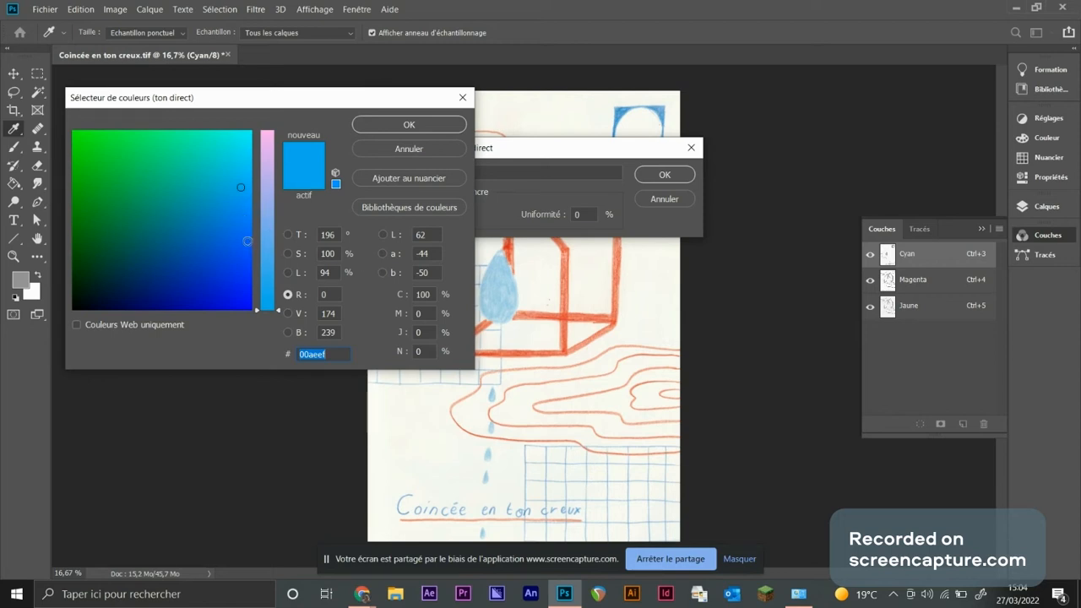
left_click(411, 126)
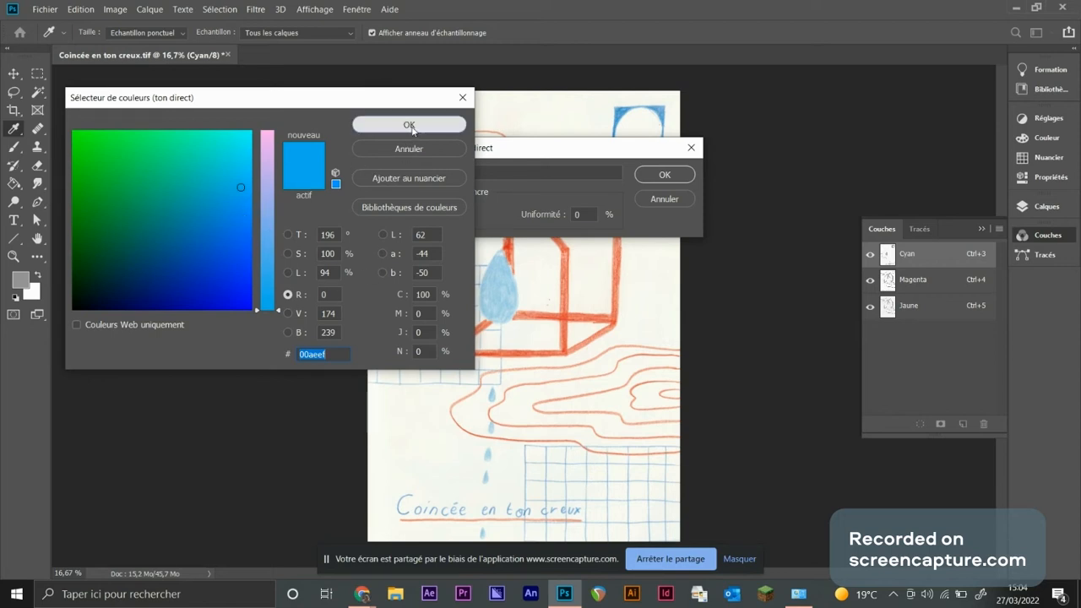
type("BLUE")
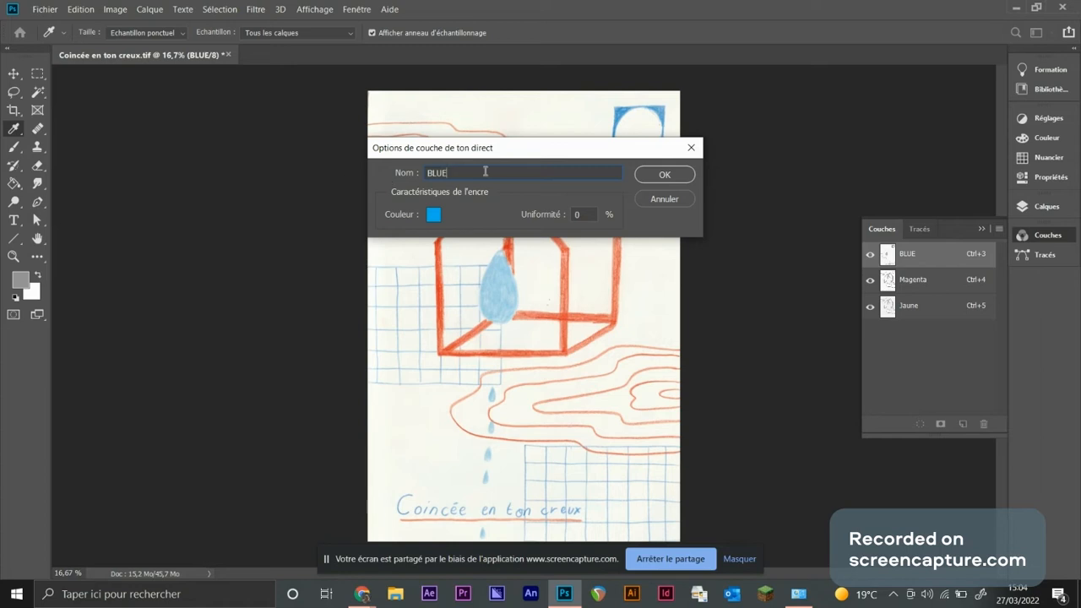
Step: Set the BLUE spot channel's ink colour to hex 0078BF and apply the channel options
left_click(434, 214)
double_click(299, 354)
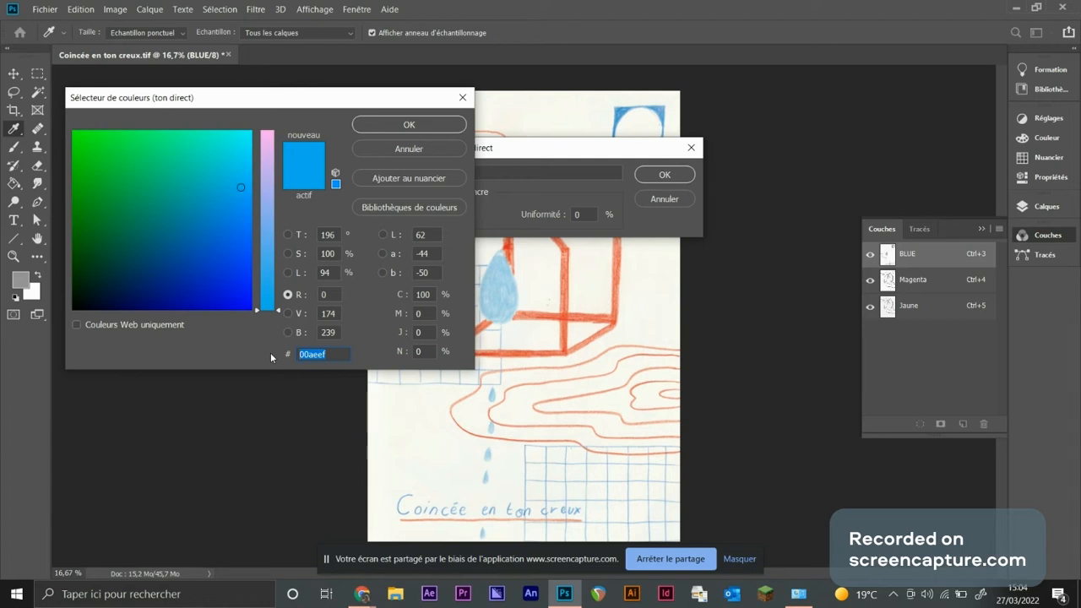
type("00")
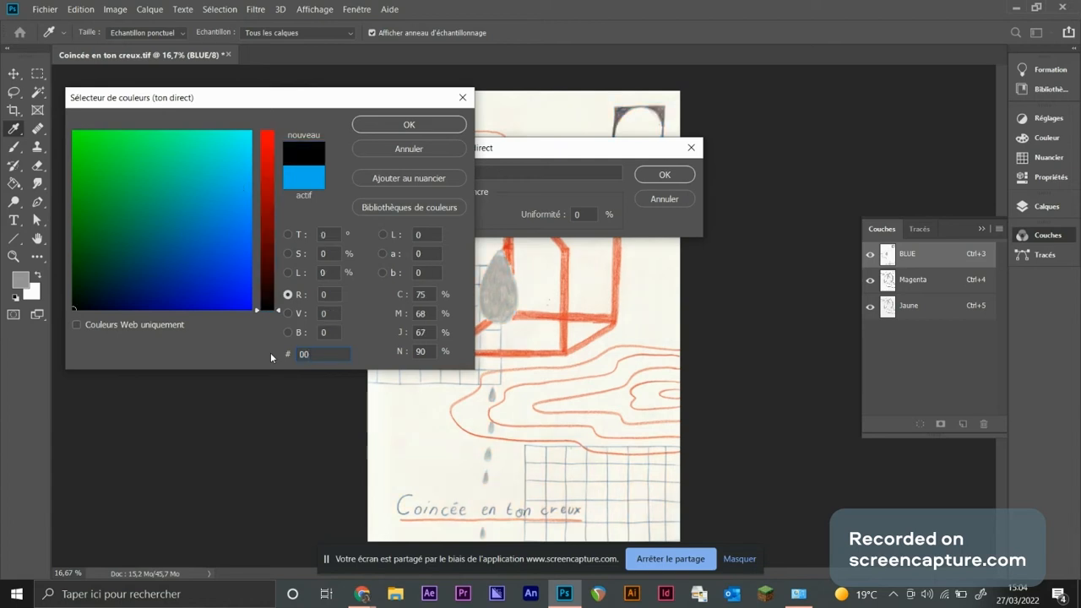
type("78")
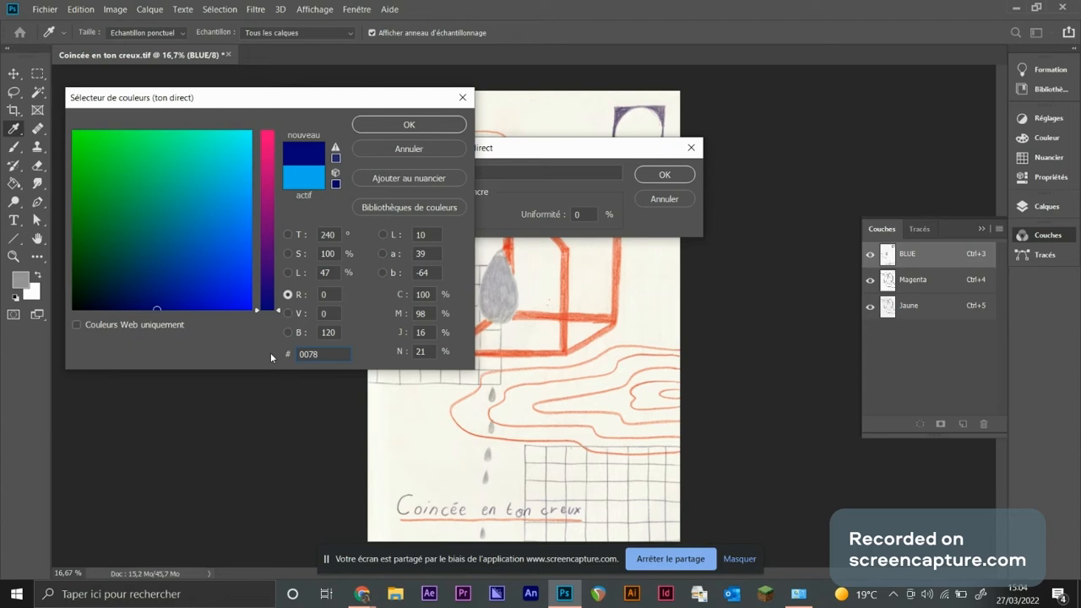
type("BF")
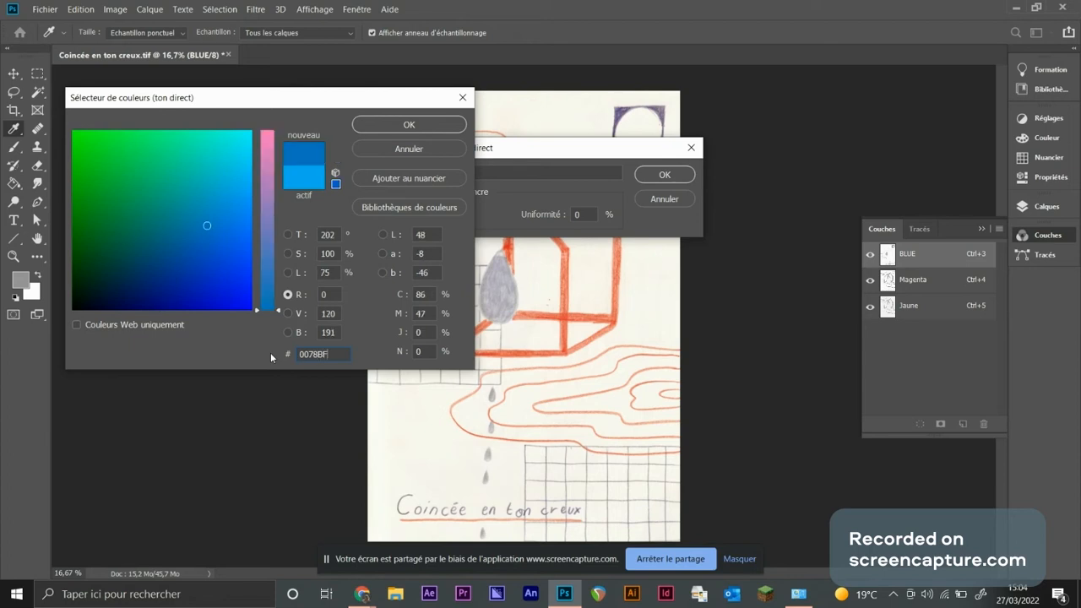
key("Return")
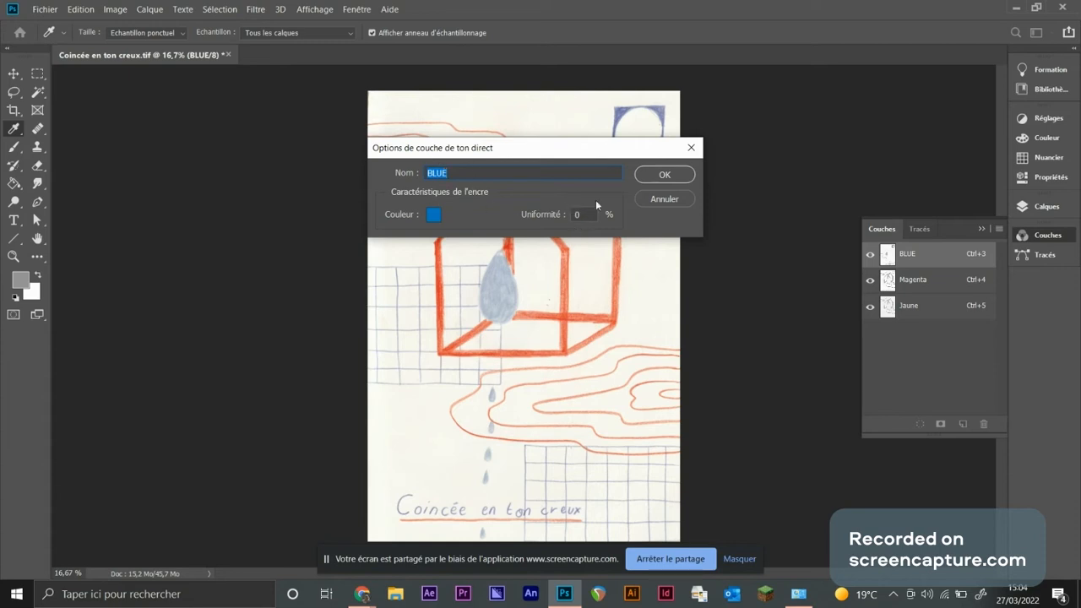
left_click(682, 175)
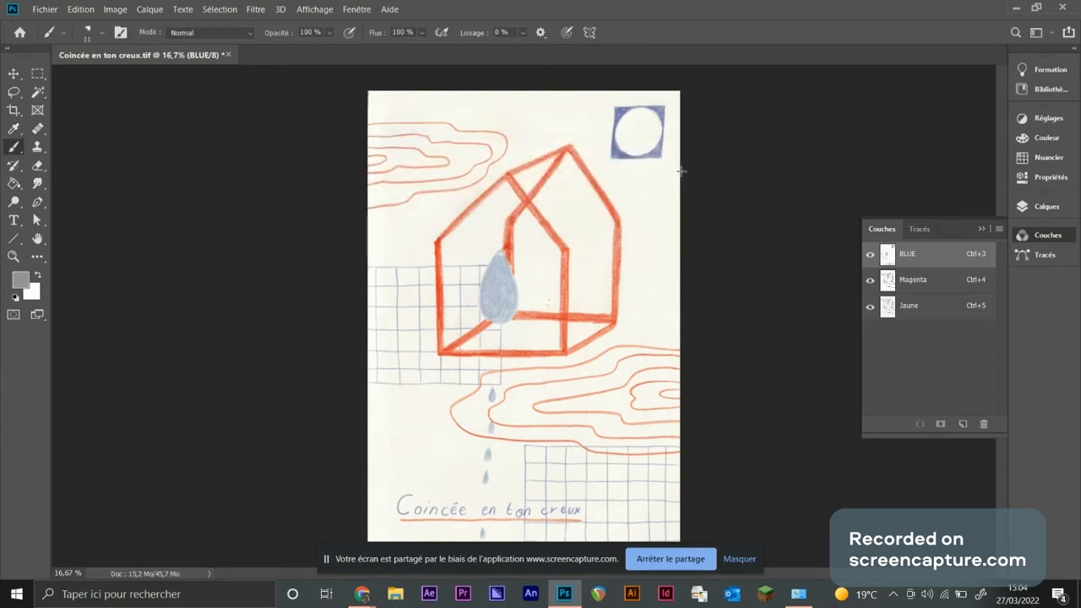
Step: Check the Magenta channel's content by toggling its visibility and rename the channel as PINK
left_click(937, 285)
left_click(873, 282)
left_click(873, 282)
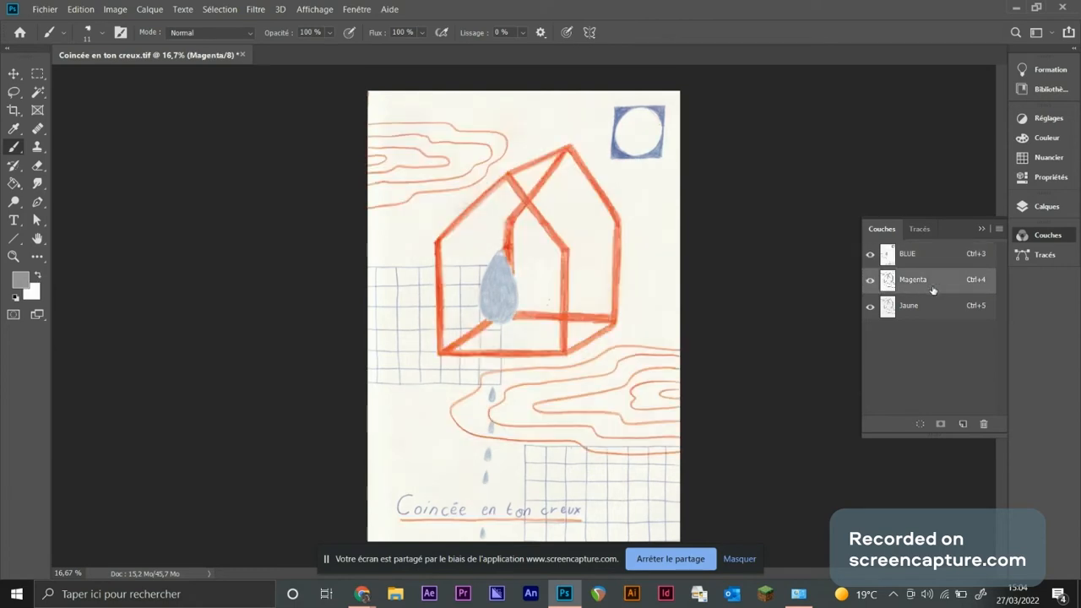
double_click(947, 288)
type("PINK")
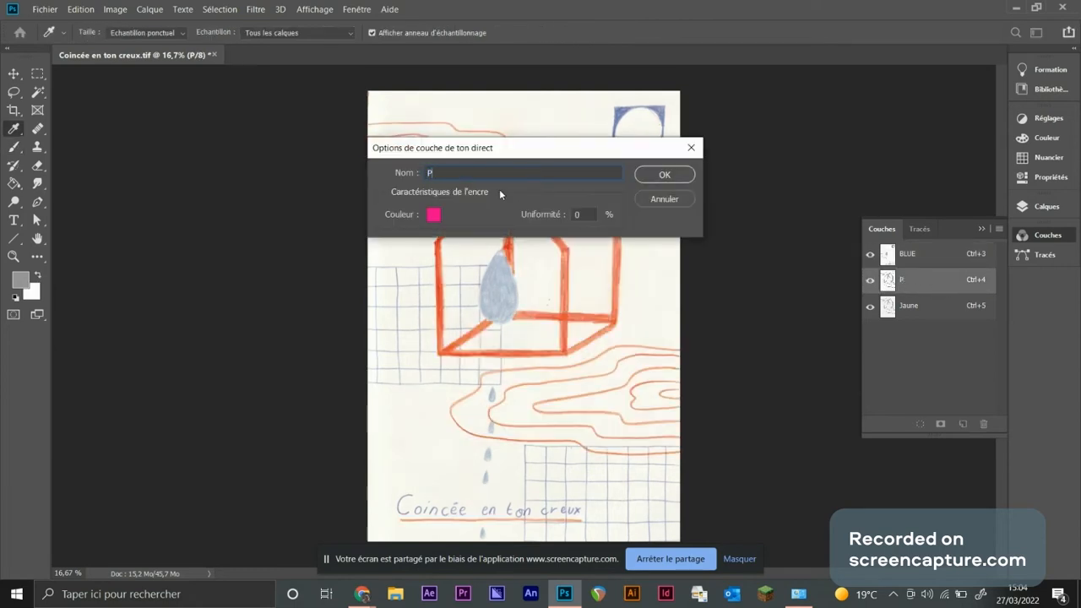
Step: Set the PINK spot channel's ink colour to hex FF48B0 and apply the channel options
left_click(434, 217)
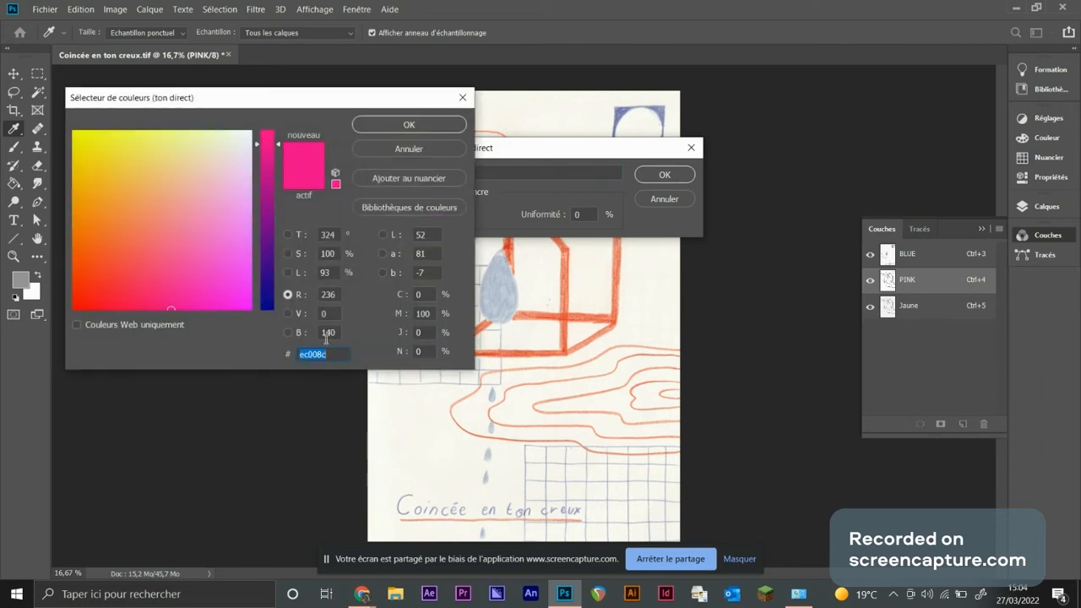
type("FF")
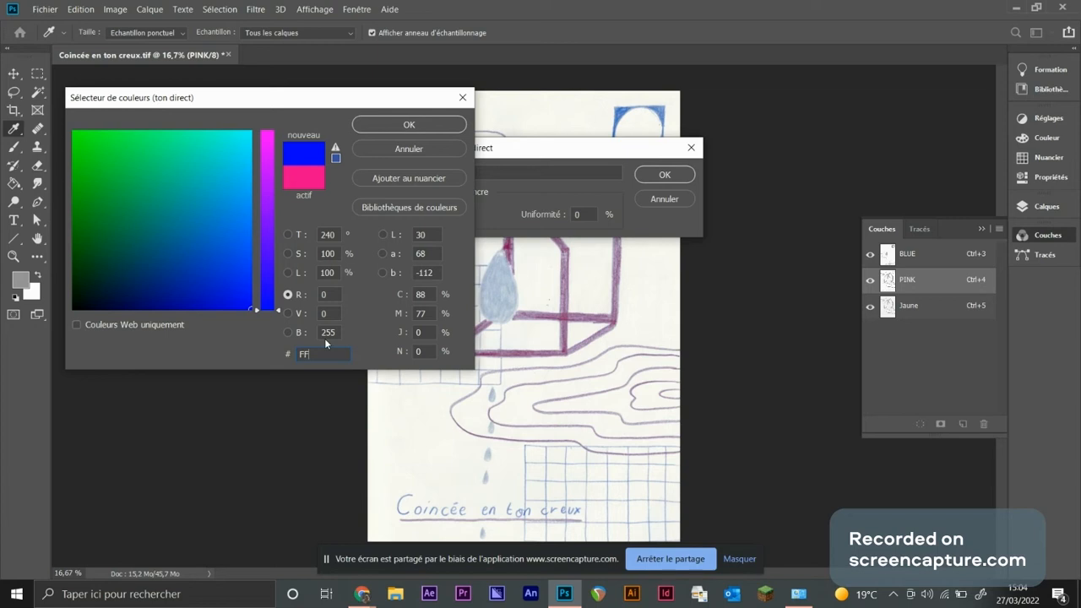
type("48B")
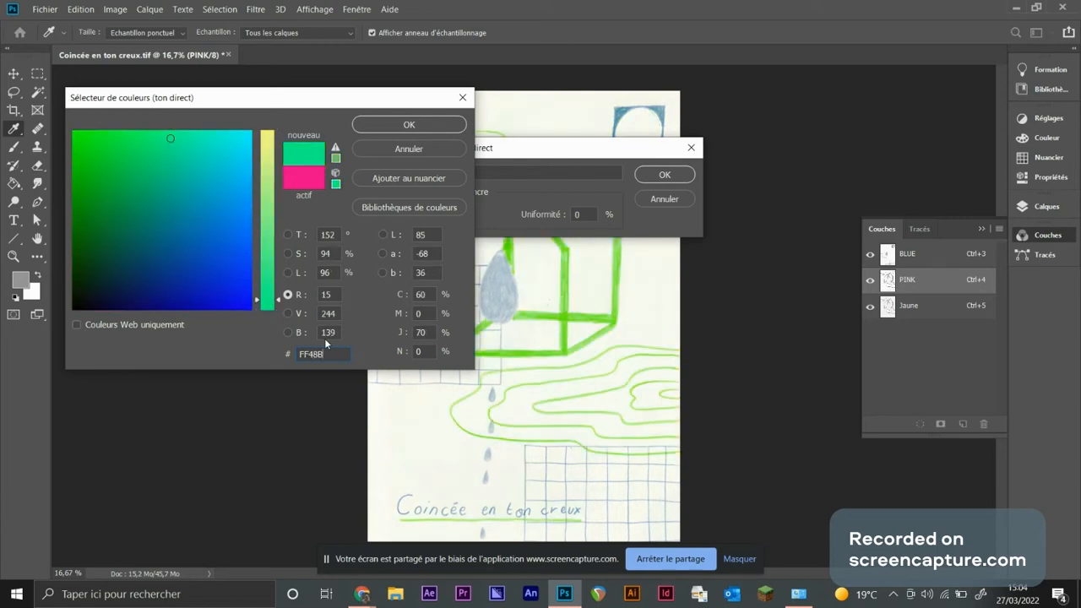
type("4")
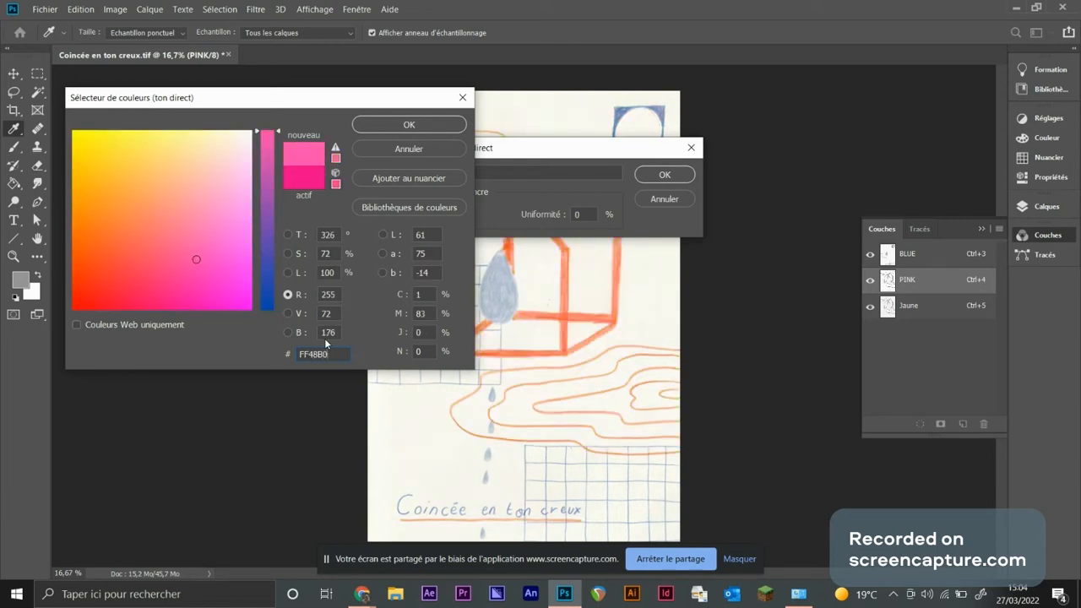
key("Return")
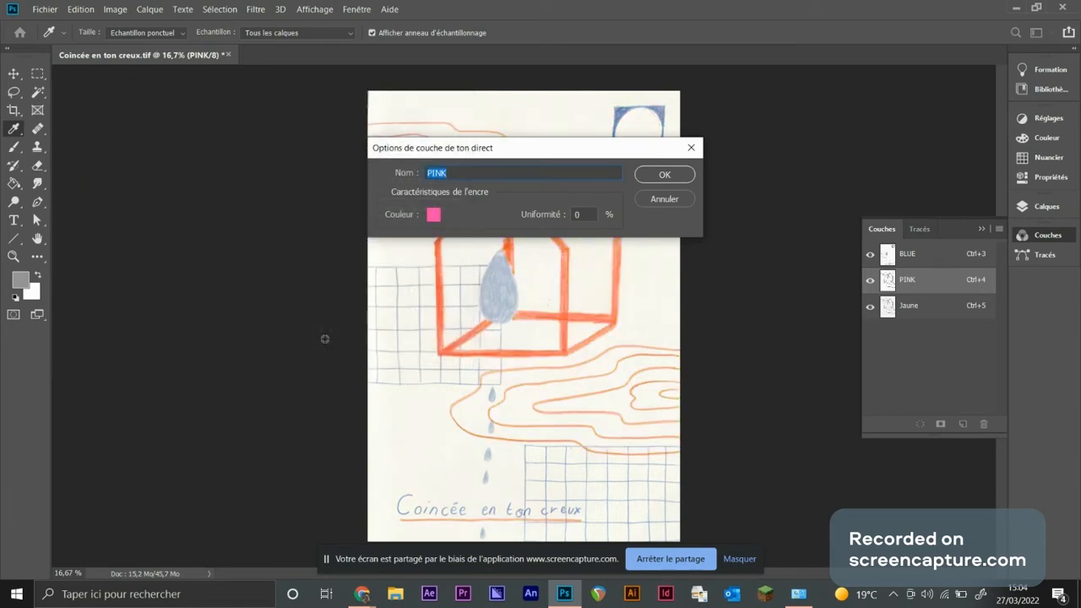
left_click(667, 175)
Step: Rename the Jaune spot channel as YELLOW
double_click(925, 315)
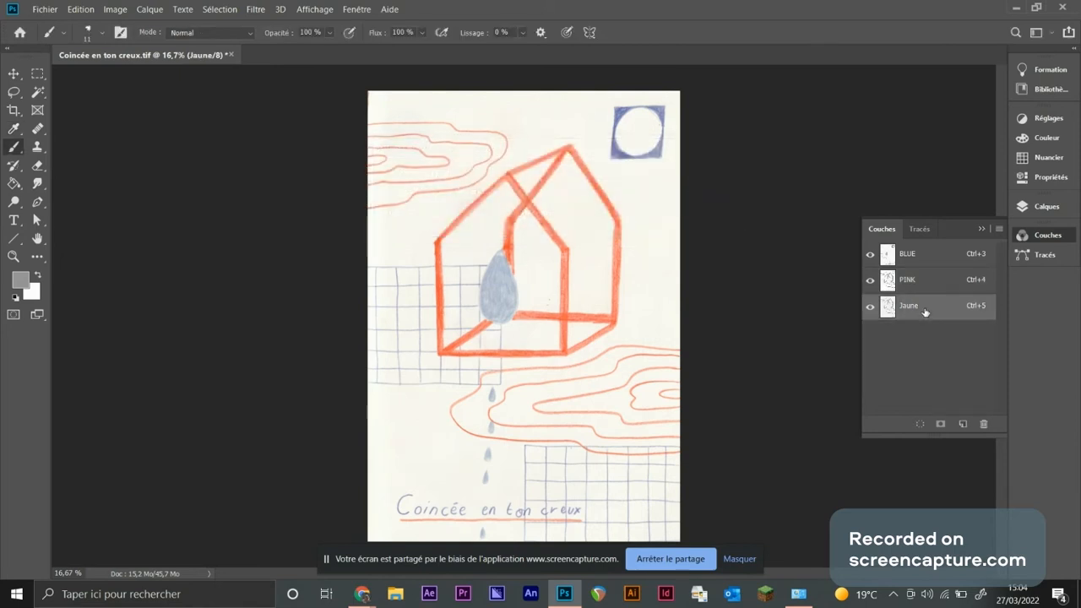
type("YELLOW")
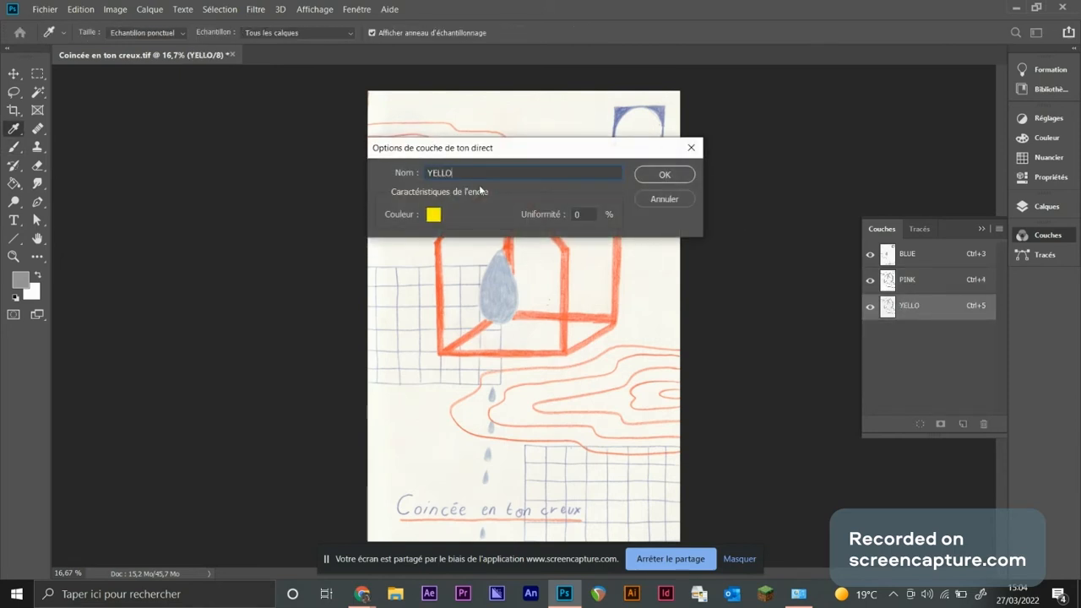
key("Return")
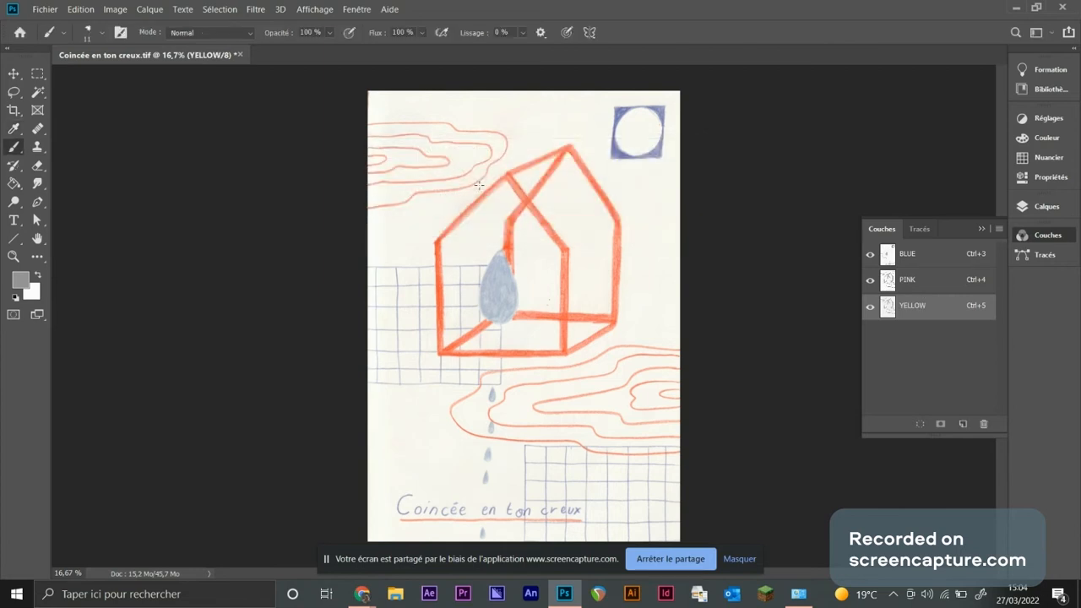
Step: Set the YELLOW spot channel's ink colour to hex FFE800 and apply the channel options
double_click(933, 317)
left_click(437, 214)
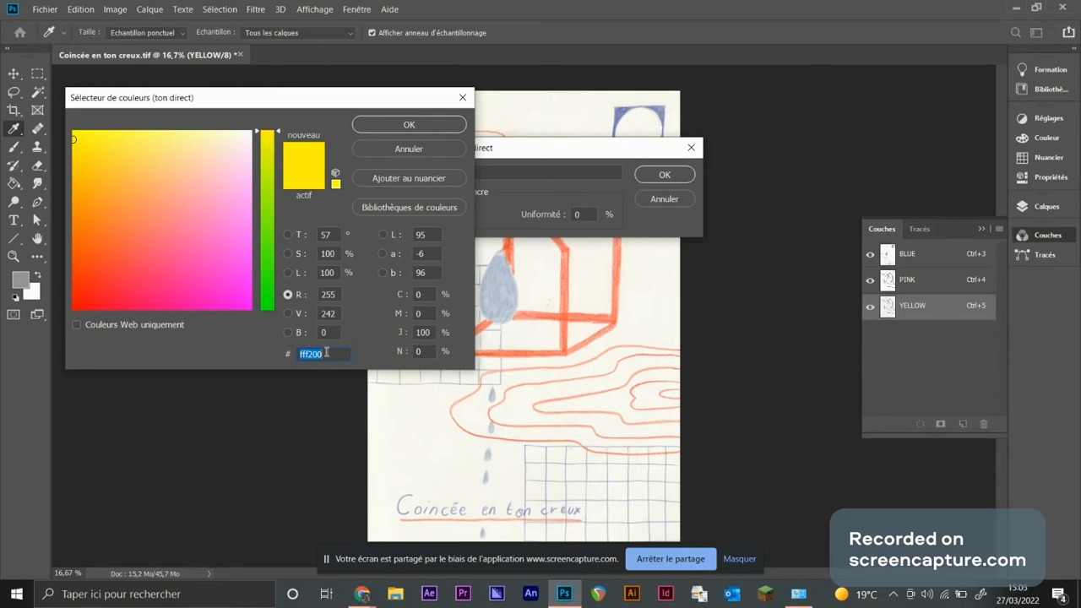
type("FFE")
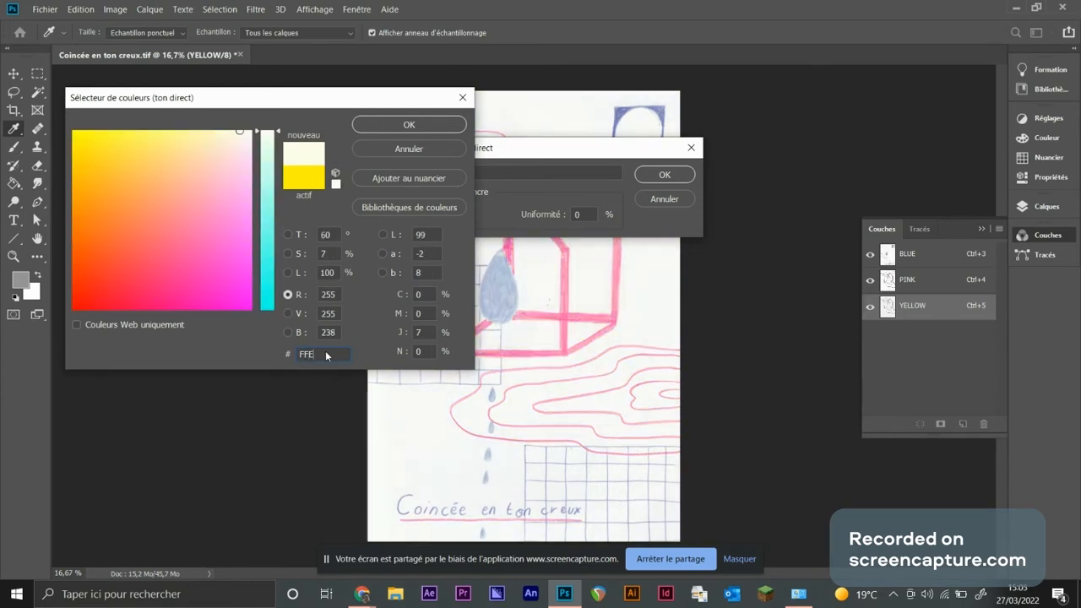
type("800")
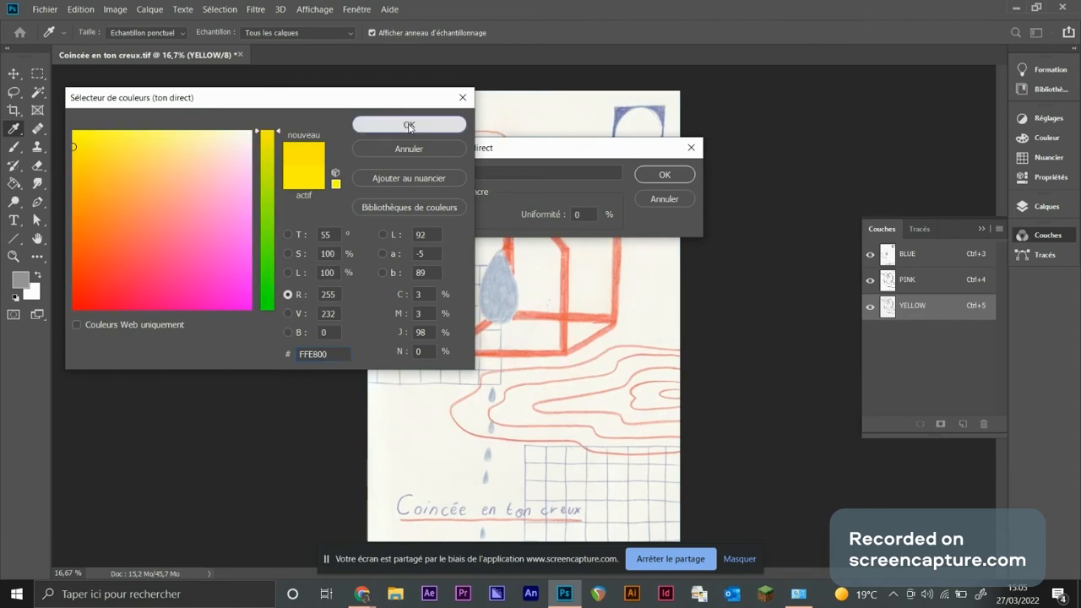
left_click(409, 125)
left_click(663, 175)
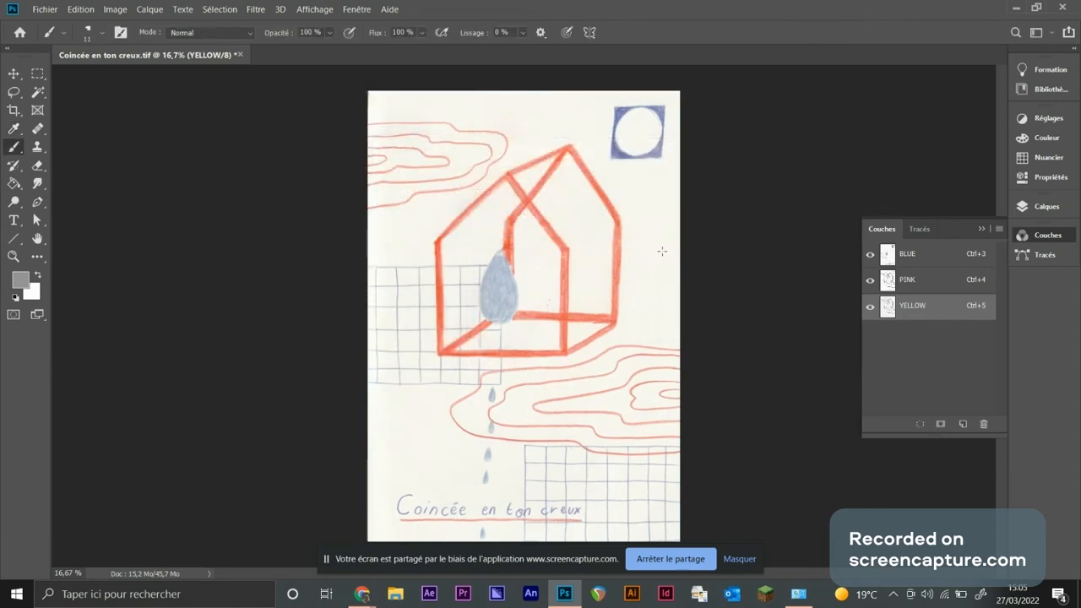
Step: Examine what each ink contributes to the drawing by hiding and showing the BLUE, PINK and YELLOW channels
left_click(870, 256)
left_click(870, 282)
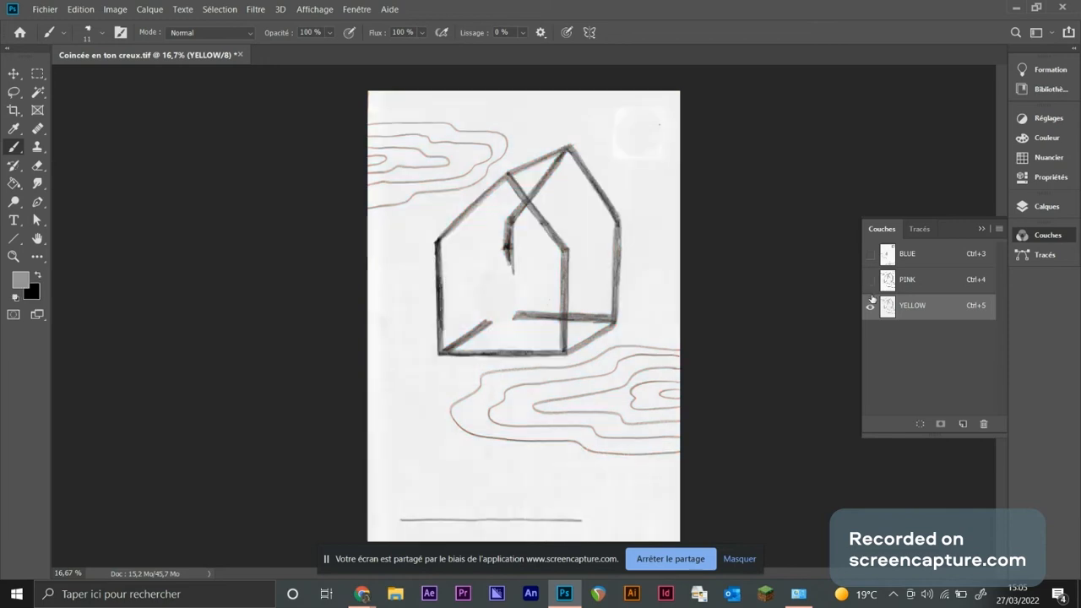
left_click(870, 279)
left_click(870, 255)
left_click(870, 256)
left_click(870, 255)
left_click(870, 255)
left_click(871, 306)
left_click(871, 306)
left_click(870, 255)
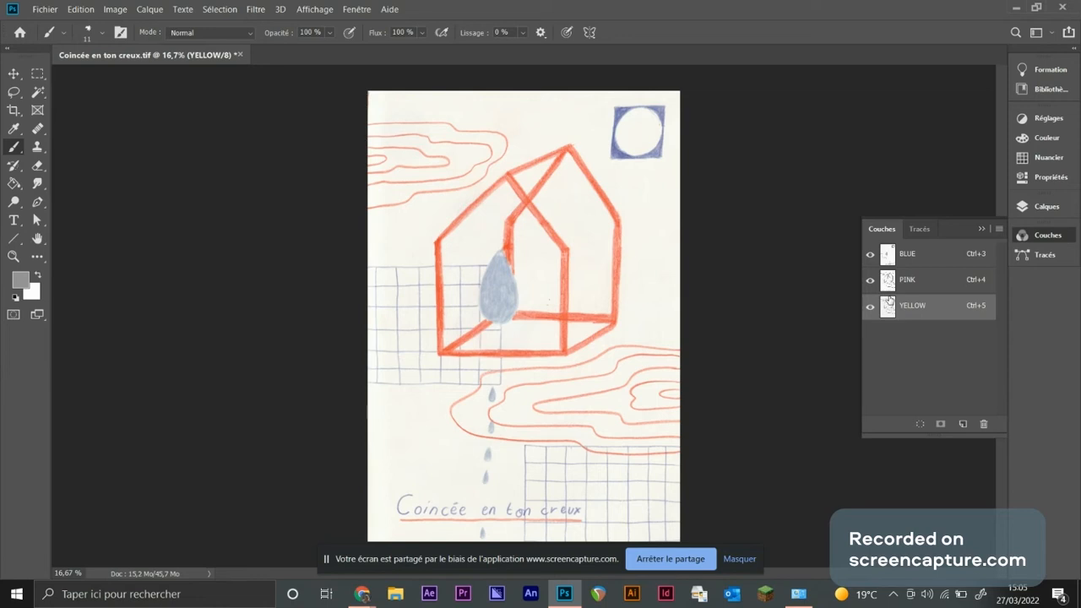
Step: Strengthen the BLUE channel with a Curves adjustment of two raised points, the upper one mapping input 68% to output 91%
left_click(917, 264)
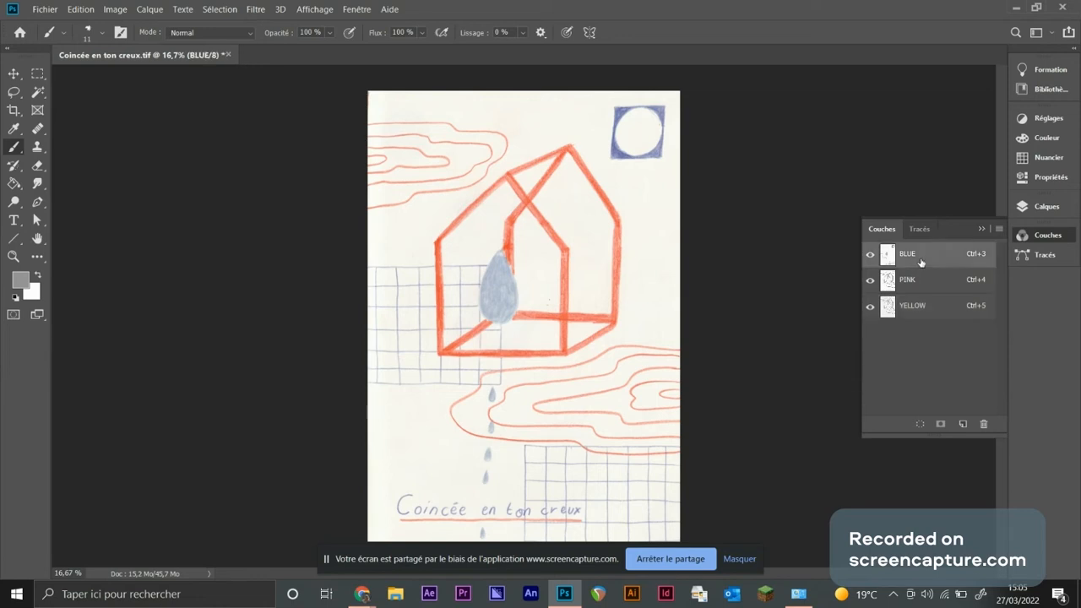
left_click(119, 10)
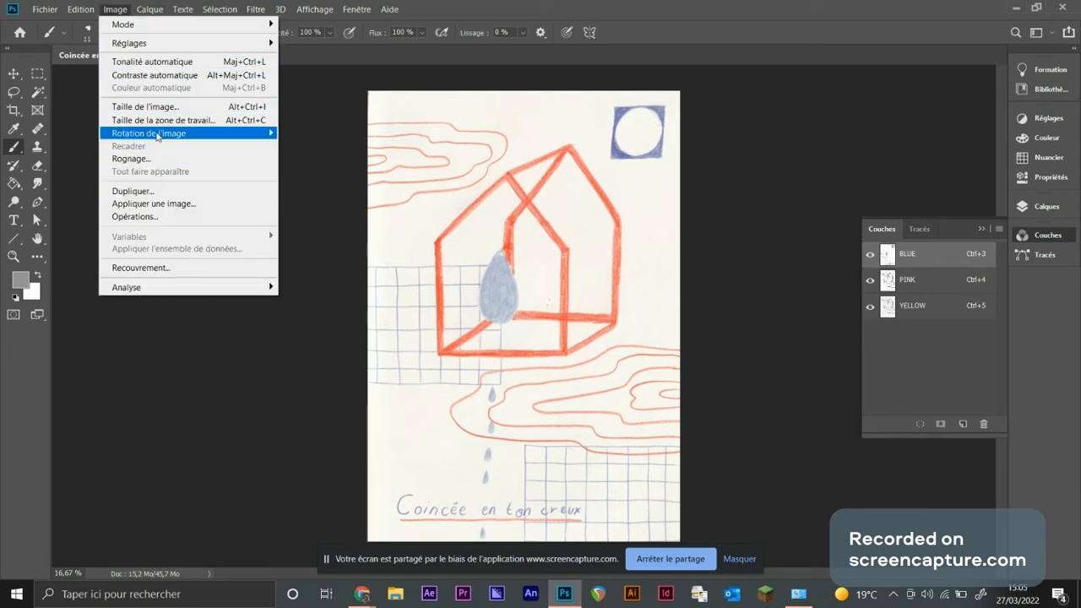
mouse_move(146, 4)
mouse_move(83, 5)
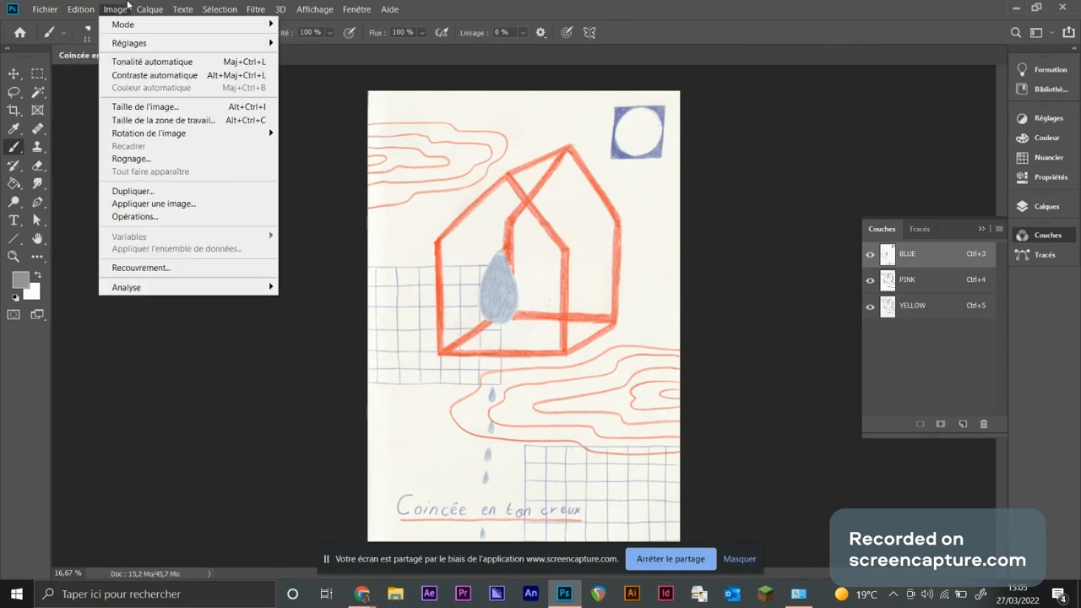
mouse_move(136, 44)
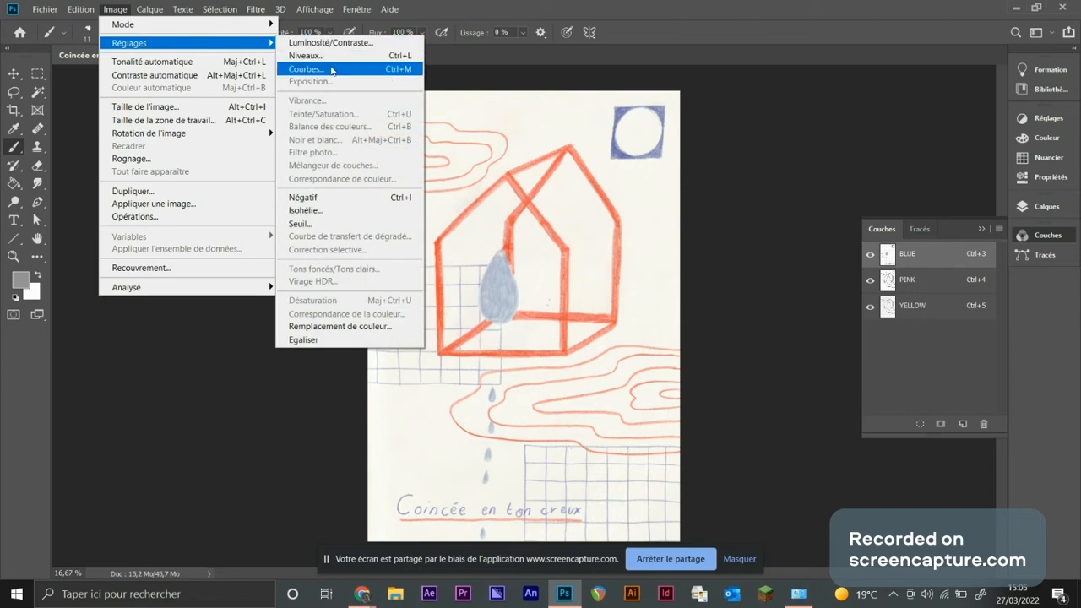
left_click(309, 70)
left_click_drag(473, 75, 746, 78)
left_click(741, 183)
left_click_drag(742, 183, 726, 175)
mouse_move(675, 229)
left_mouse_down()
mouse_move(676, 253)
mouse_move(664, 248)
mouse_move(662, 223)
left_mouse_up()
left_click_drag(725, 174, 732, 162)
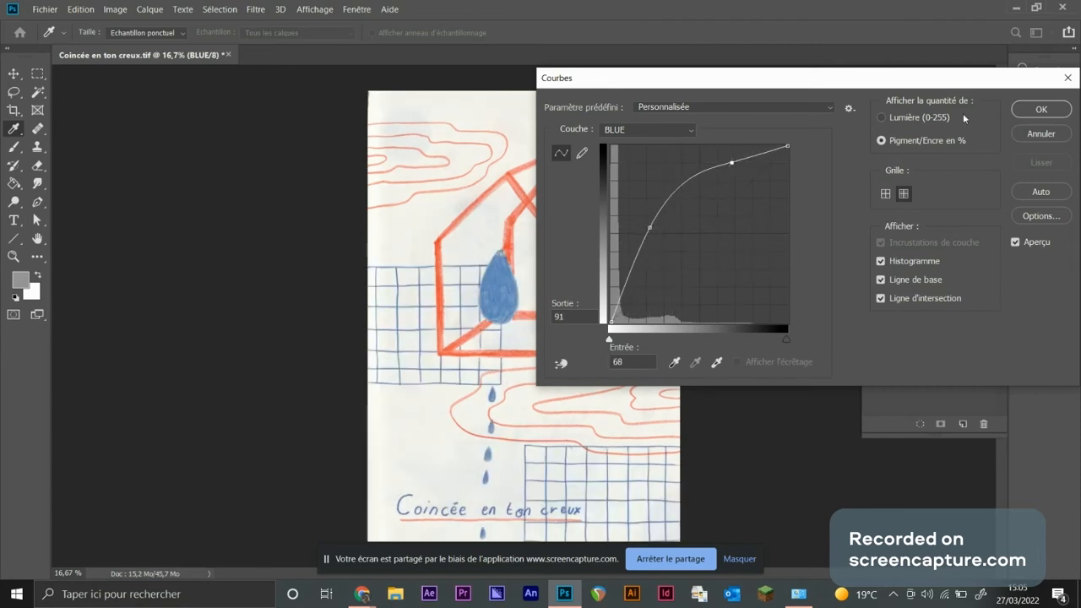
left_click(1044, 109)
Step: Increase the PINK channel's contrast with Curves, raising a point to input 55%, output 87% and lowering a second point in the light tones
left_click(921, 280)
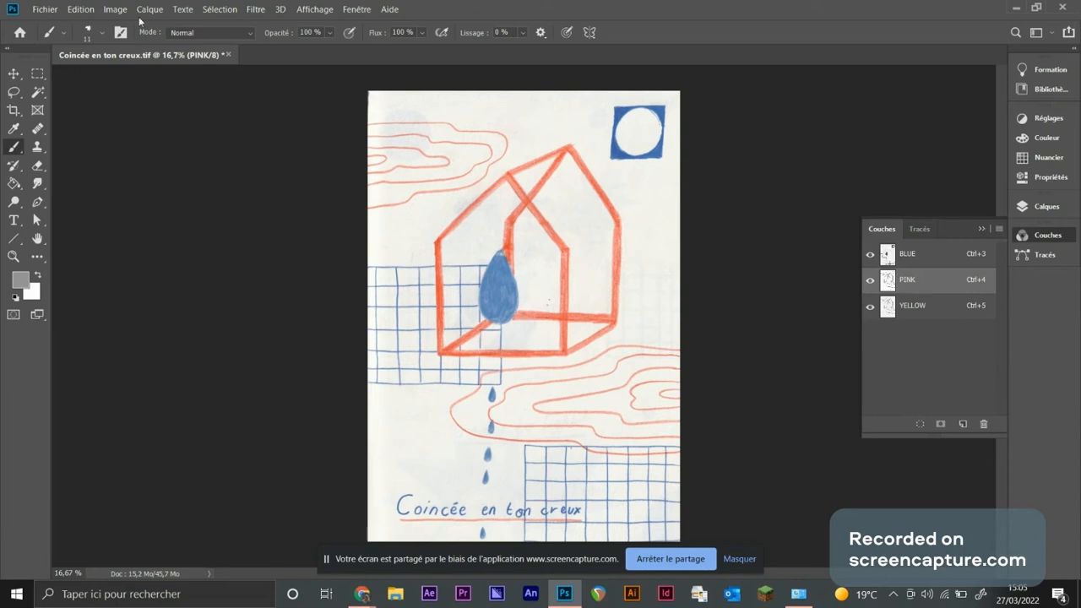
left_click(116, 8)
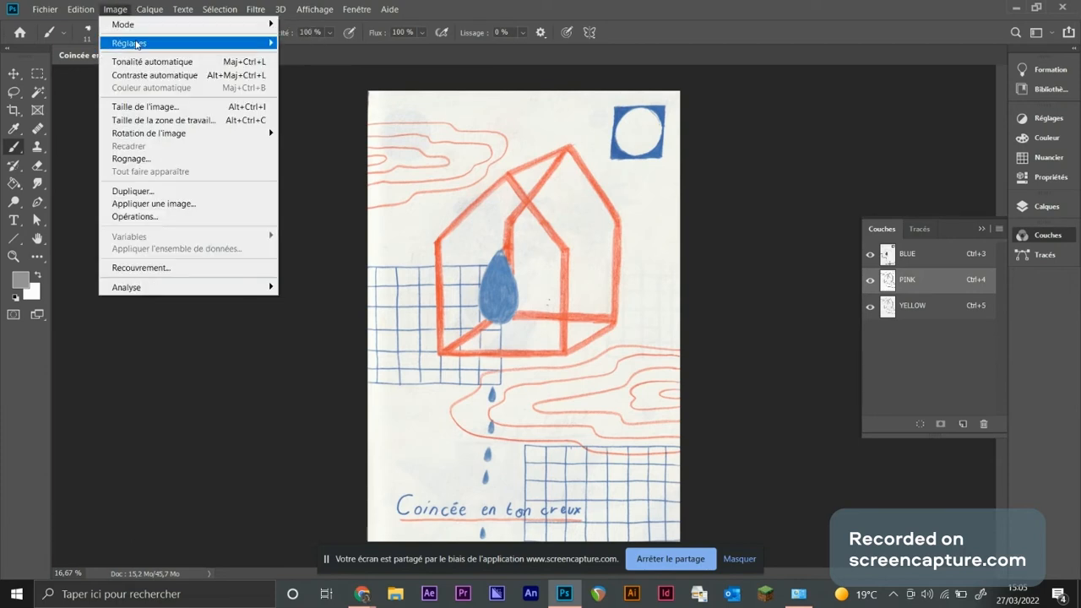
mouse_move(144, 42)
left_click(337, 69)
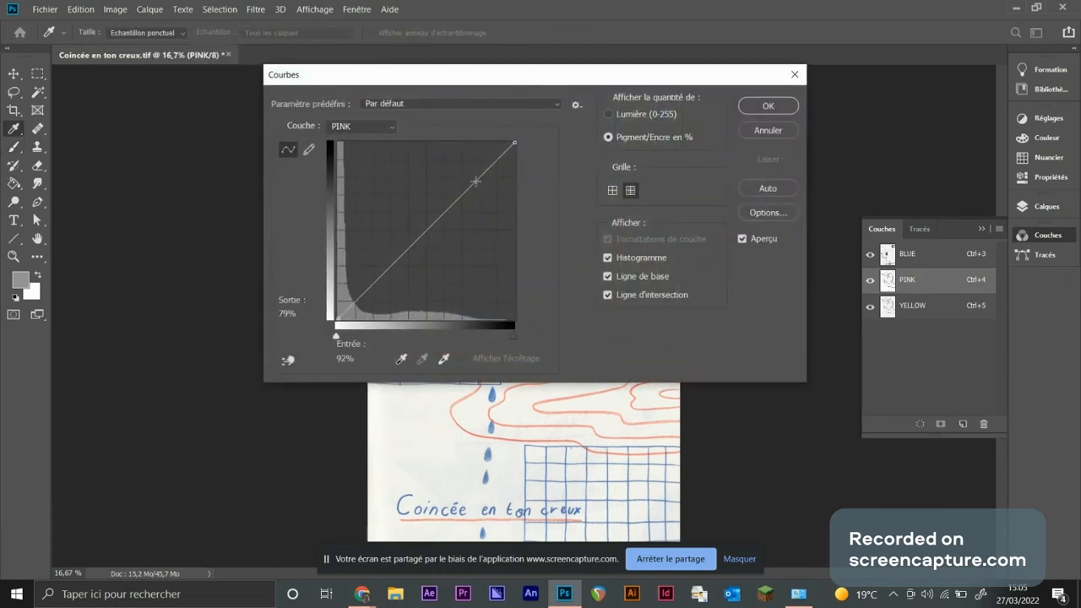
left_click_drag(489, 90, 724, 83)
left_click_drag(666, 163, 670, 158)
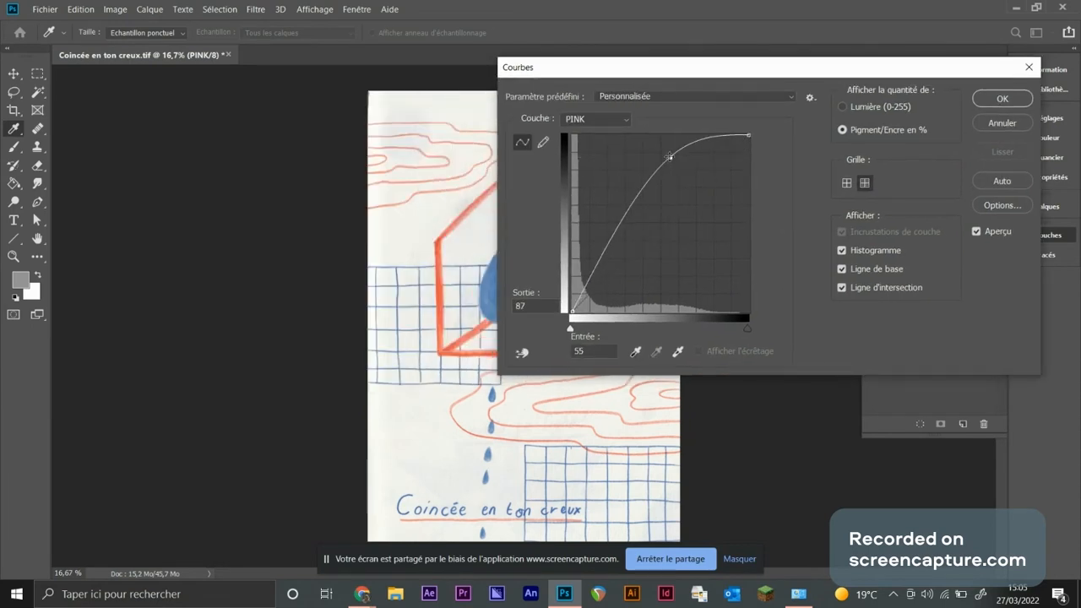
left_click_drag(624, 233, 624, 243)
left_click(1002, 99)
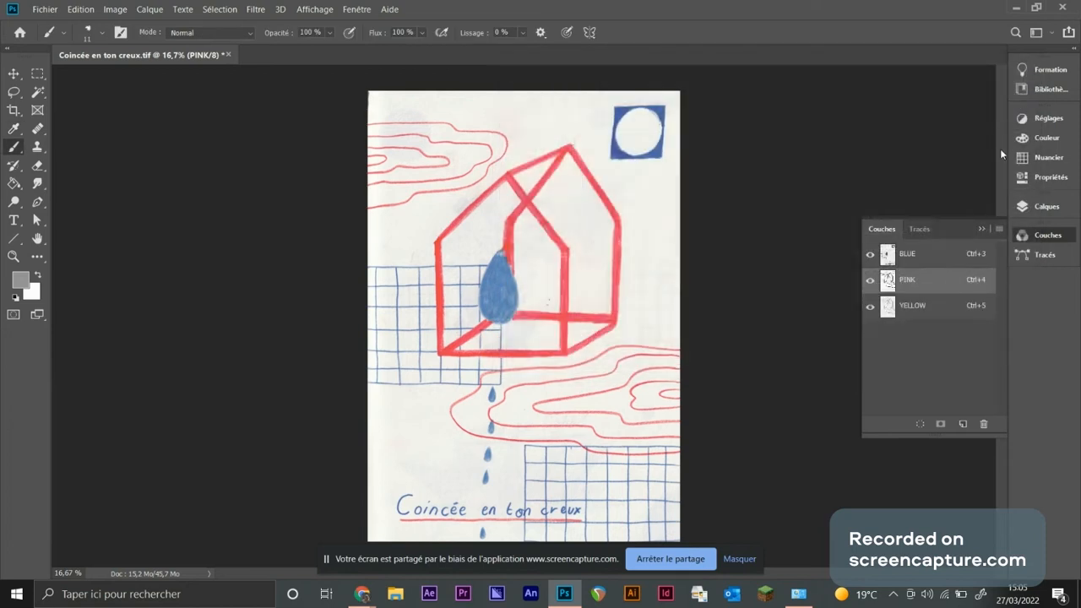
Step: Increase the YELLOW channel's contrast with Curves by raising the darker part of the curve and lowering its lighter part
left_click(945, 310)
left_click(116, 10)
mouse_move(131, 31)
left_click(306, 69)
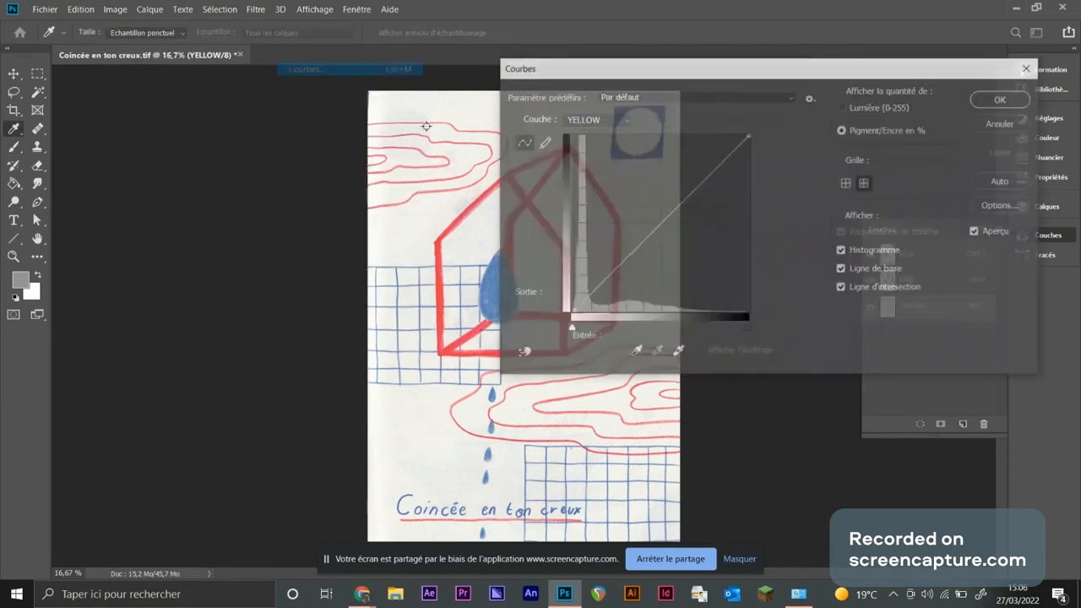
left_click_drag(675, 209, 675, 180)
mouse_move(625, 241)
left_mouse_down()
mouse_move(627, 222)
mouse_move(615, 215)
mouse_move(629, 261)
left_mouse_up()
left_click(997, 100)
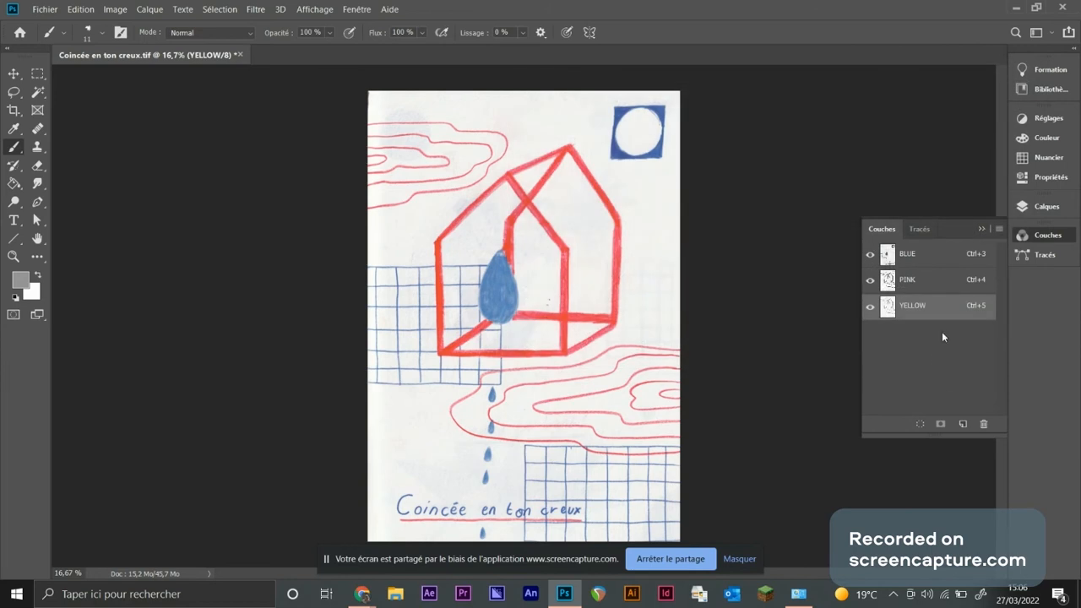
Step: Split the channels into separate documents and look through the BLUE, PINK and YELLOW images
left_click(999, 229)
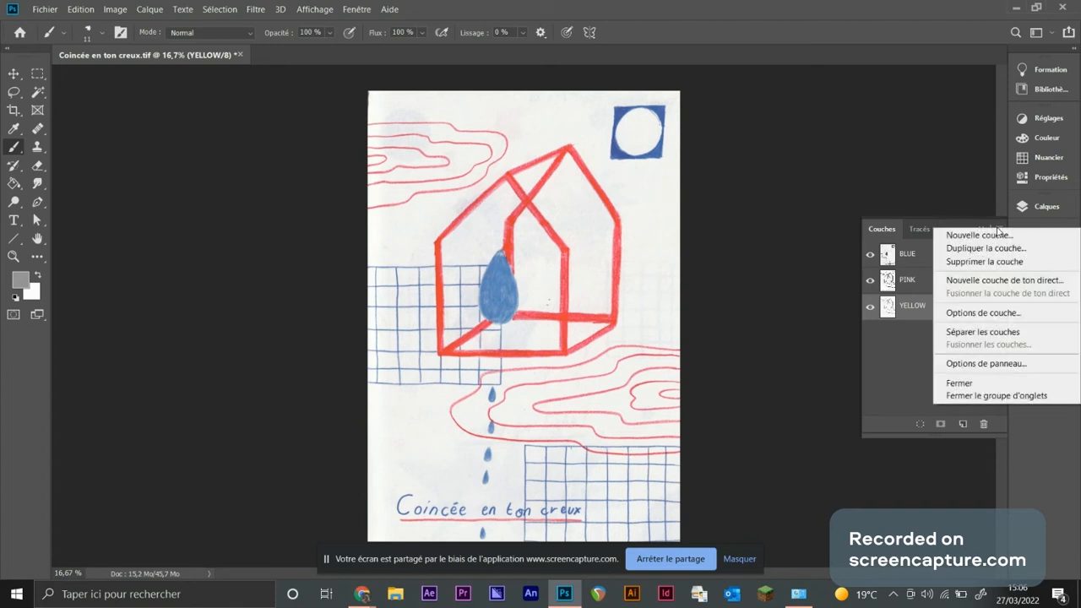
left_click(979, 332)
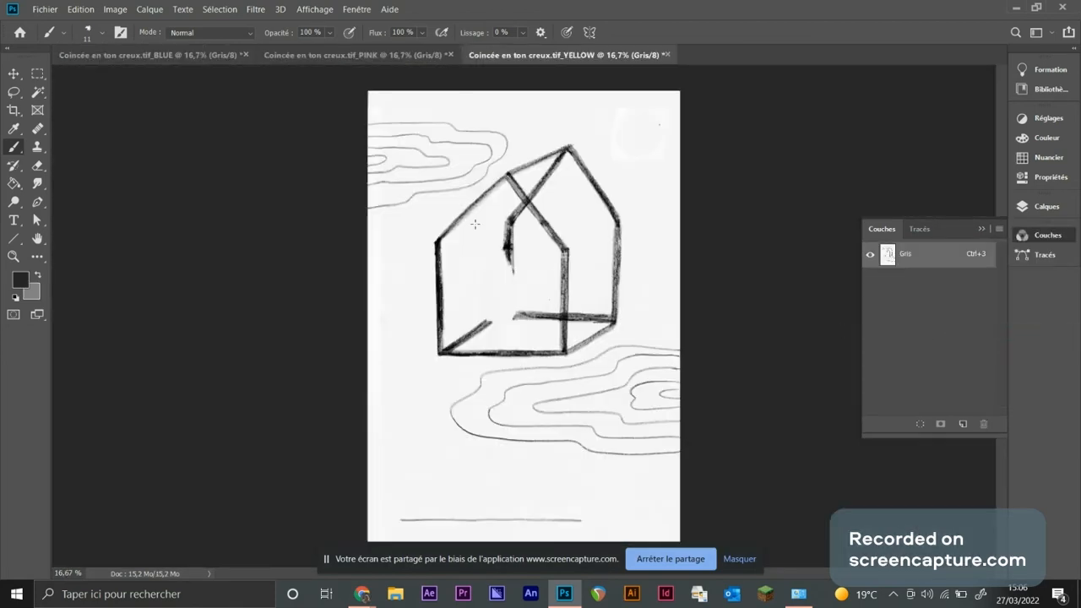
left_click(169, 58)
left_click(330, 55)
left_click(531, 55)
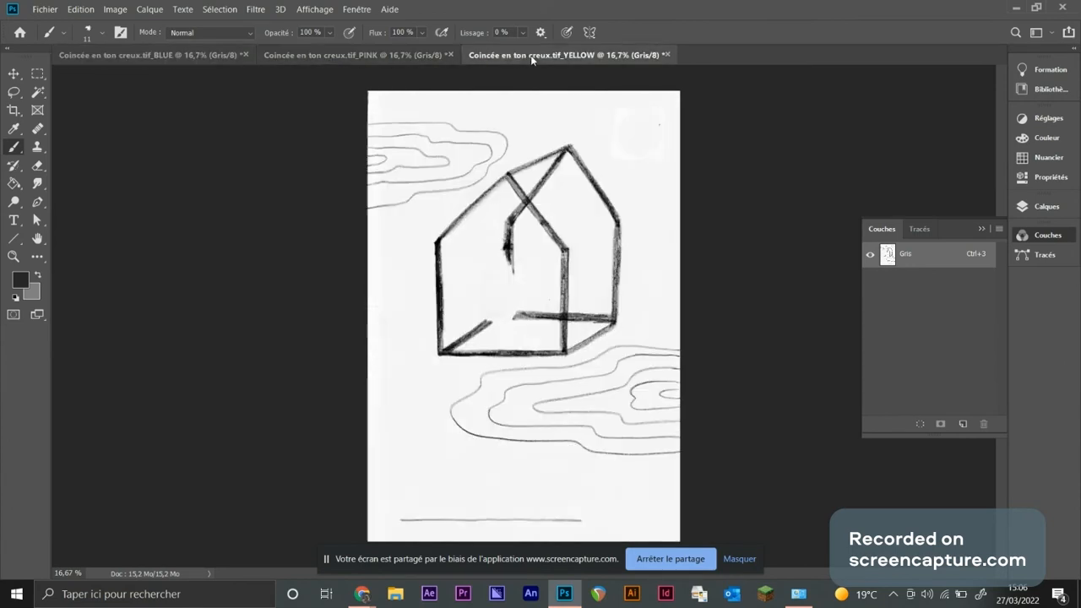
left_click(338, 57)
left_click(140, 55)
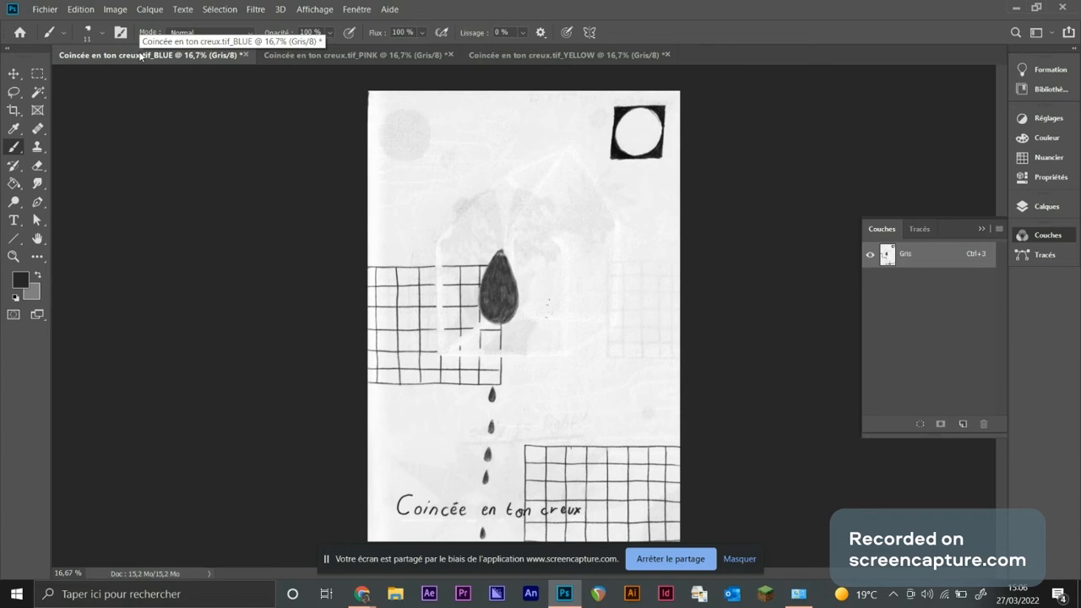
Step: Check the colour mode of the BLUE document
left_click(47, 10)
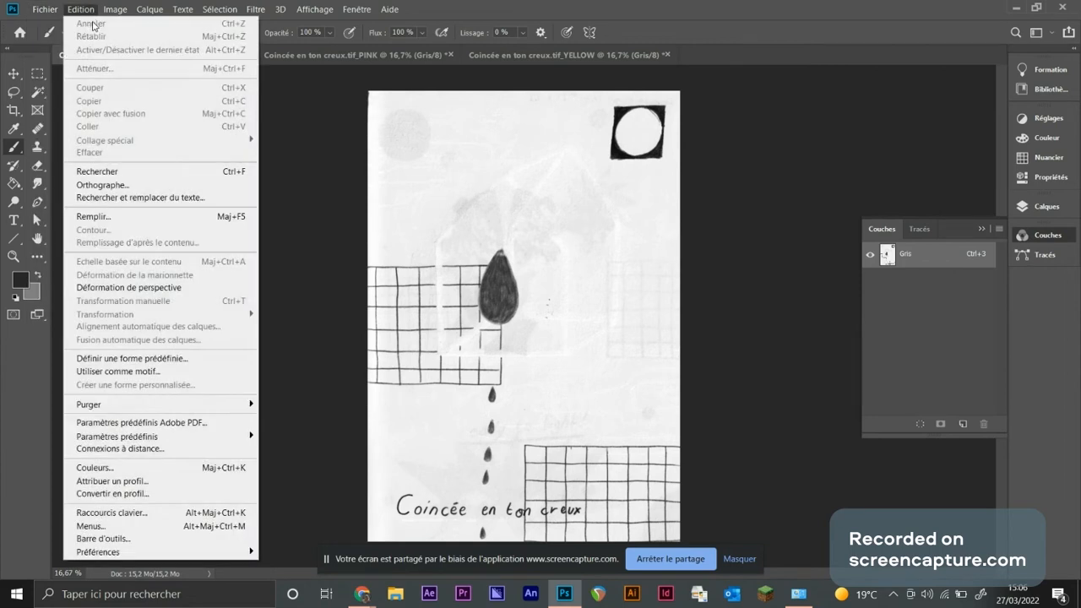
mouse_move(115, 10)
left_click(311, 38)
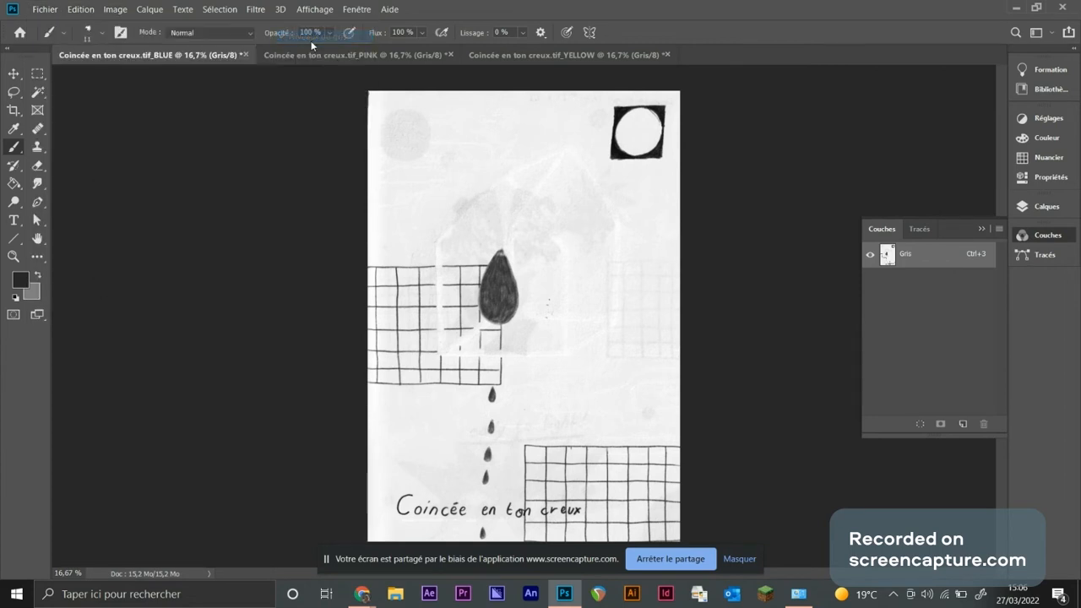
Step: Start saving the BLUE document as a new file in the Tiff recadrés folder, choosing the Photoshop DCS 2.0 (*.EPS) format
left_click(44, 9)
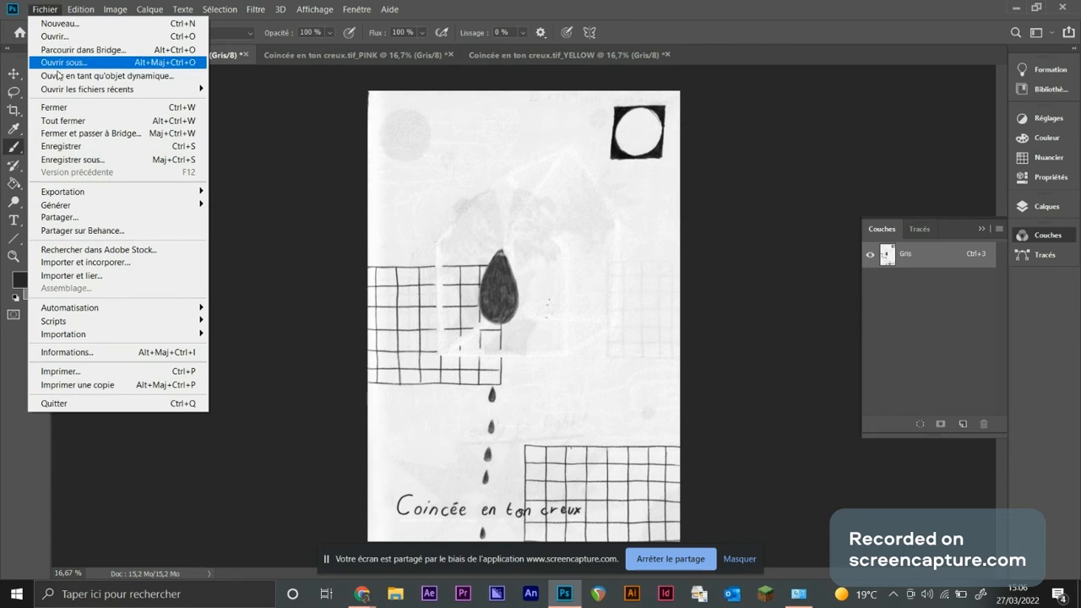
left_click(72, 160)
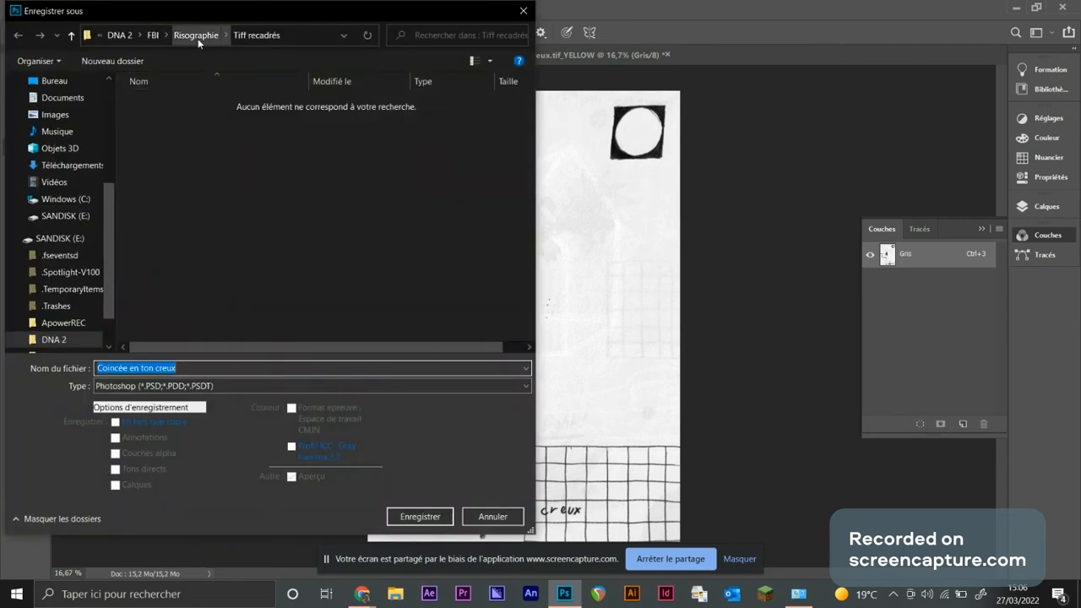
left_click(192, 388)
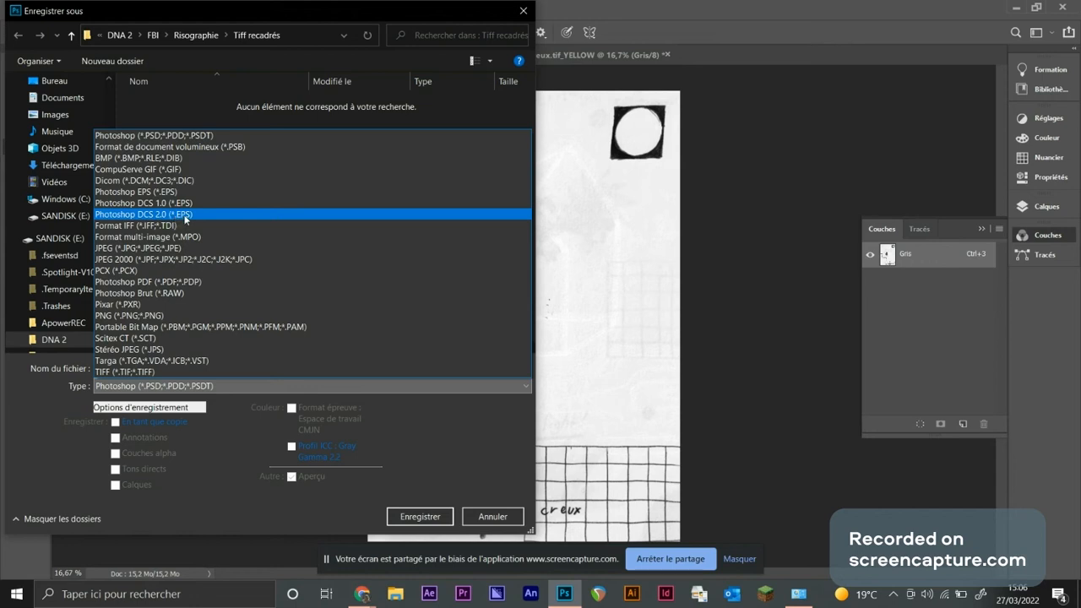
left_click(186, 218)
Step: Name the file Coincée en ton creuxBLUE, save it with the default DCS 2.0 options and close the BLUE document
double_click(211, 370)
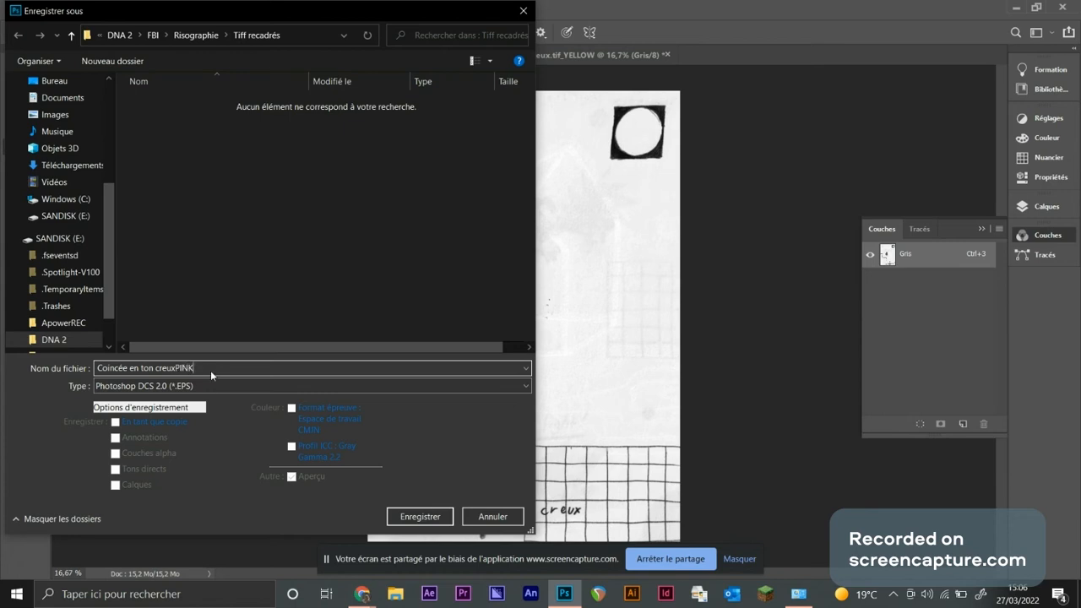
left_click_drag(220, 11, 349, 34)
key("BackSpace")
key("BackSpace")
key("BackSpace")
key("BackSpace")
type("BLUE")
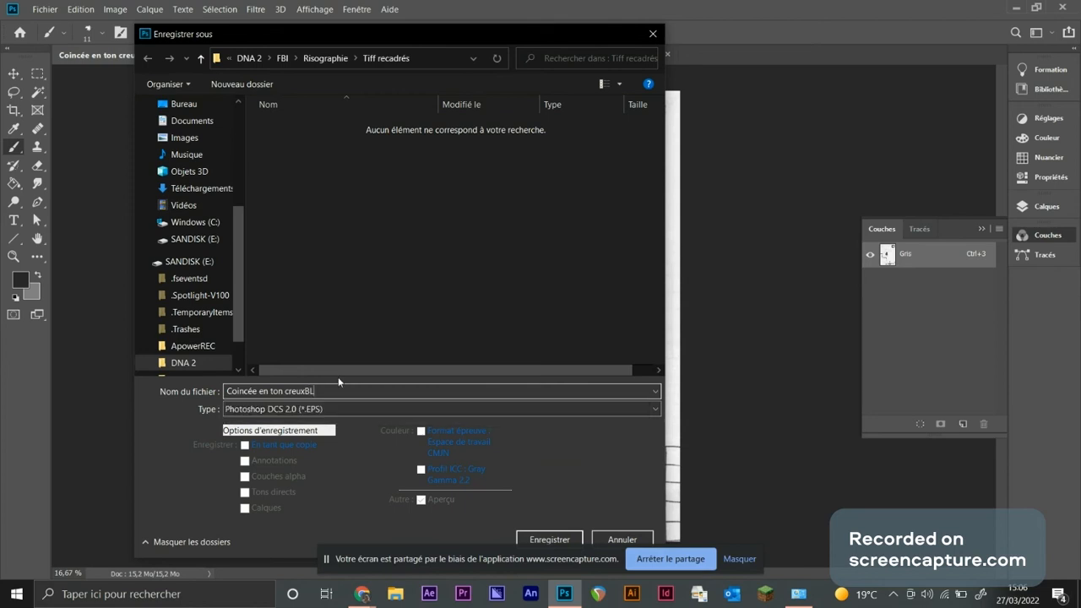
left_click(549, 539)
left_click(676, 136)
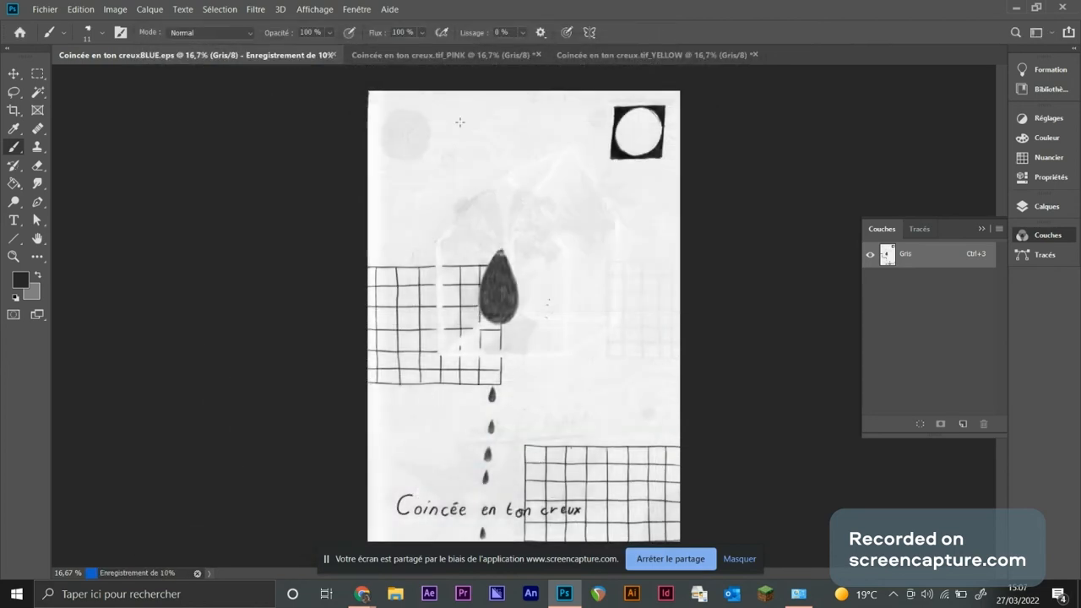
left_click(242, 54)
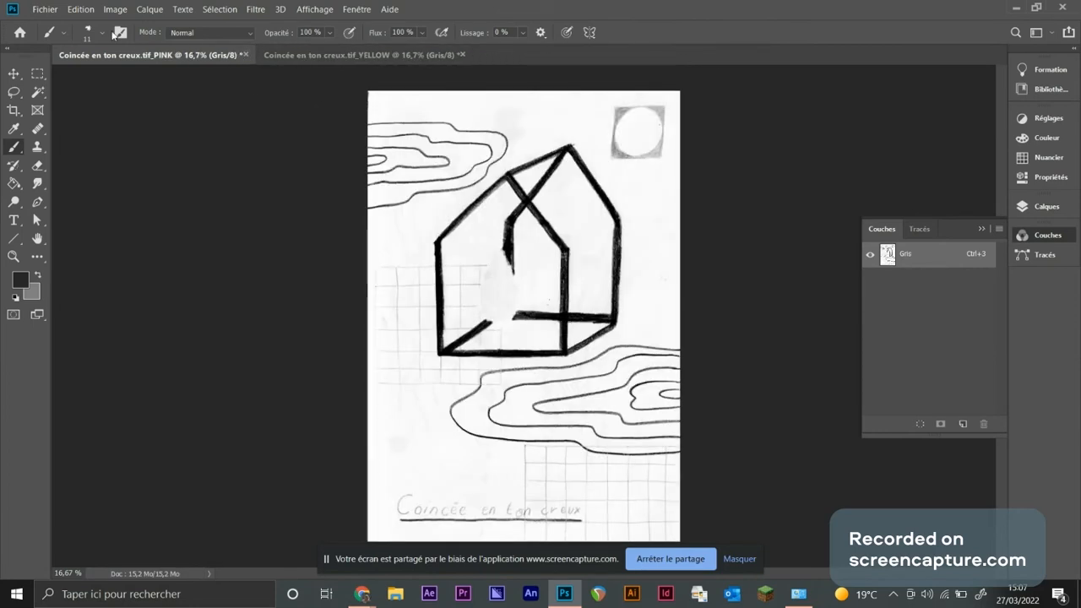
Step: Save the PINK document as Coincée en ton creuxPINK in Photoshop DCS 2.0 format with the default options and close it
left_click(46, 10)
left_click(85, 160)
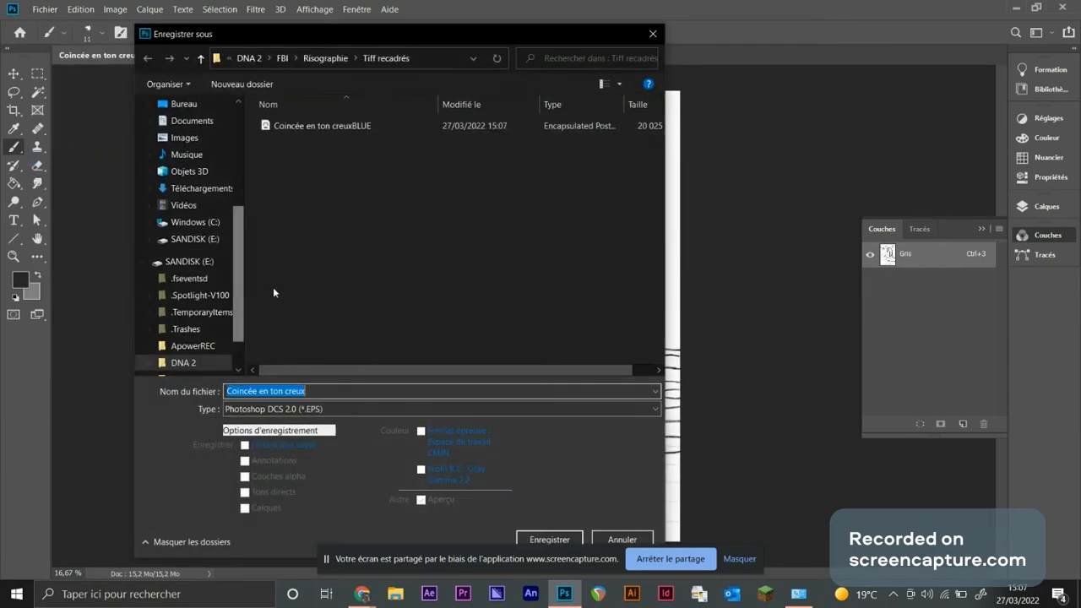
left_click(319, 389)
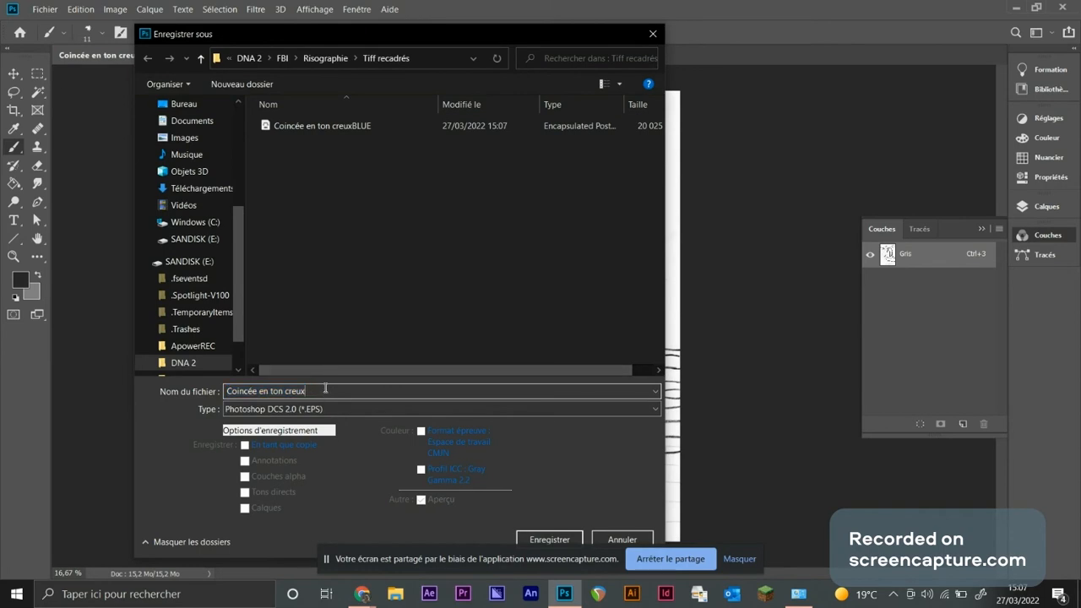
type("PINK")
key("Return")
left_click(677, 136)
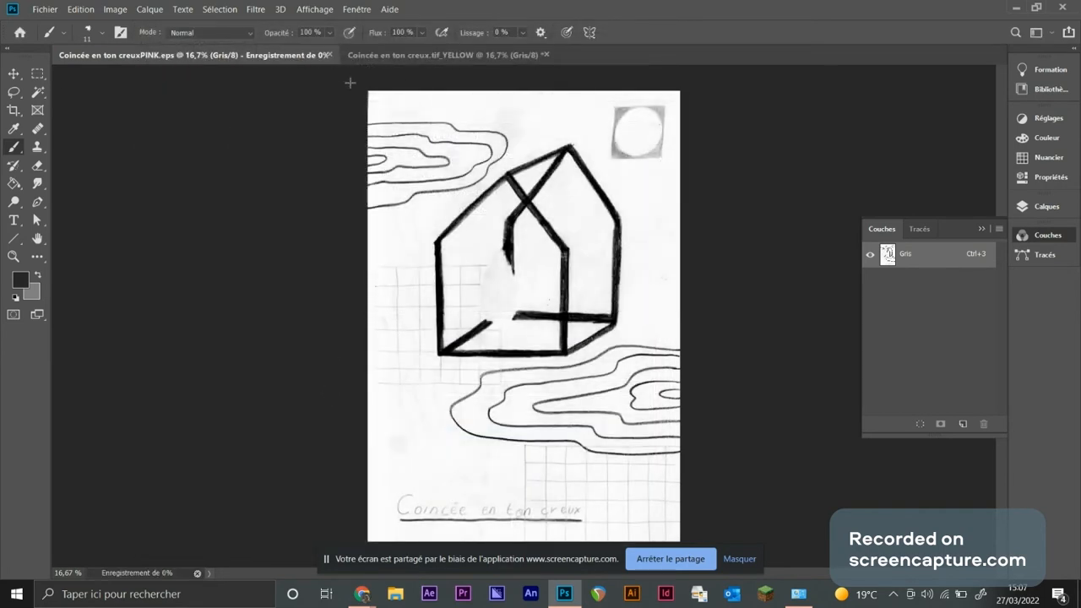
left_click(328, 56)
left_click(114, 9)
mouse_move(126, 18)
key("Down")
key("Down")
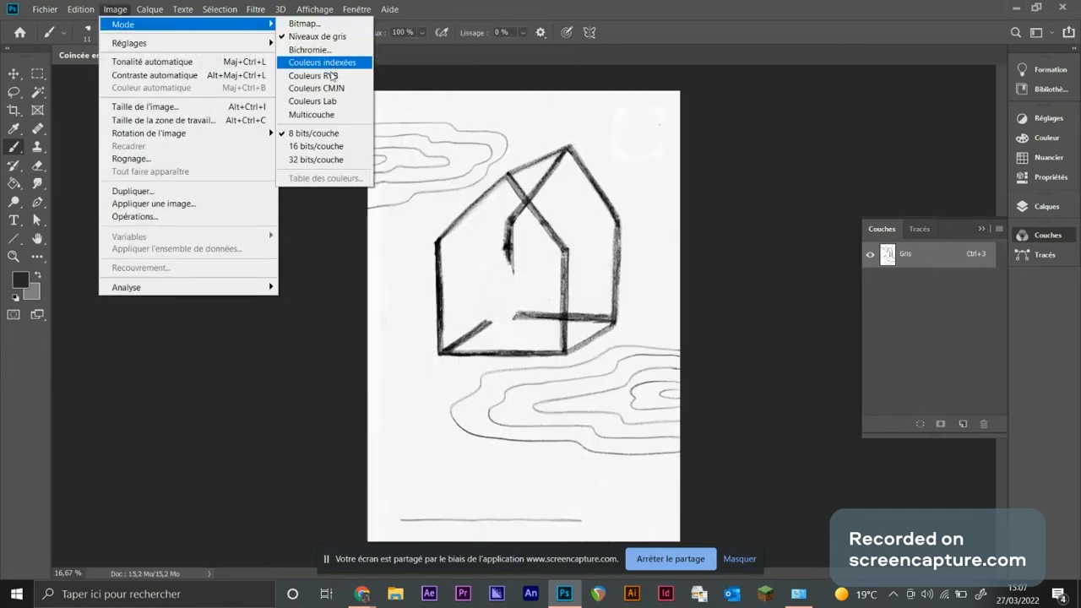
Step: Save the YELLOW document as Coincée en ton creuxYELLOW in Photoshop DCS 2.0 format with the default options and close it
mouse_move(45, 9)
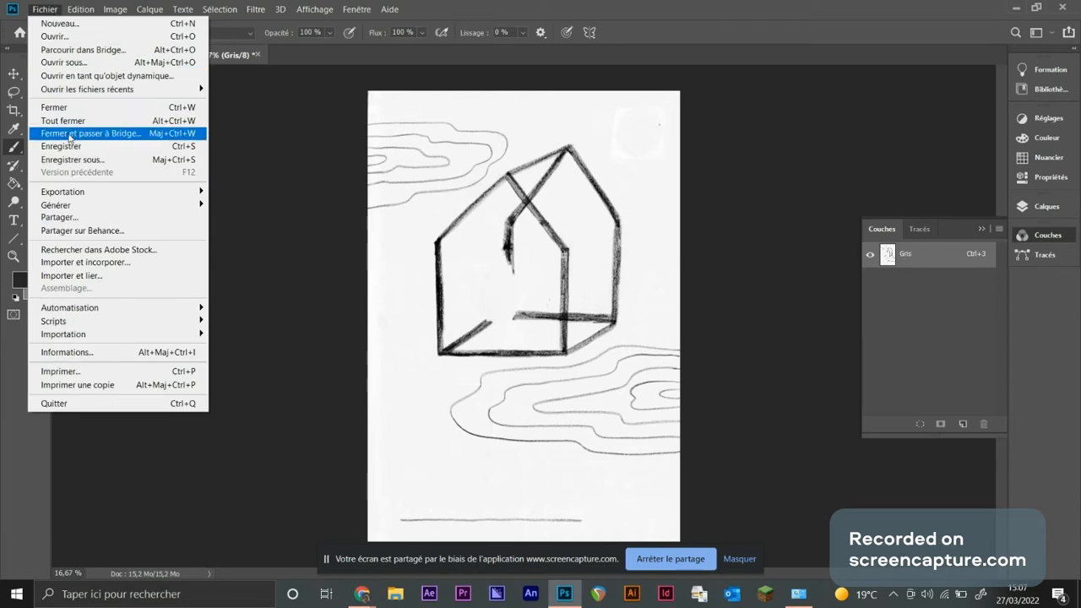
left_click(73, 162)
left_click(341, 390)
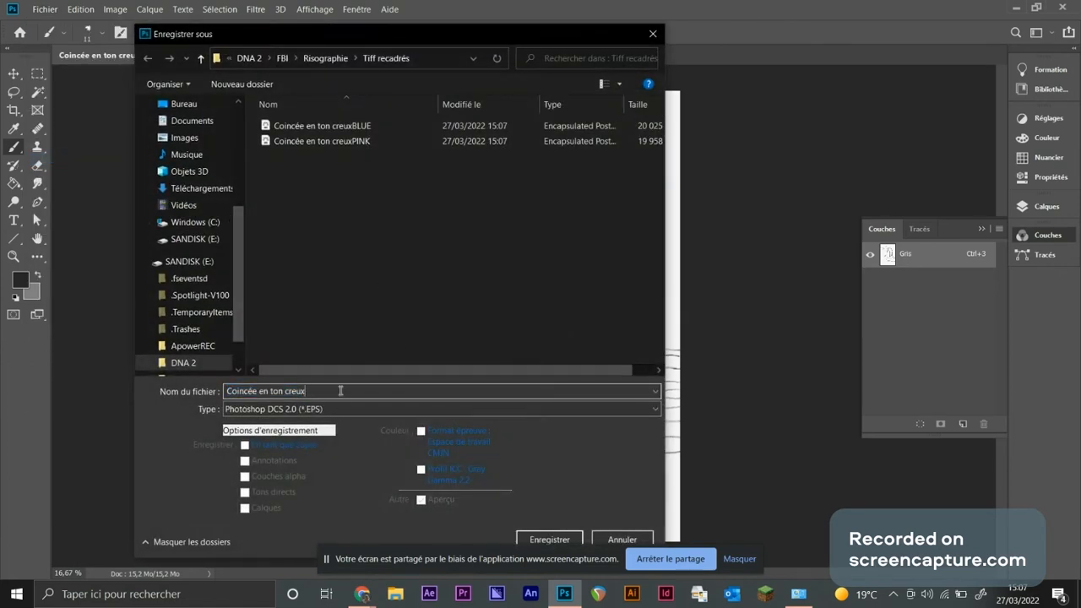
type("W")
key("Return")
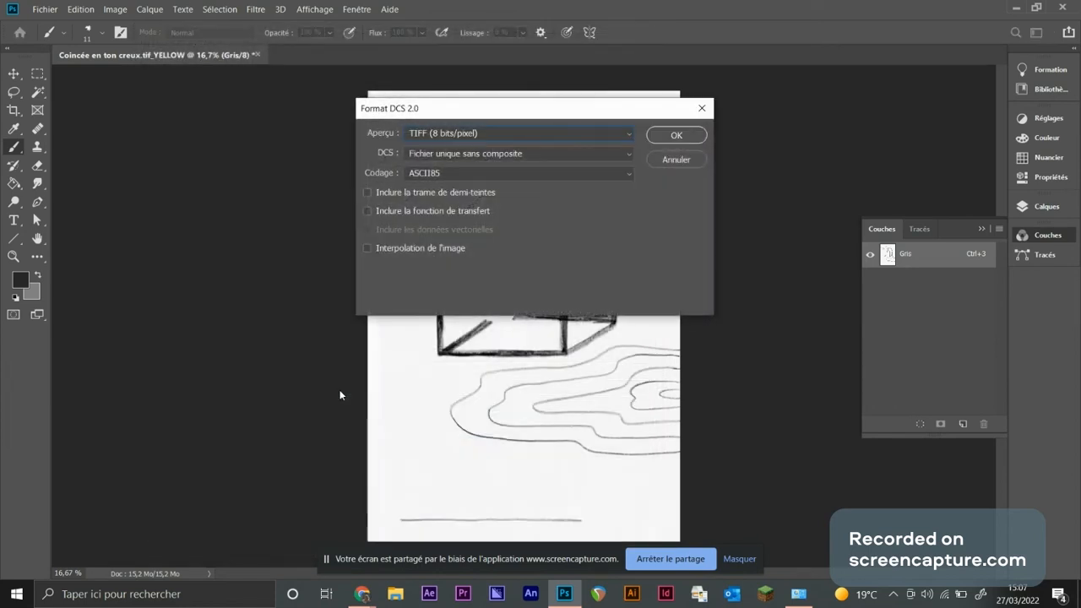
key("Return")
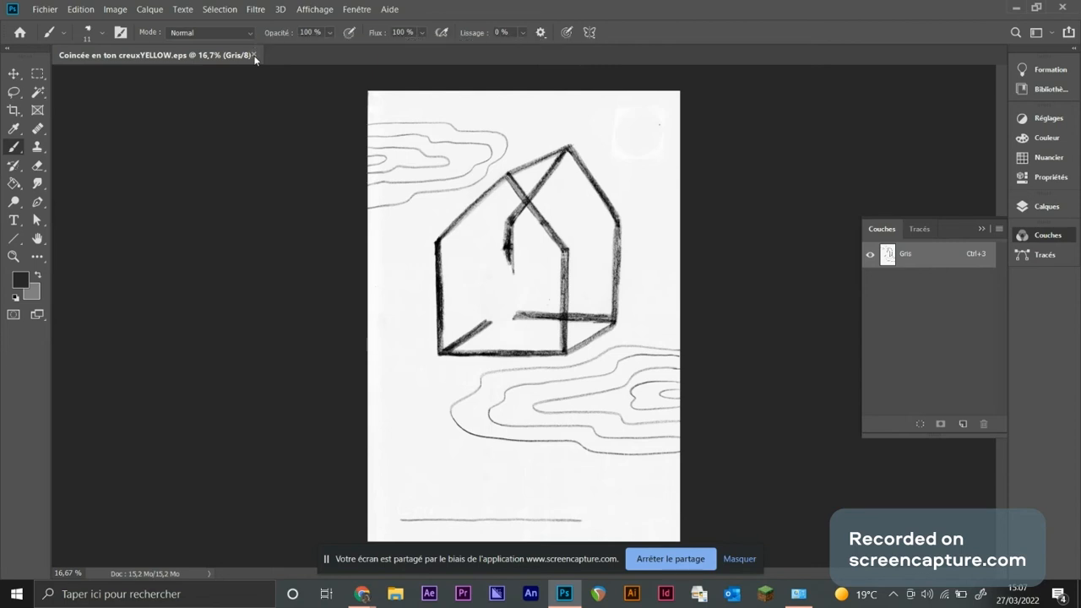
left_click(254, 54)
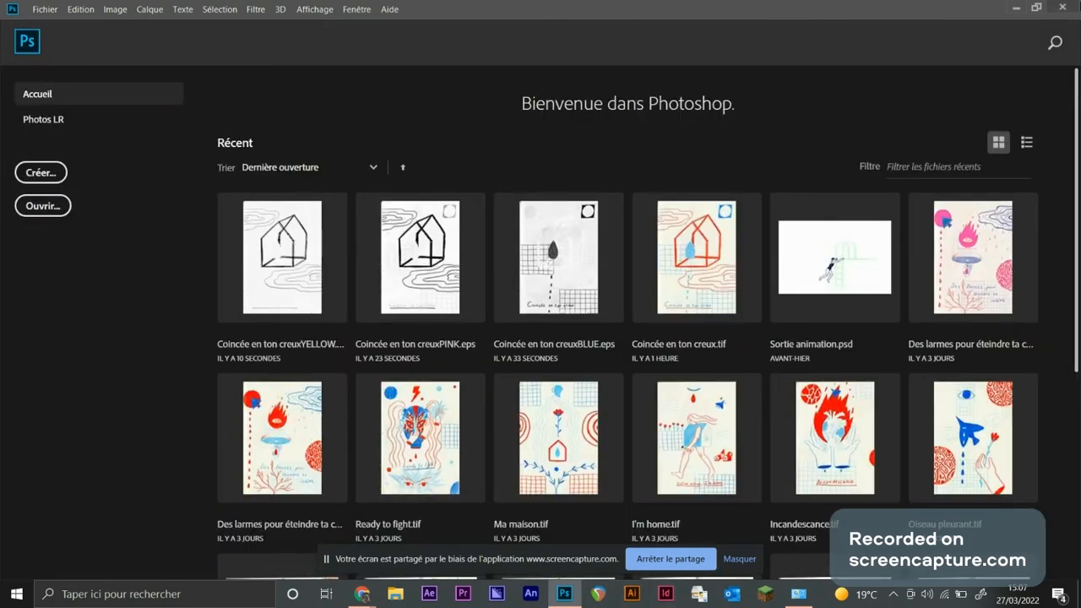
Step: Switch to InDesign and name the new document IMPRESSION riso
key("alt+Tab")
left_click(666, 594)
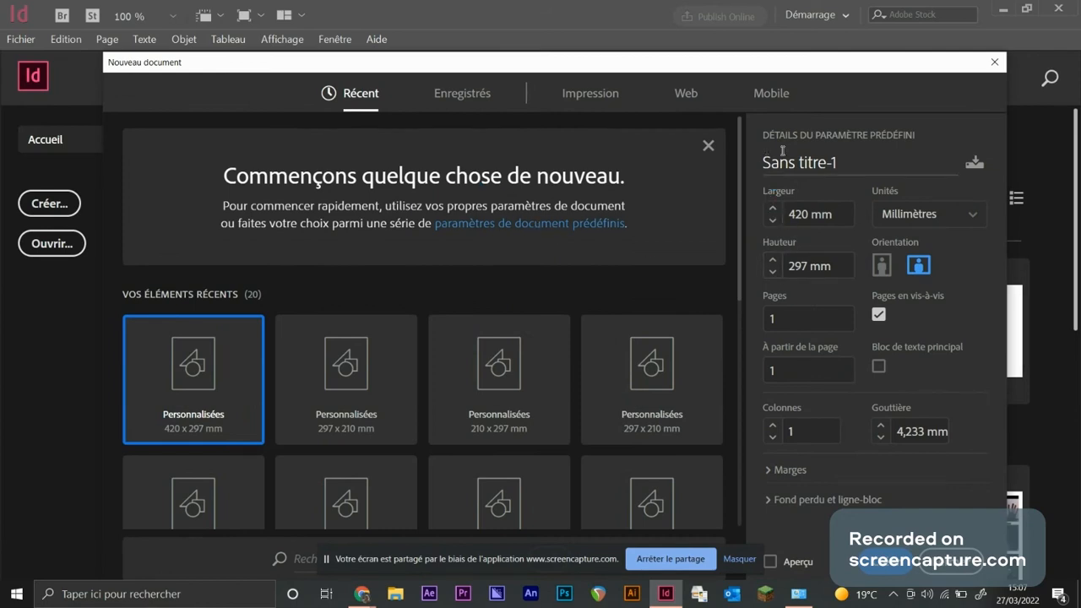
left_click_drag(841, 163, 727, 165)
type("IMP")
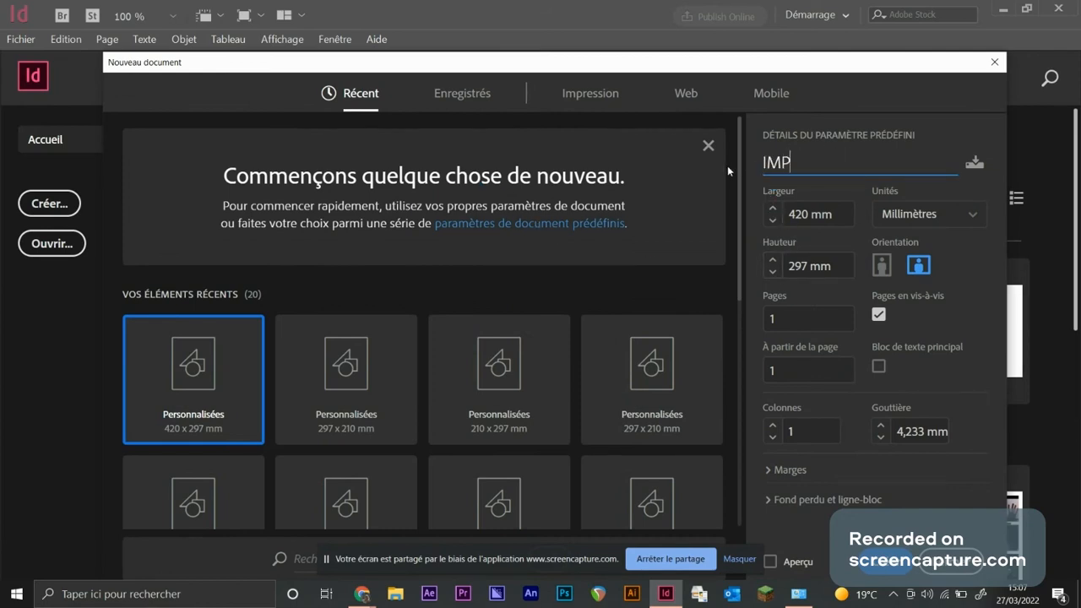
type("RESSION rs")
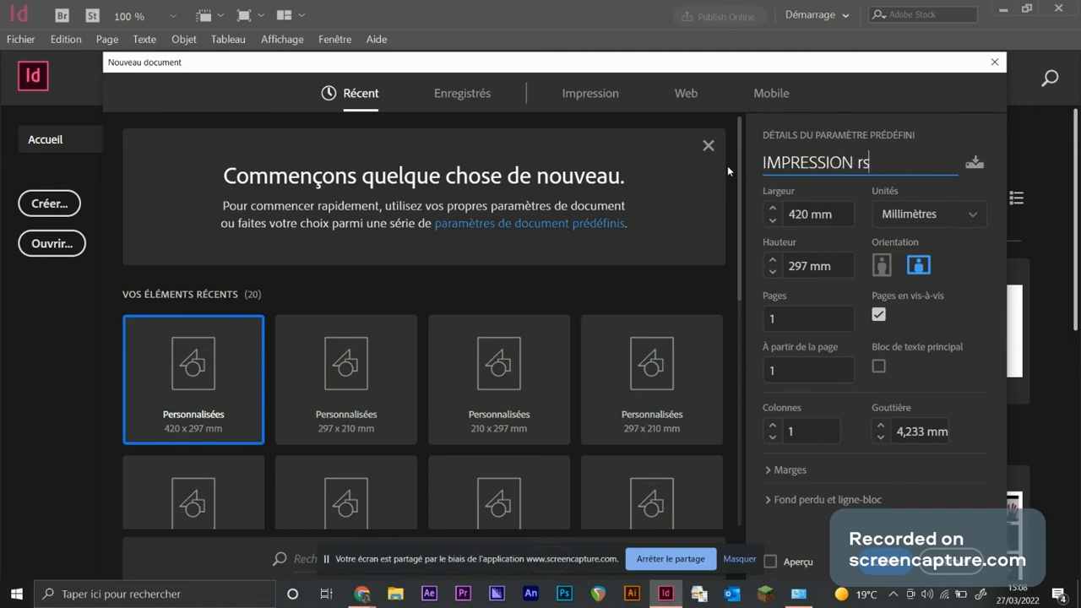
key("BackSpace")
type("iso")
Step: Set up three portrait pages of 310 × 432 mm with facing pages turned off
left_click(798, 218)
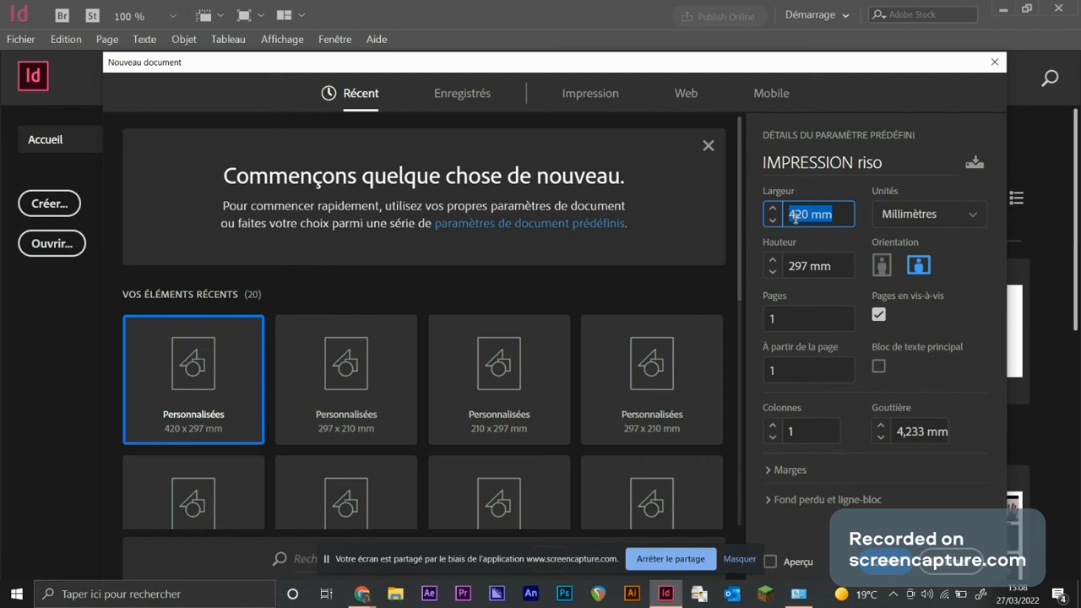
type("32")
key("Tab")
type("3")
left_click(879, 314)
left_click(881, 265)
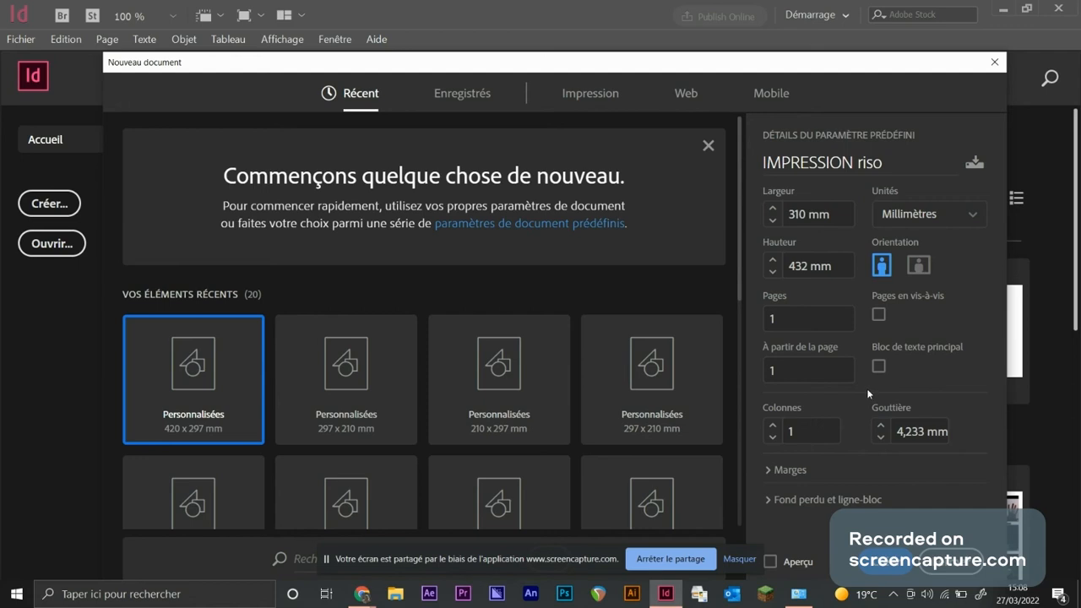
left_click(770, 321)
type("\"")
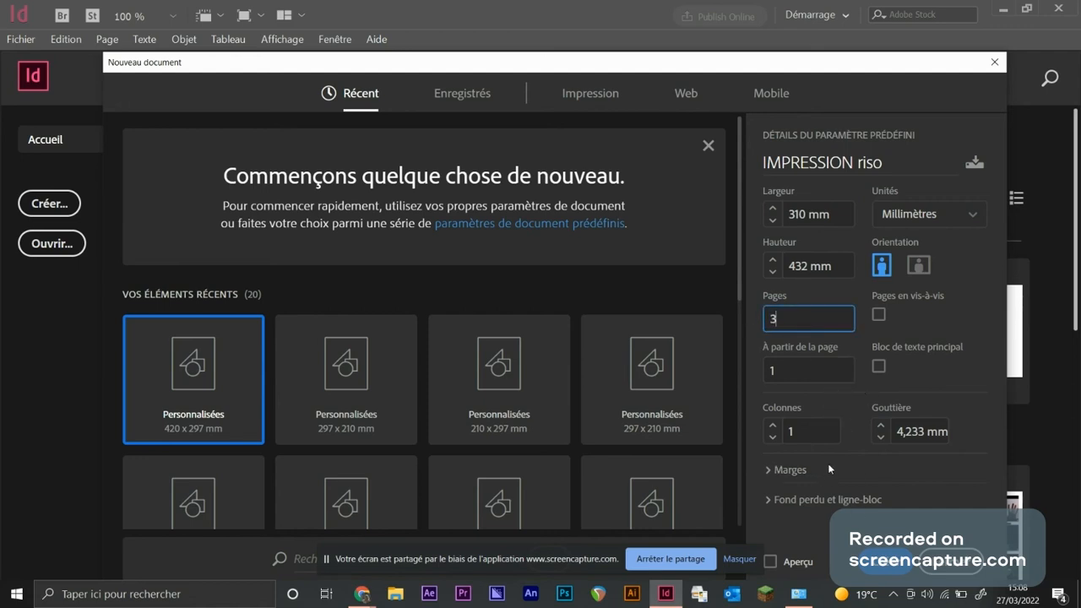
Step: Unlink the margins, set 4 mm at the top and bottom and 3 mm at the sides, and create the document
left_click(780, 469)
left_click_drag(808, 436, 785, 441)
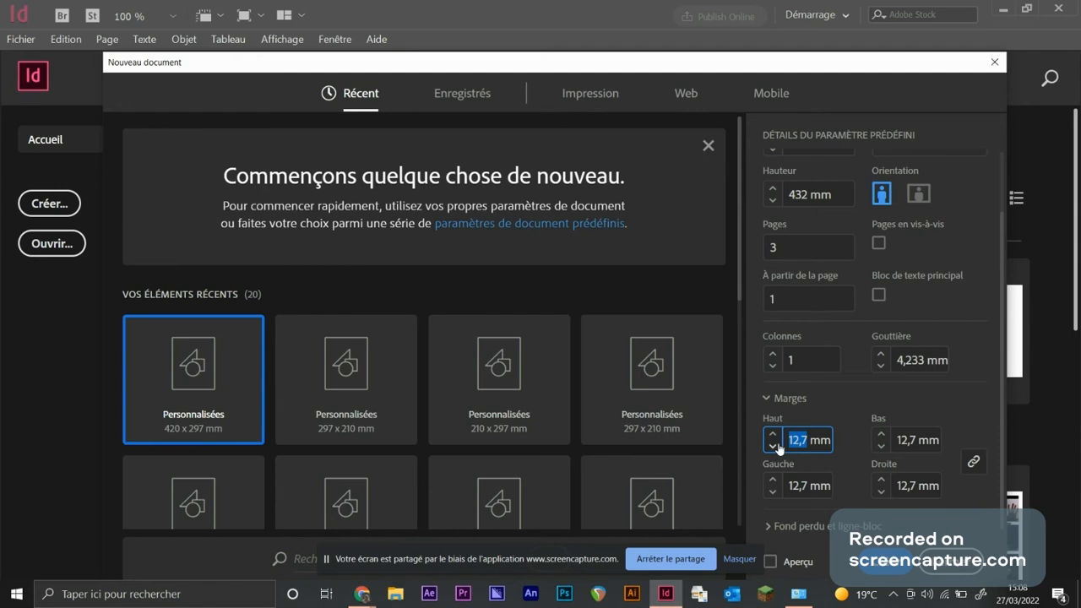
type("3")
key("BackSpace")
type("4")
key("Tab")
left_click(973, 461)
left_click(798, 487)
type("3")
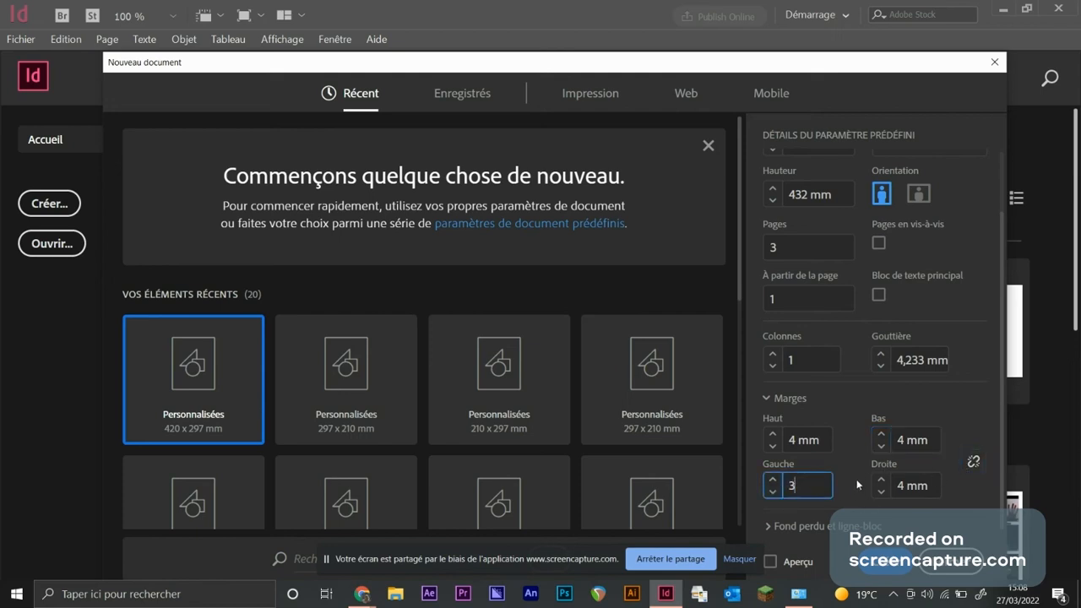
left_click(900, 486)
type("3")
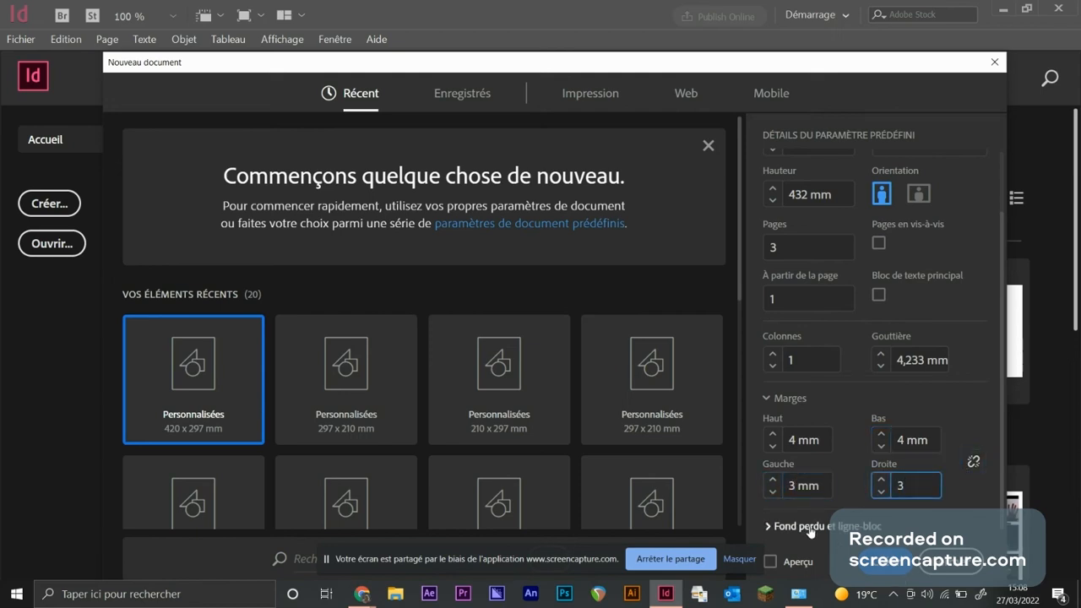
key("Return")
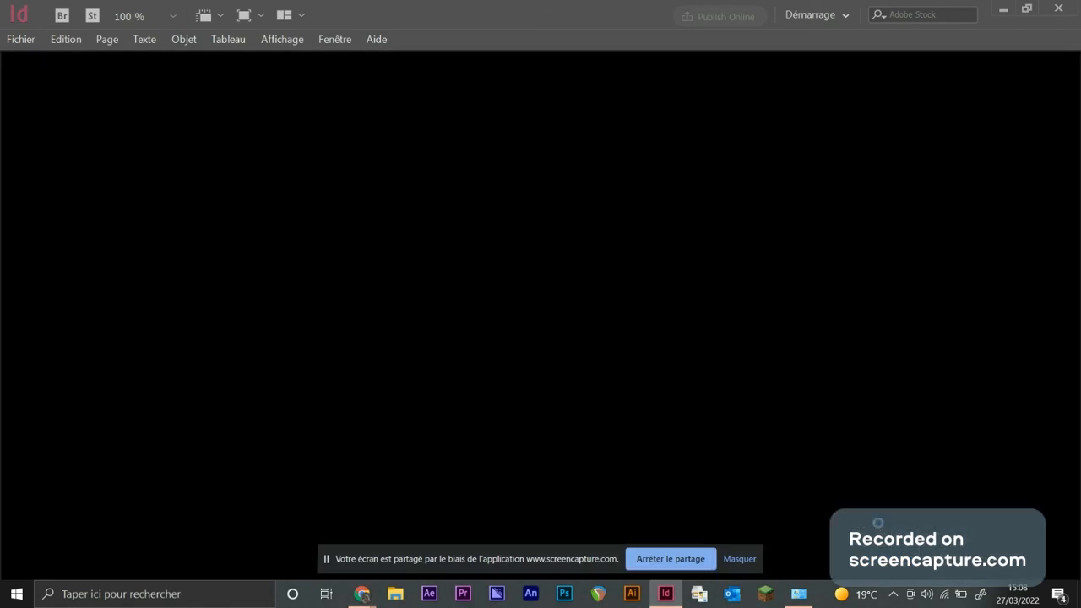
Step: Draw an L-shaped corner mark about 3 by 4 mm with the Pen tool, from the lower-right margin corner to the page edges
key("b")
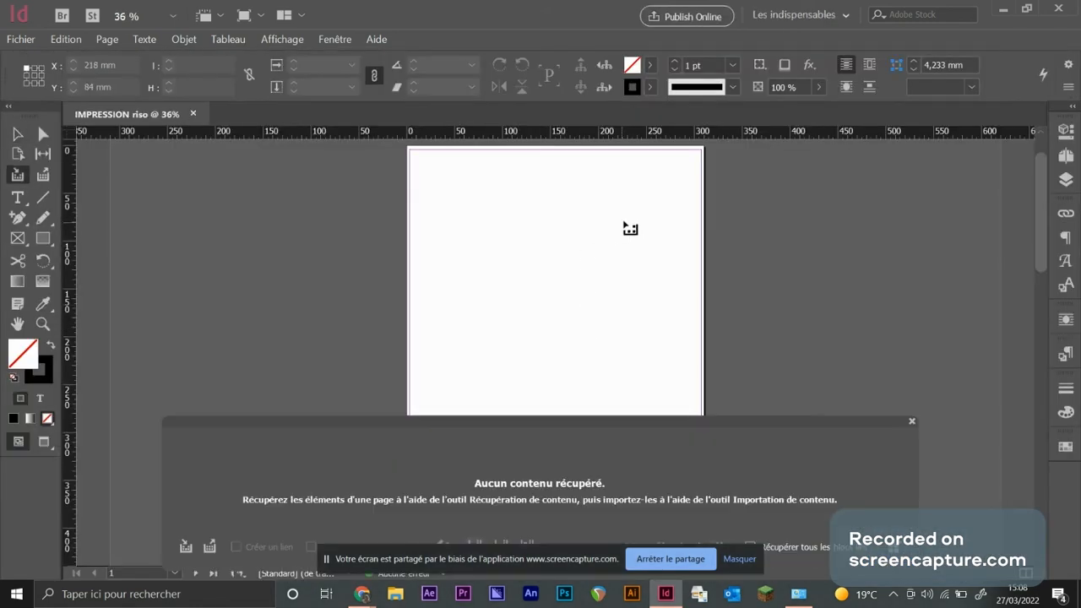
key("p")
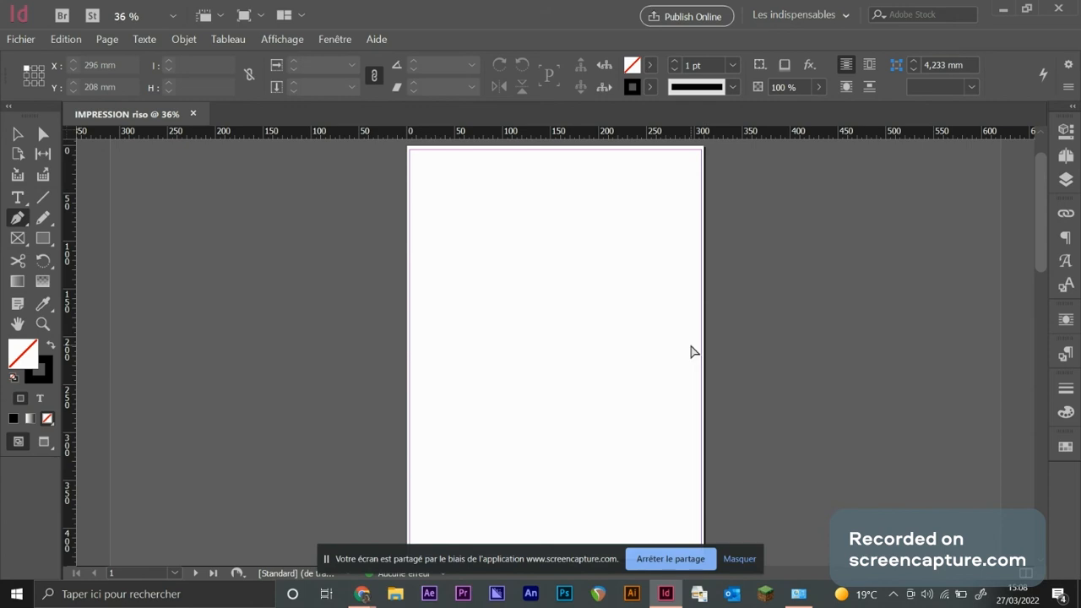
key("ctrl+1")
key("ctrl+equal")
left_click_drag(767, 437, 567, 230)
left_click_drag(690, 513, 516, 197)
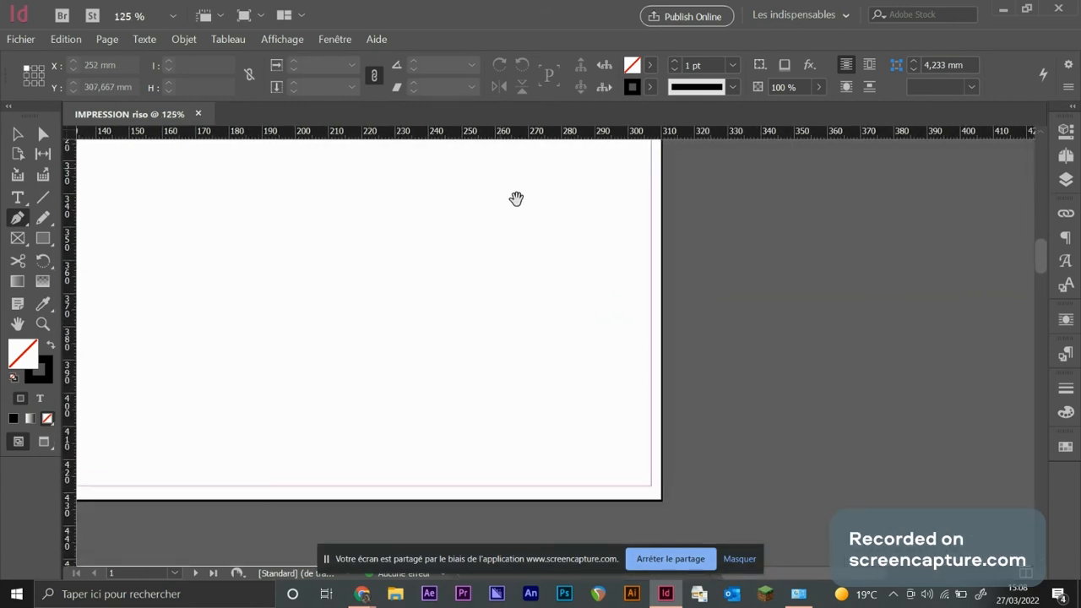
left_click_drag(603, 449, 565, 340)
key("ctrl+equal")
scroll(573, 369, "up", 2)
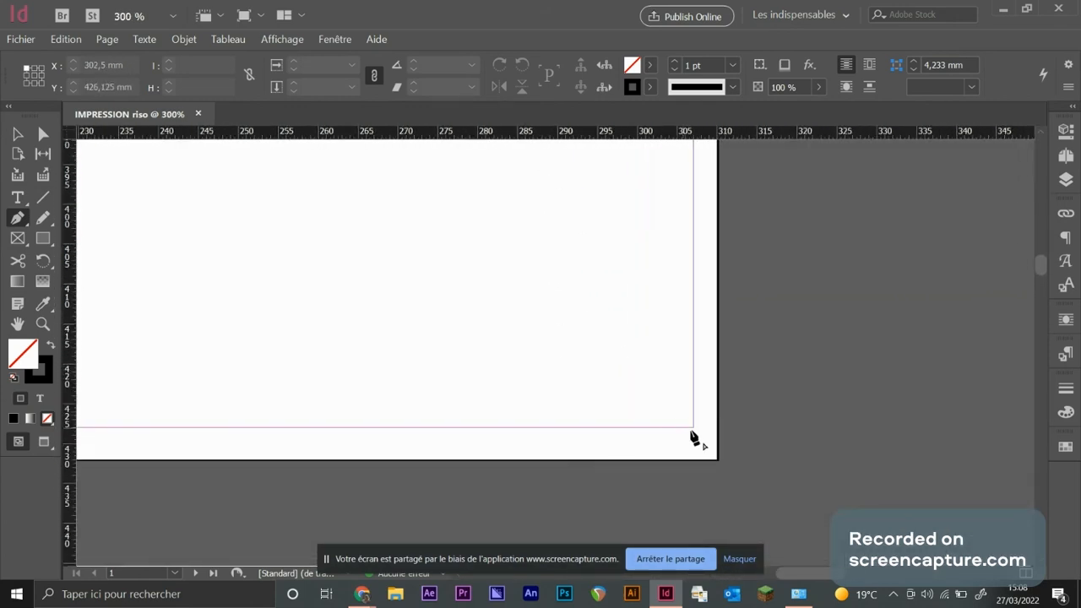
left_click_drag(693, 437, 664, 341)
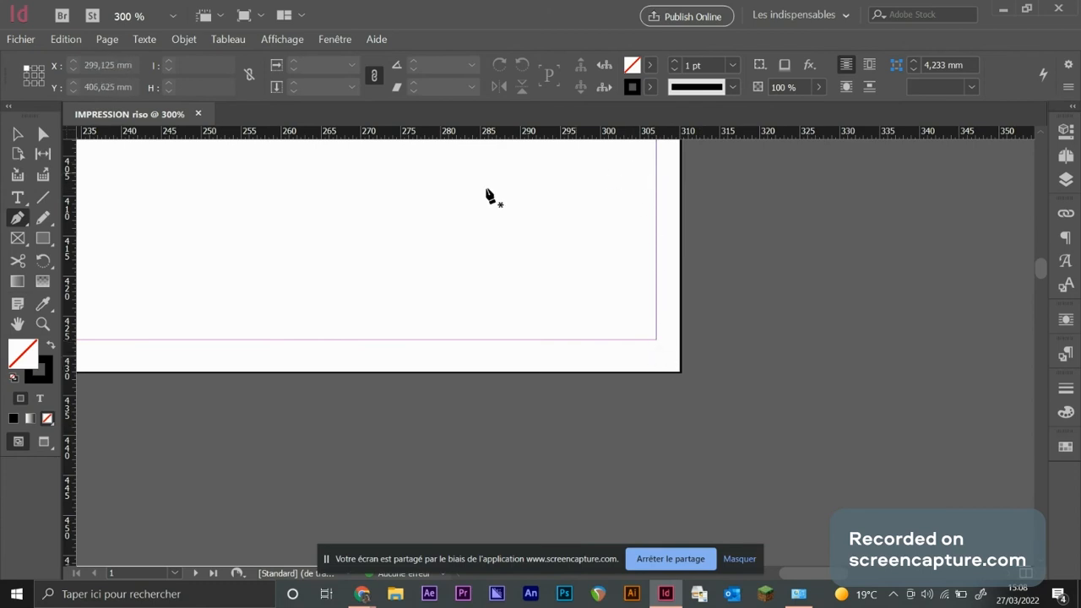
left_click_drag(76, 315, 657, 369)
left_click_drag(667, 133, 668, 372)
left_click(656, 340)
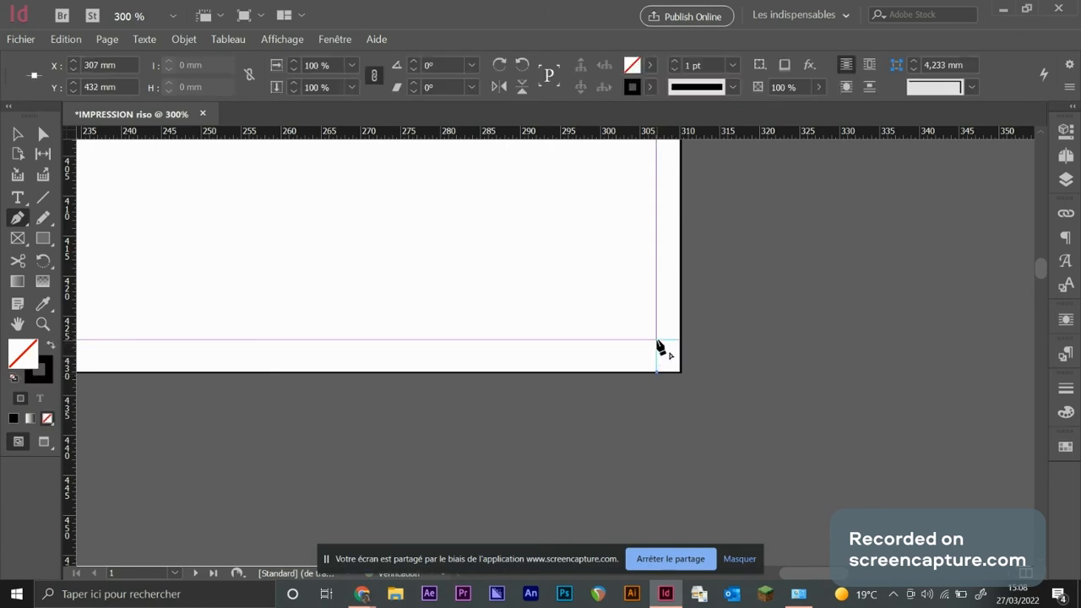
left_click(681, 340)
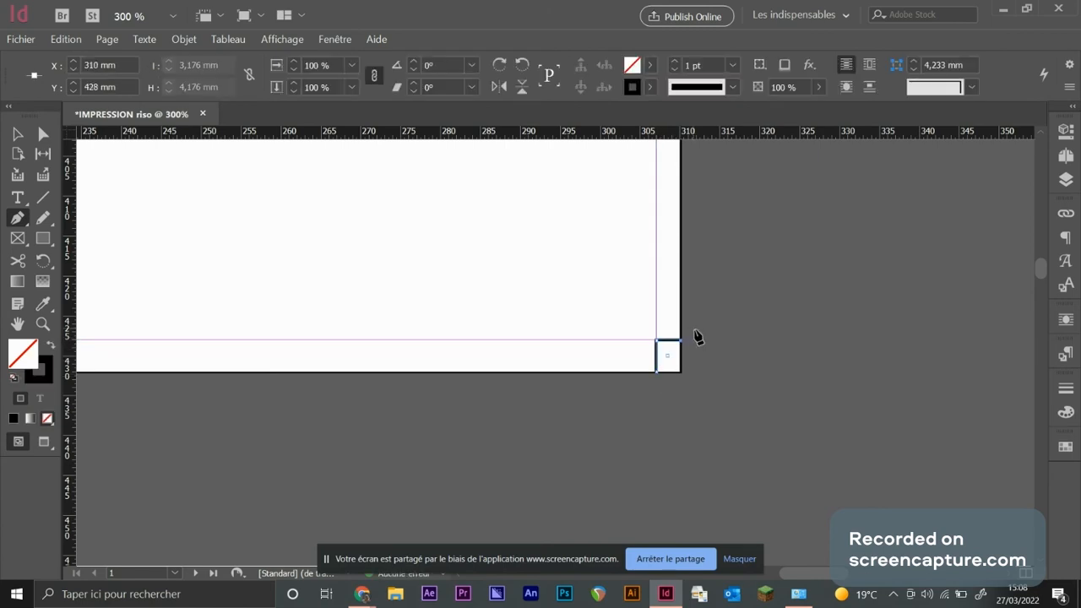
Step: Copy the corner mark, rotate the copy to -90° and align it to the lower-left margin corner of the page
key("v")
left_click(652, 312)
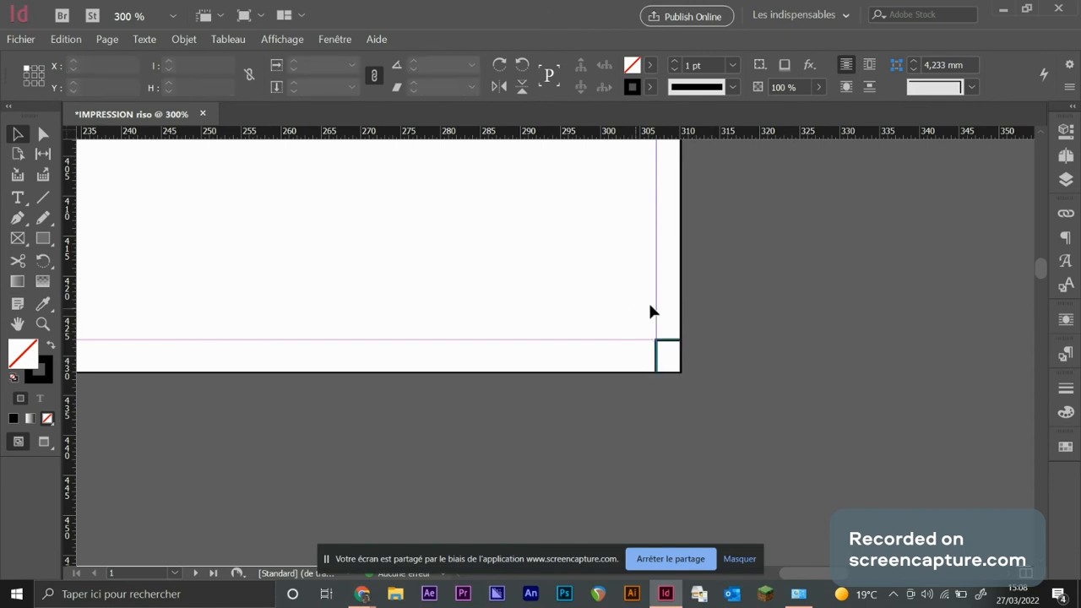
left_click(666, 356)
left_click(657, 357)
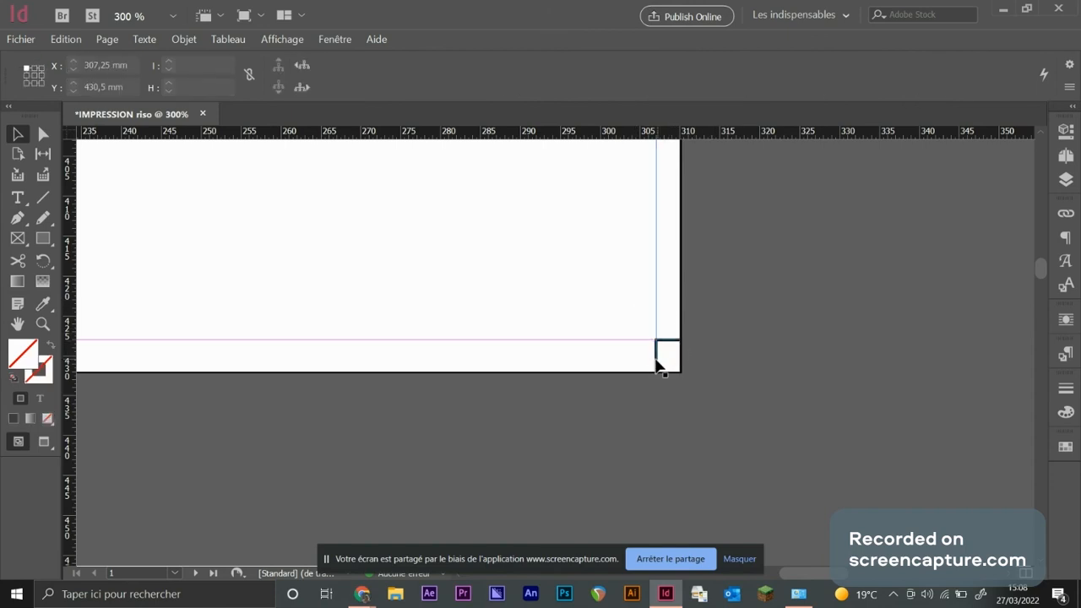
key("backslash")
left_click(612, 335)
key("v")
left_click_drag(644, 323, 625, 365)
left_click_drag(700, 329, 640, 380)
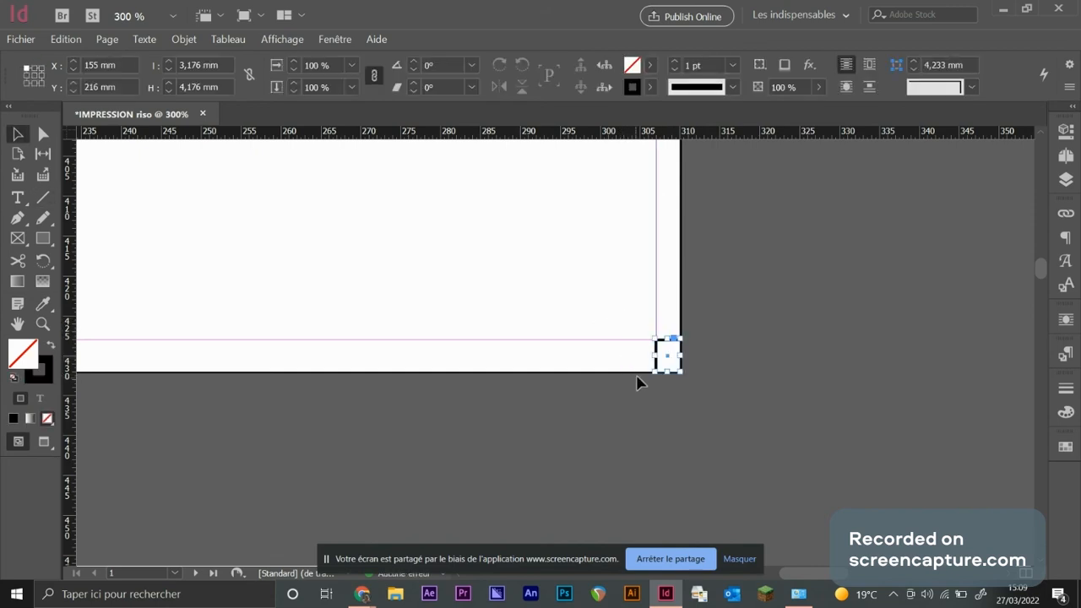
left_click_drag(514, 353, 848, 342)
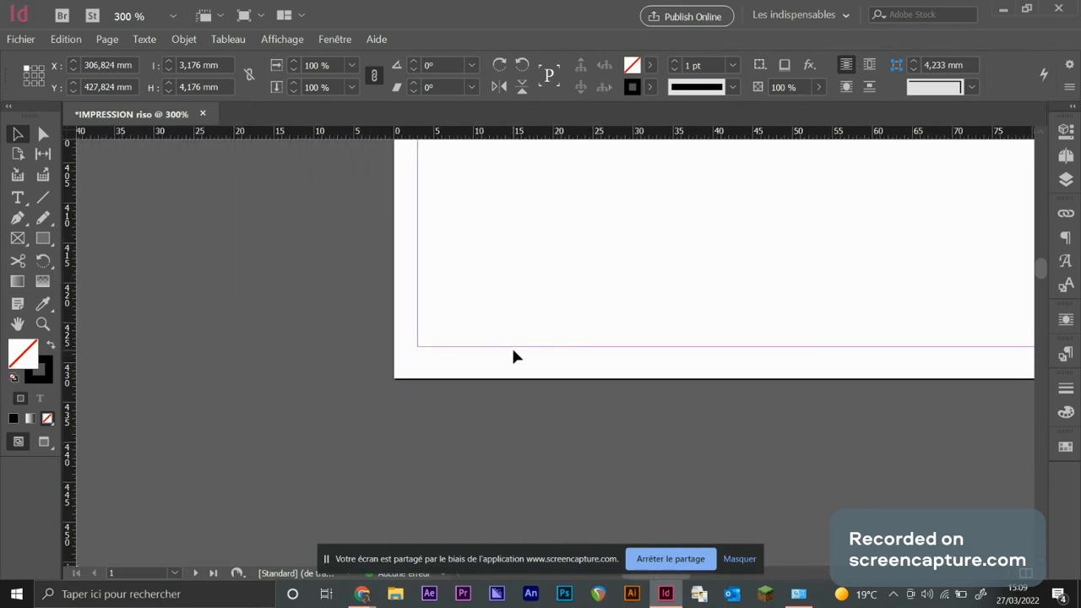
key("ctrl+v")
left_click_drag(577, 329, 400, 378)
Step: Paste another copy of the corner mark, rotate it to 180° and align it to the upper-left margin corner of the page
scroll(443, 359, "up", 10)
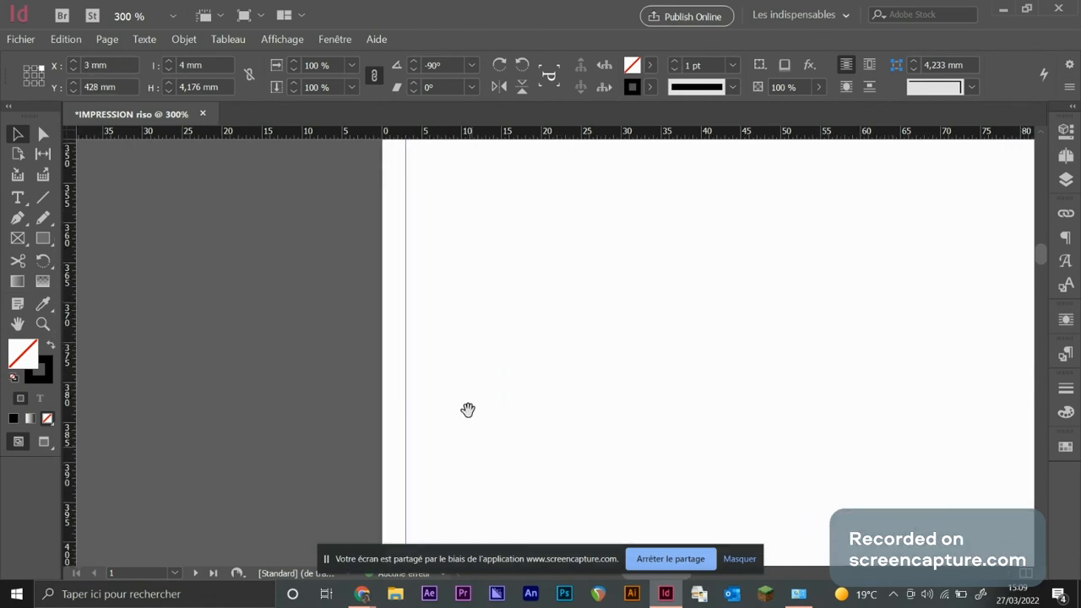
scroll(436, 210, "up", 13)
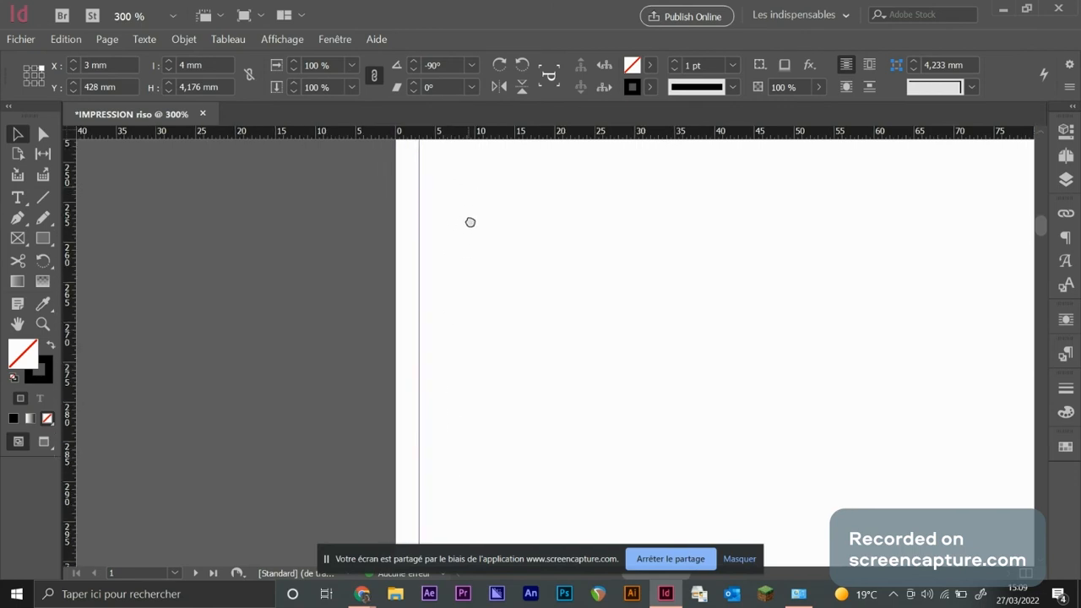
scroll(467, 394, "up", 10)
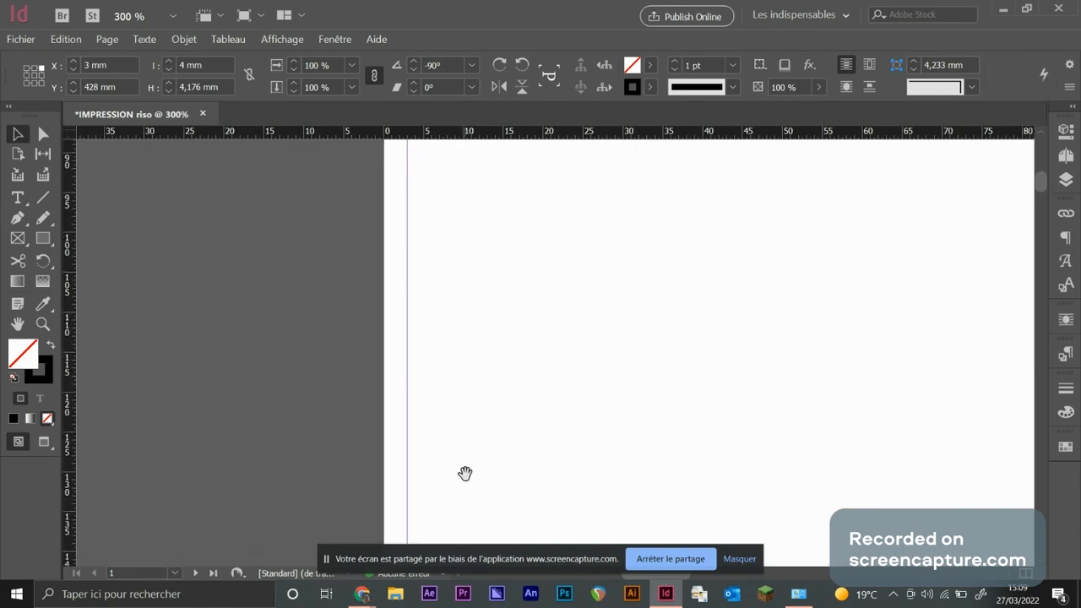
scroll(509, 234, "up", 3)
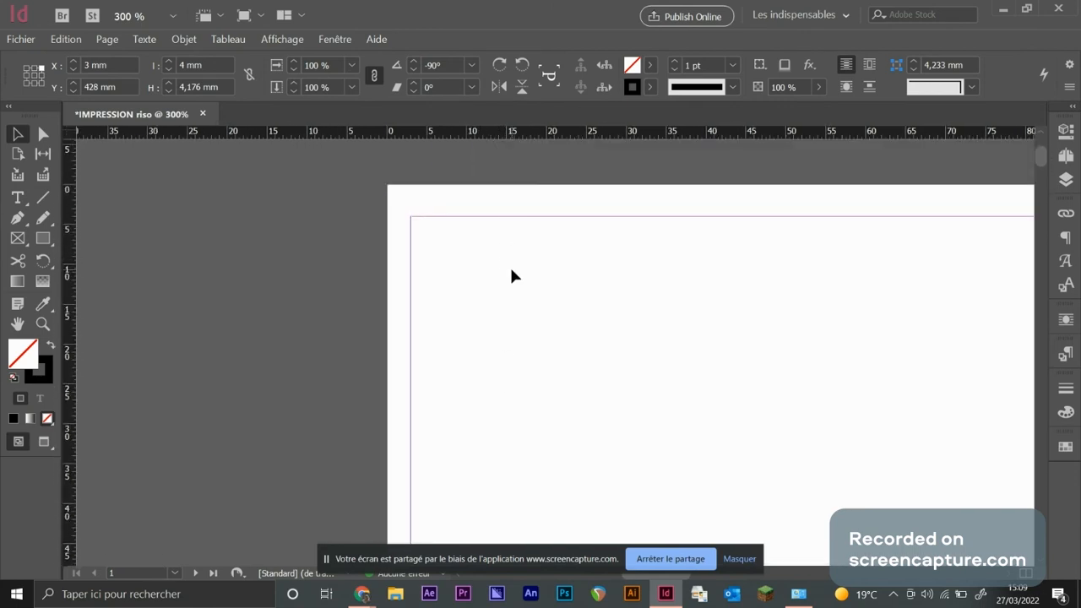
key("ctrl+v")
left_click_drag(574, 331, 524, 434)
left_click_drag(560, 369, 414, 216)
Step: Paste a copy of the corner mark rotated to 90° and align it to the upper-right margin corner of the page
left_click_drag(907, 242, 422, 233)
left_click_drag(848, 243, 410, 246)
left_click_drag(938, 249, 448, 260)
left_click_drag(709, 261, 700, 259)
key("ctrl+v")
left_click_drag(581, 338, 509, 401)
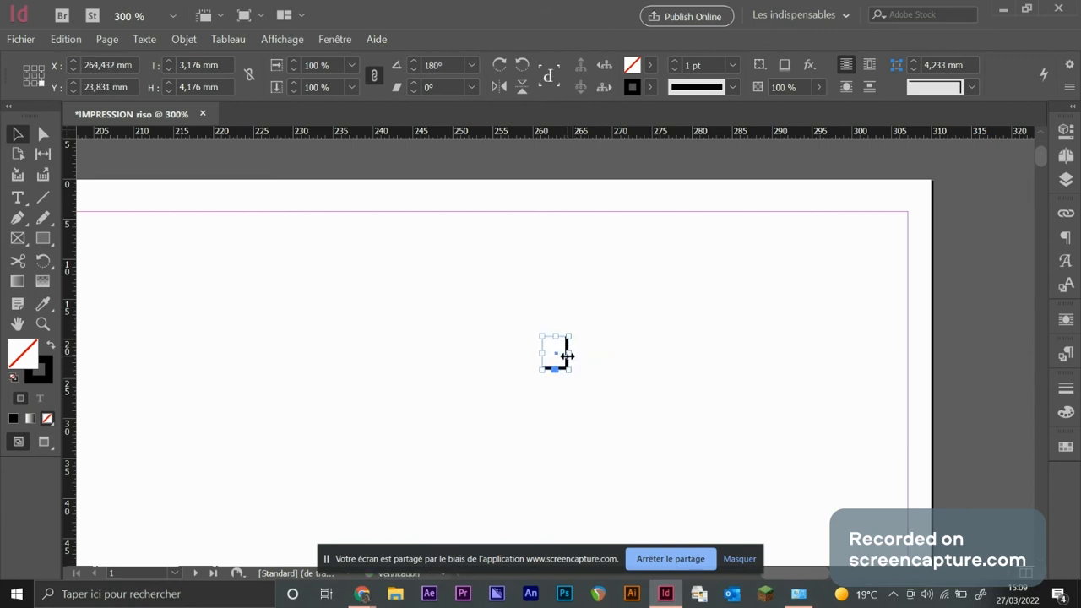
left_click_drag(582, 333, 924, 179)
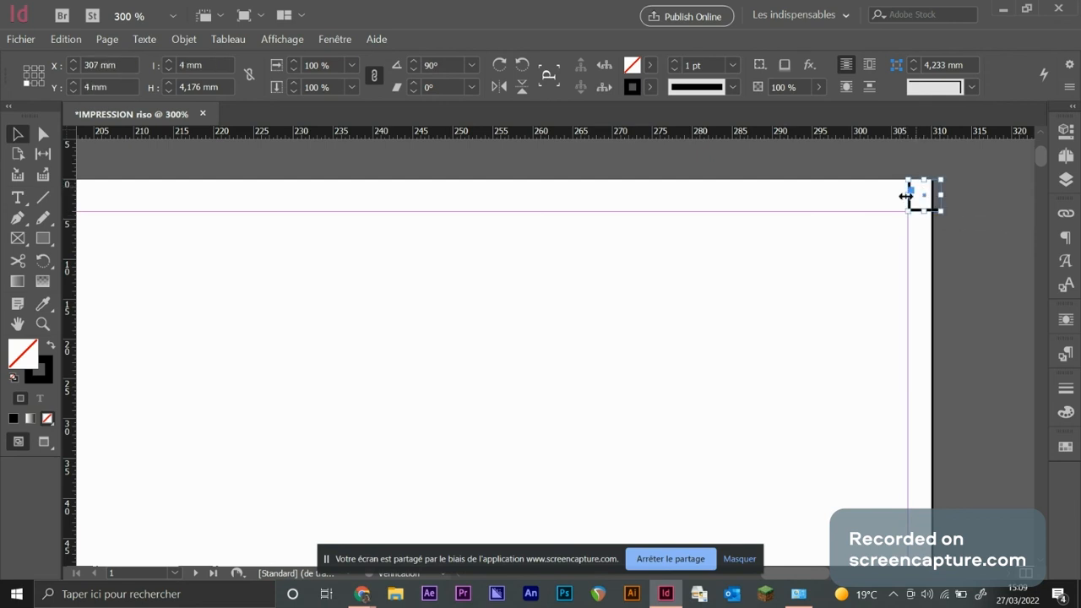
left_click(596, 290)
Step: Add a small text frame reading Blue in the top margin, just beside the upper-left corner mark
scroll(731, 280, "left", 10)
scroll(473, 294, "left", 5)
left_click_drag(232, 191, 365, 217)
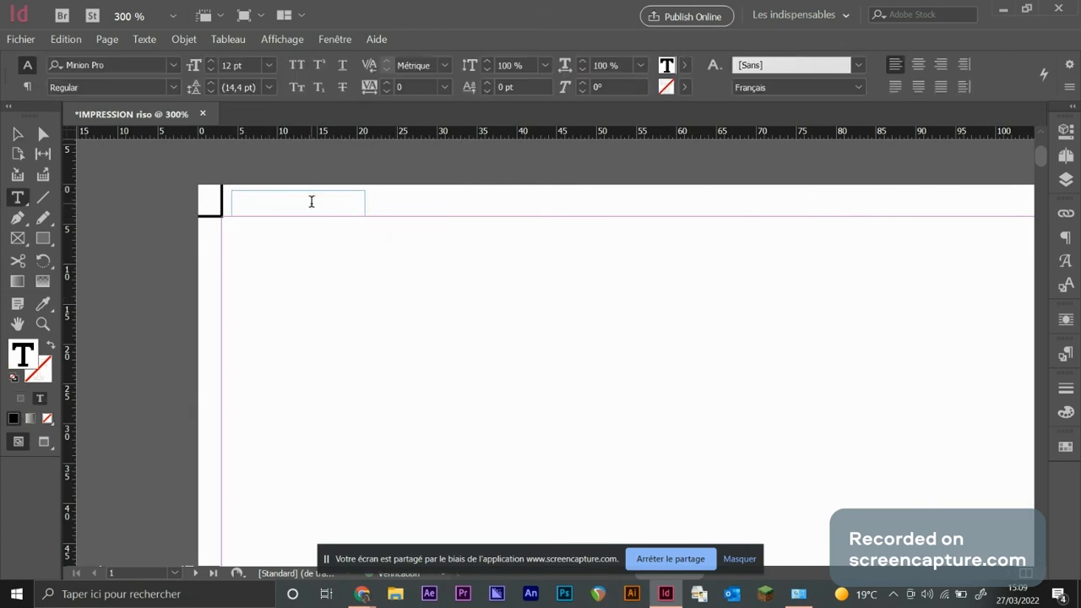
type("Blue")
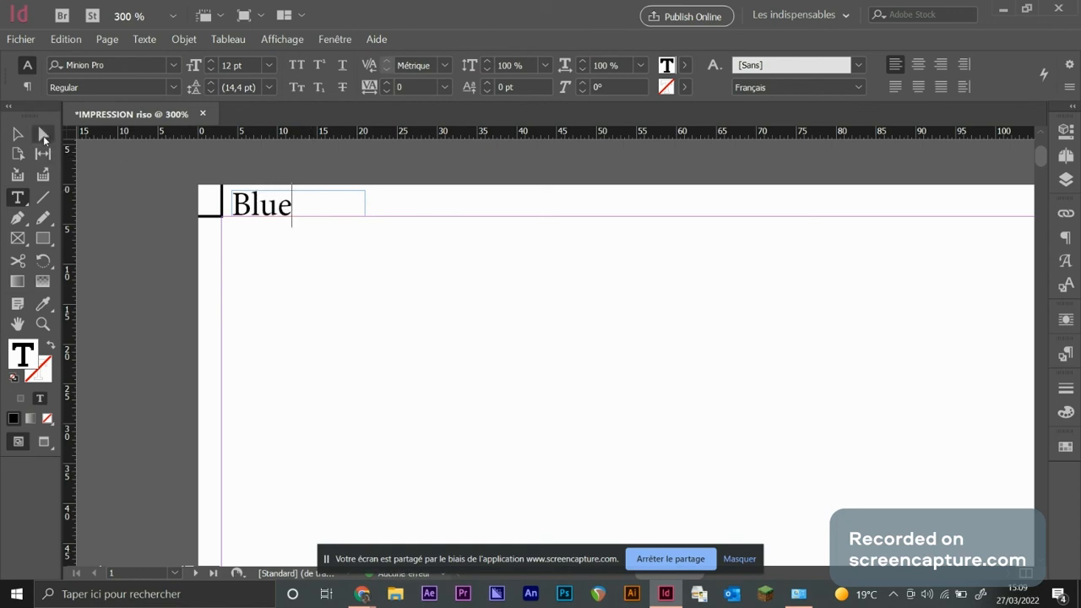
left_click(17, 133)
Step: Delete the blank pages 2 and 3 from the document
key("ctrl+minus")
key("ctrl+minus")
key("ctrl+minus")
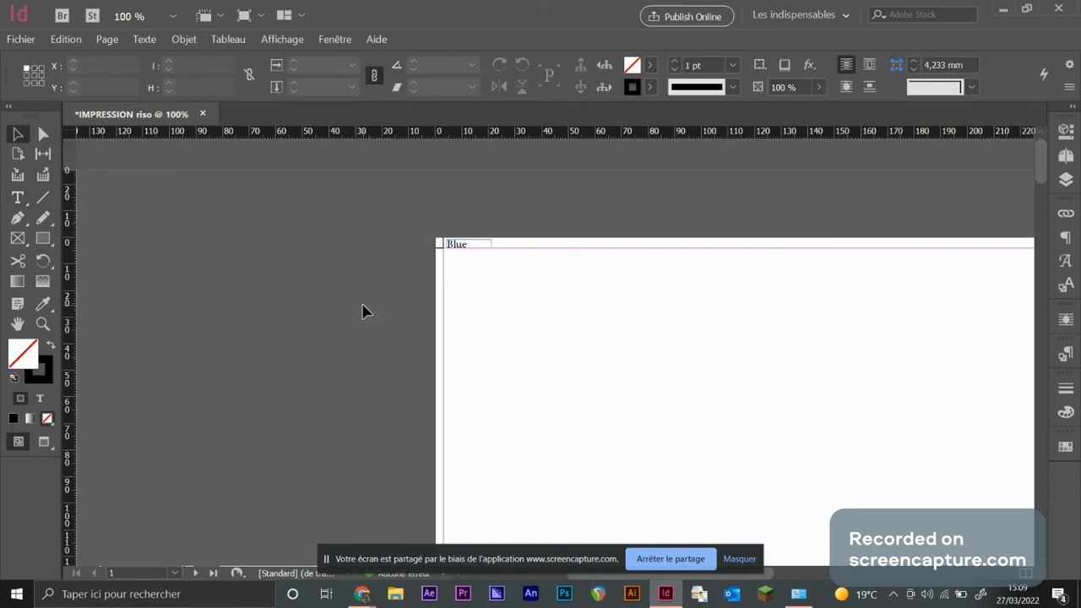
left_click_drag(712, 326, 571, 153)
key("ctrl+minus")
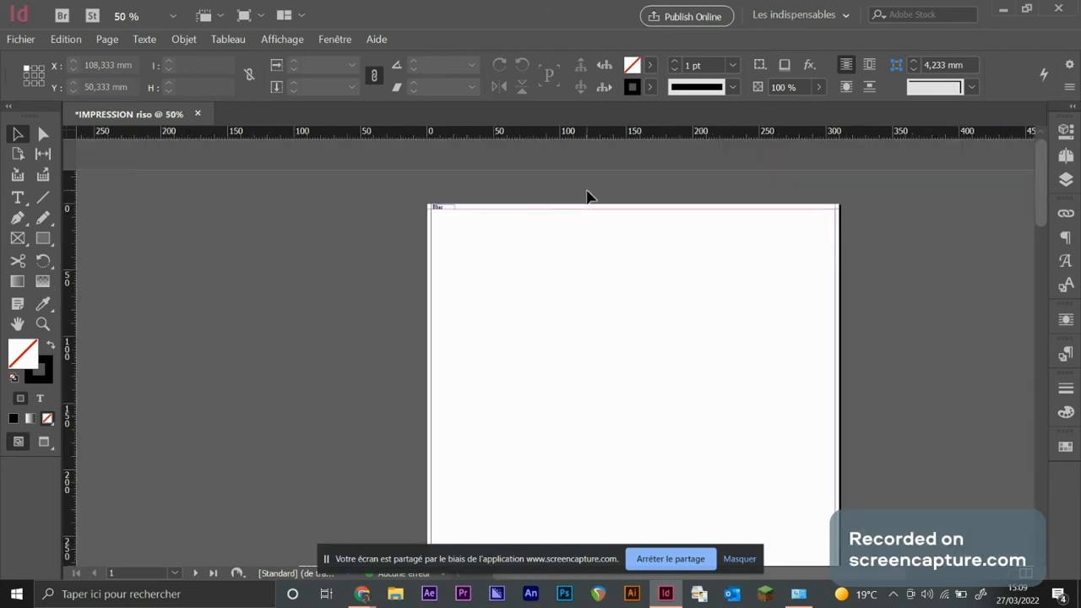
key("ctrl+minus")
key("ctrl+plus")
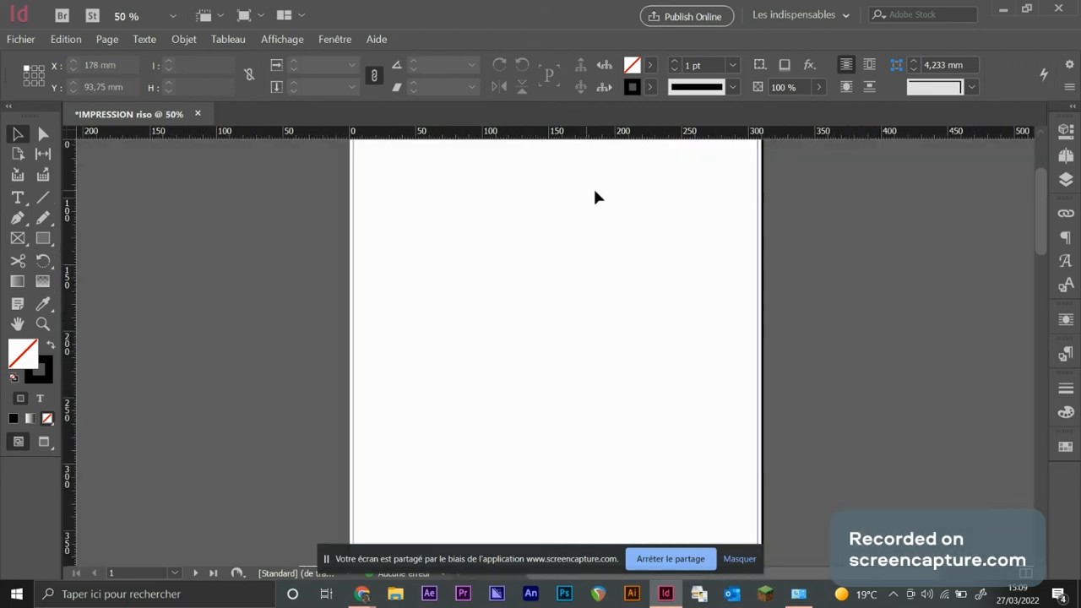
left_click(1063, 157)
left_click(861, 332)
left_click(869, 269, "shift")
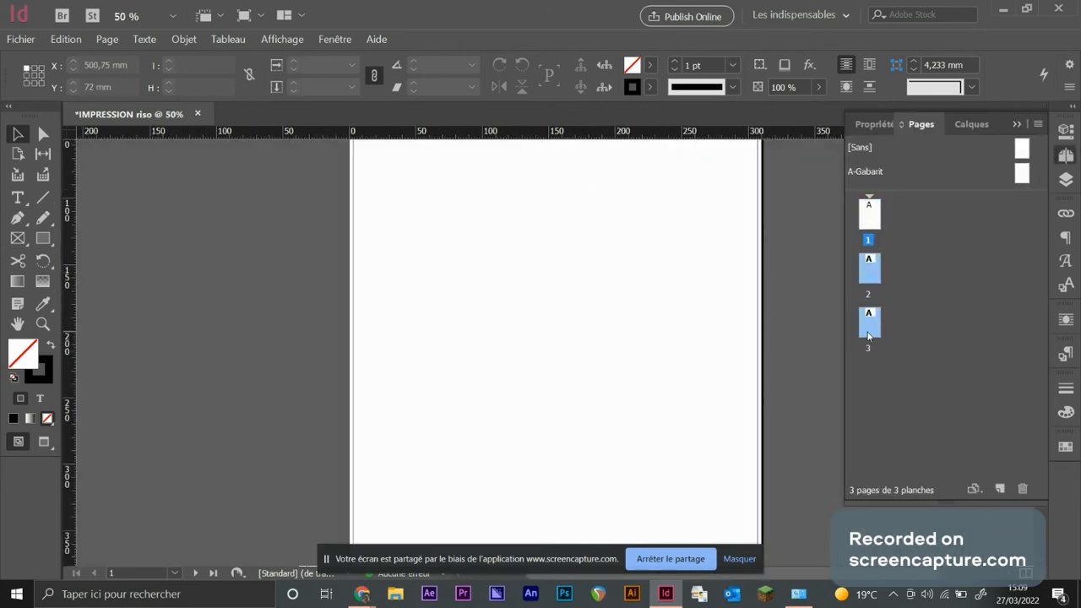
left_click(1022, 489)
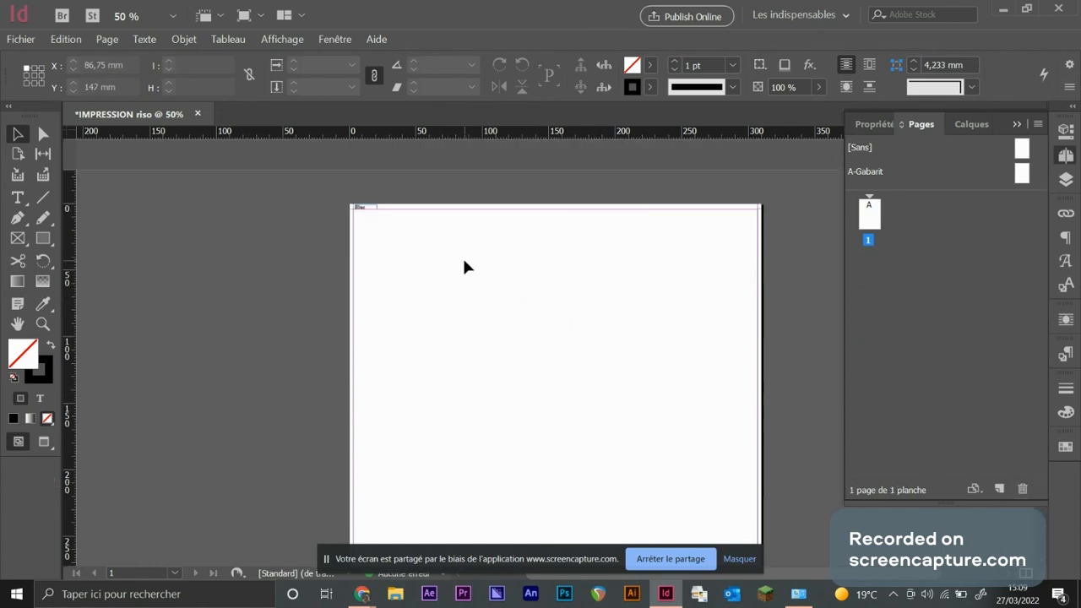
Step: Start importing a file and browse to DNA 2 > FBI > Risographie > Tiff recadrés on the SANDISK (E:) drive
left_click(22, 39)
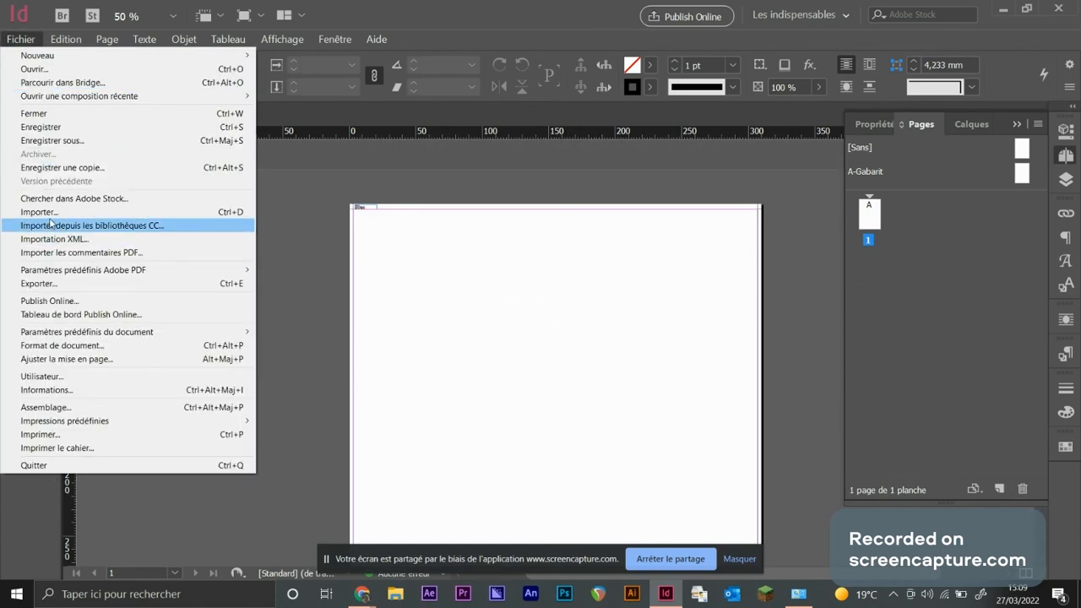
left_click(41, 212)
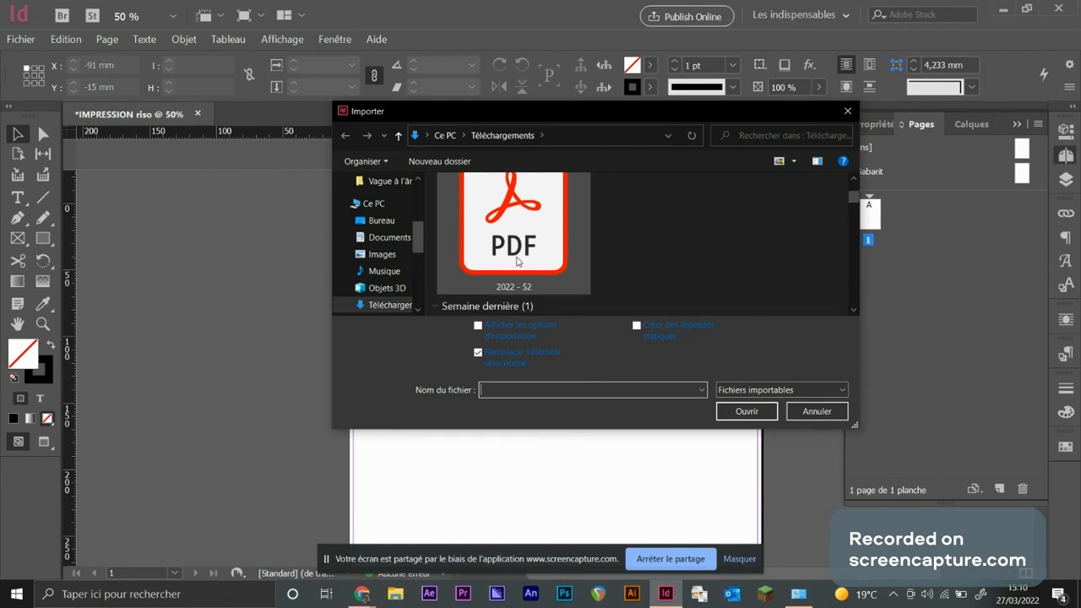
scroll(517, 262, "down", 1)
scroll(382, 269, "down", 3)
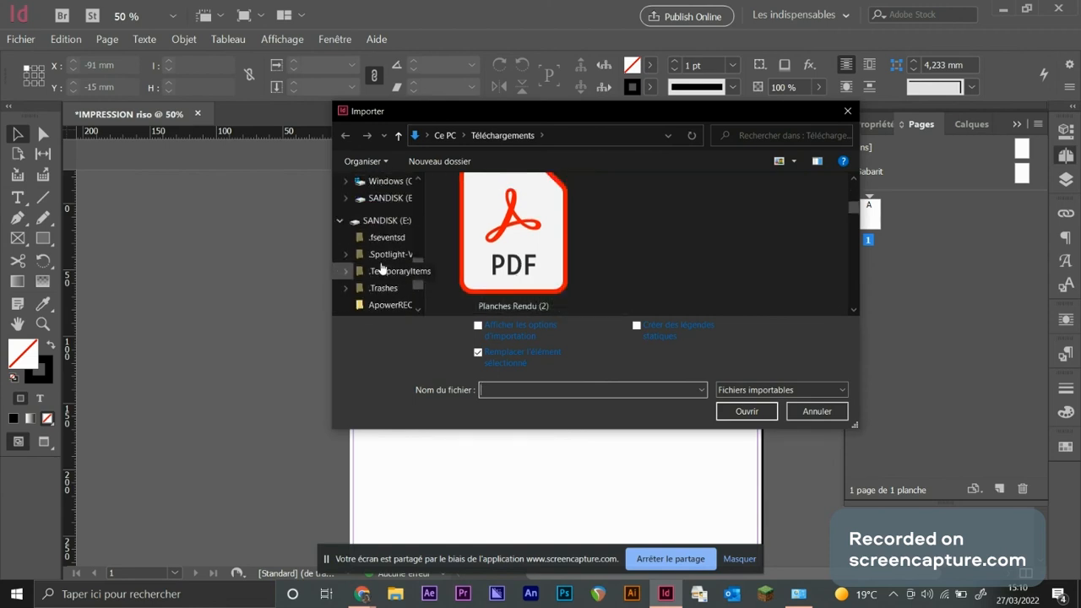
scroll(382, 269, "down", 1)
left_click(380, 304)
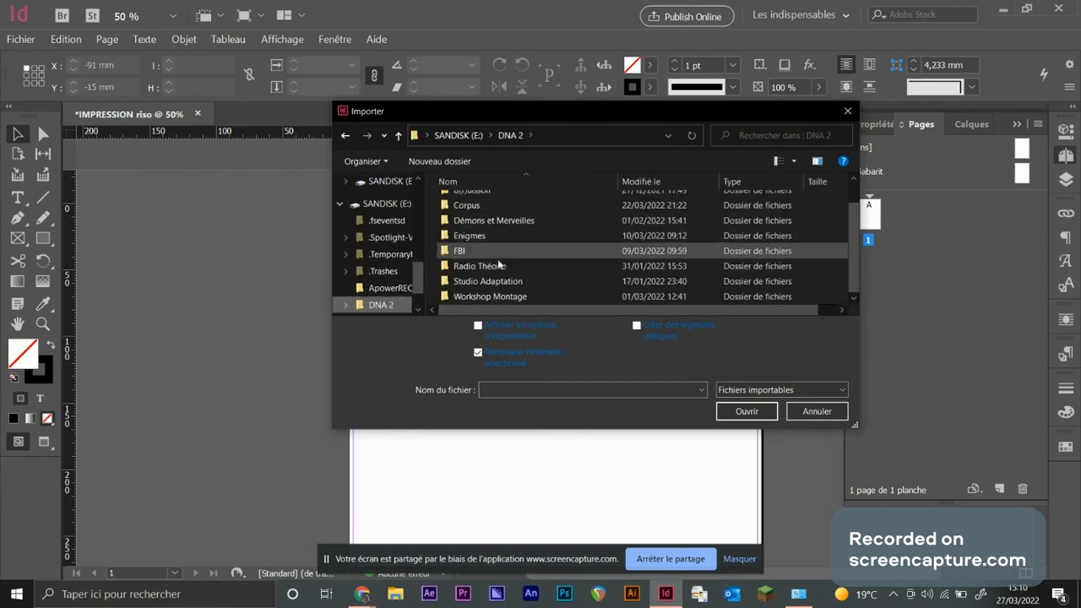
double_click(480, 251)
double_click(490, 203)
double_click(480, 247)
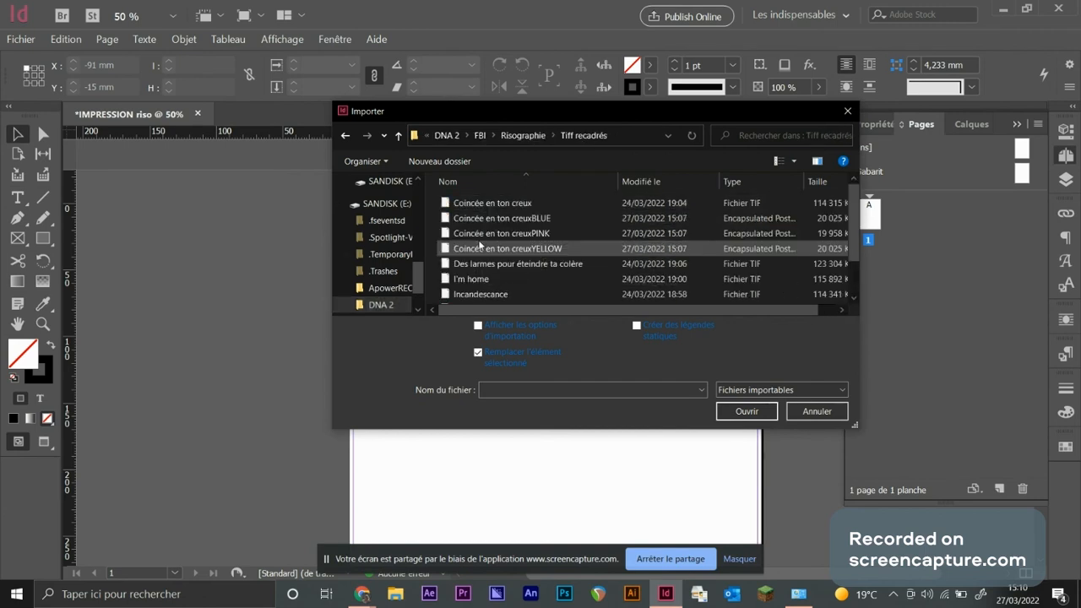
Step: Place Coincée en ton creuxBLUE on page 1 at full size and move it to the upper middle of the page
left_click(495, 218)
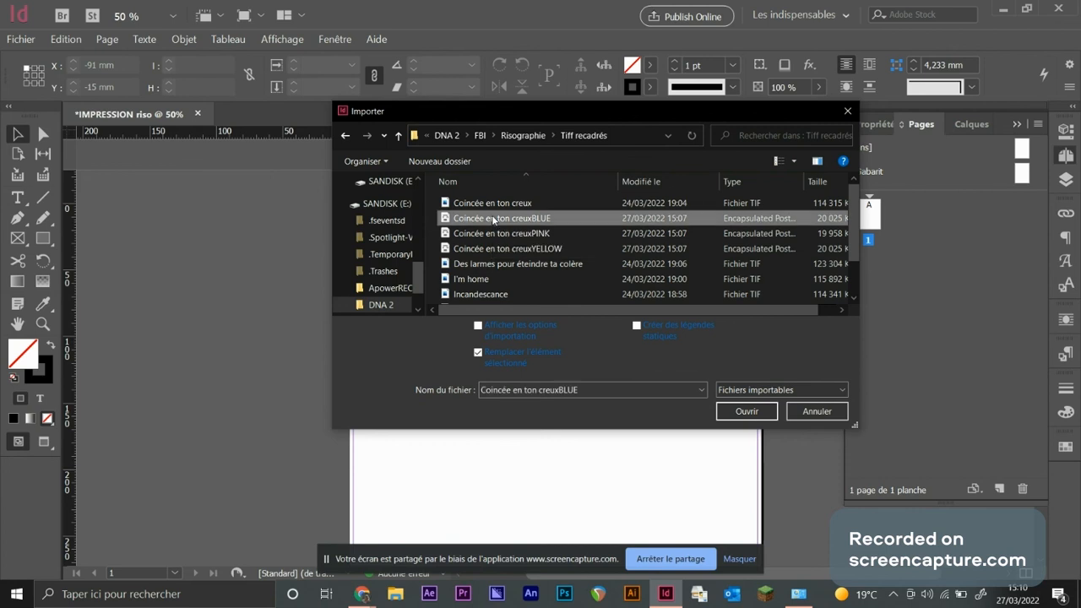
left_click(727, 412)
left_click(422, 262)
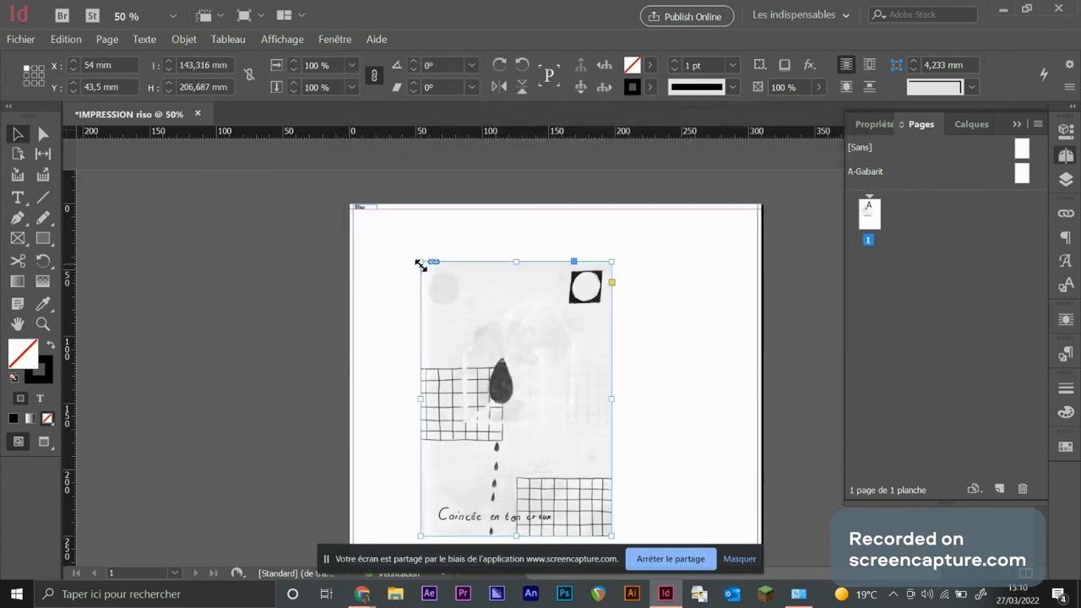
left_click_drag(544, 346, 586, 313)
left_click(609, 300)
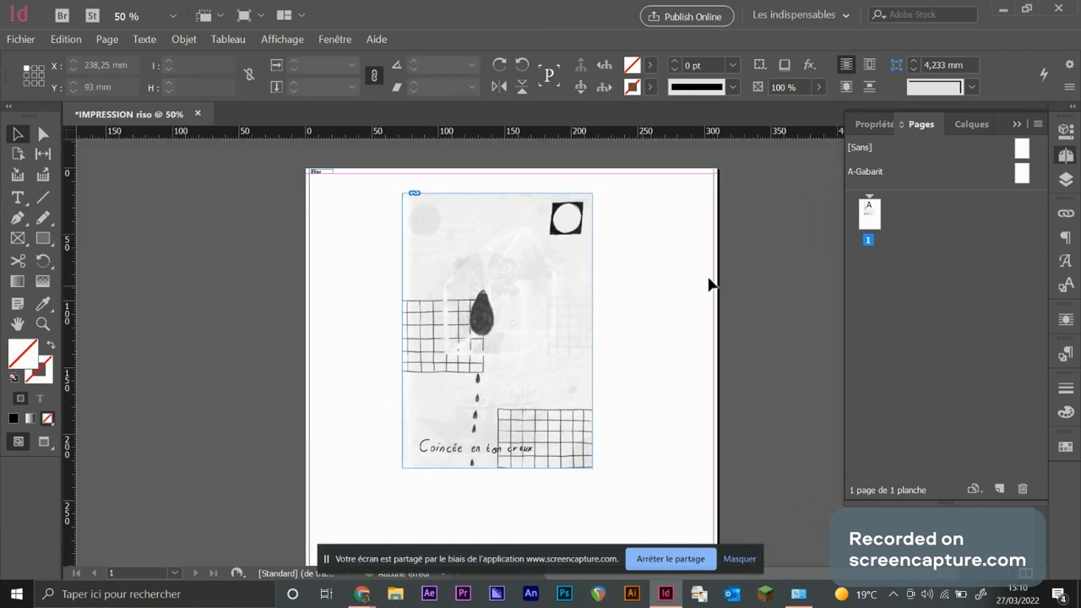
Step: Duplicate page 1 and replace the image on the copy with Coincée en ton creuxPINK
left_click(867, 218)
left_click_drag(1003, 487, 1003, 488)
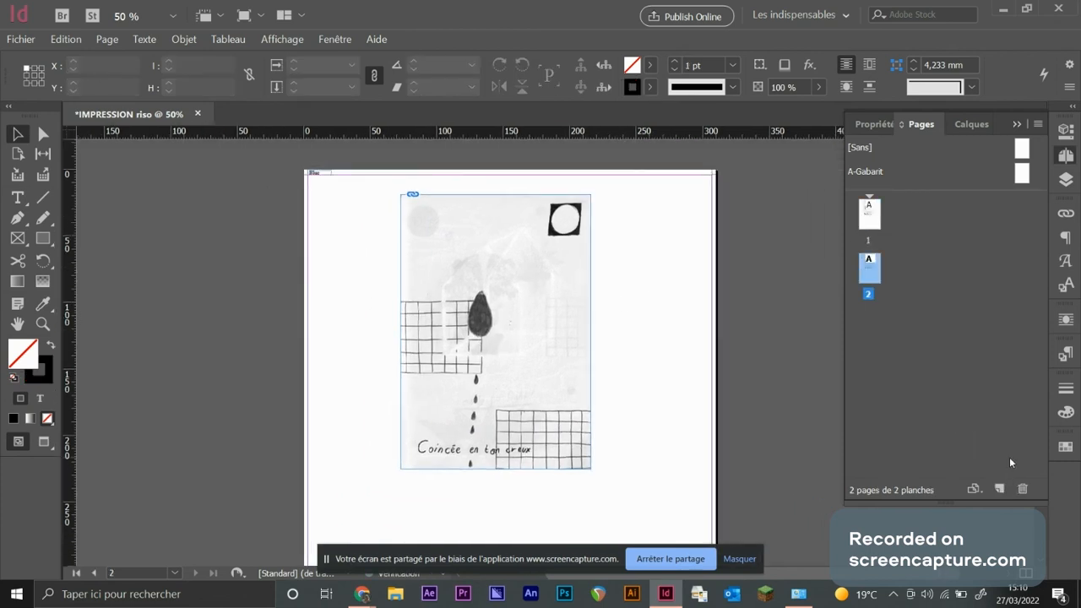
left_click(502, 318)
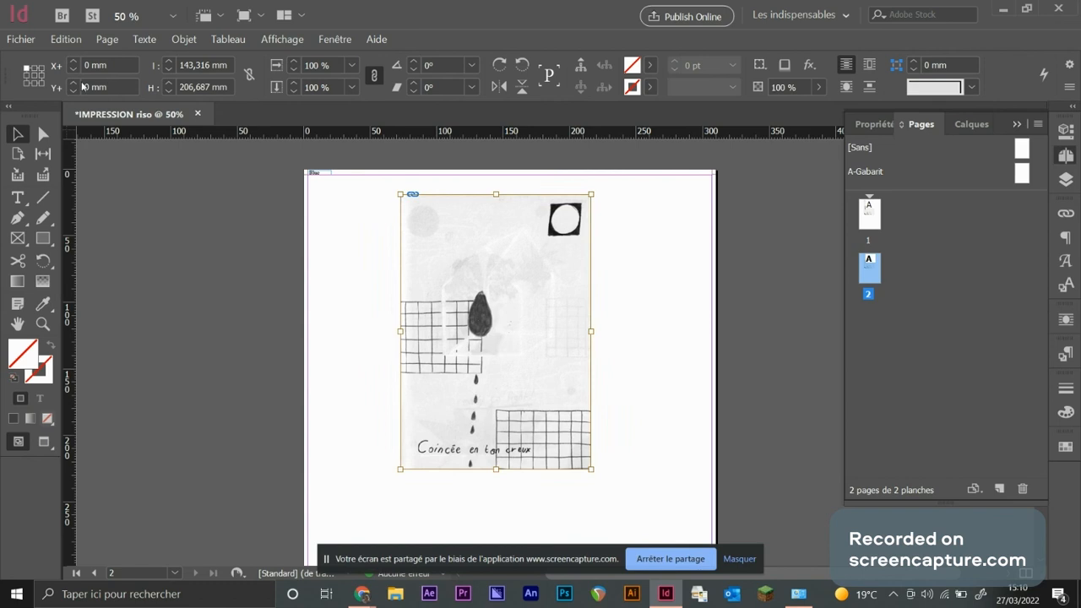
left_click(20, 38)
left_click(38, 212)
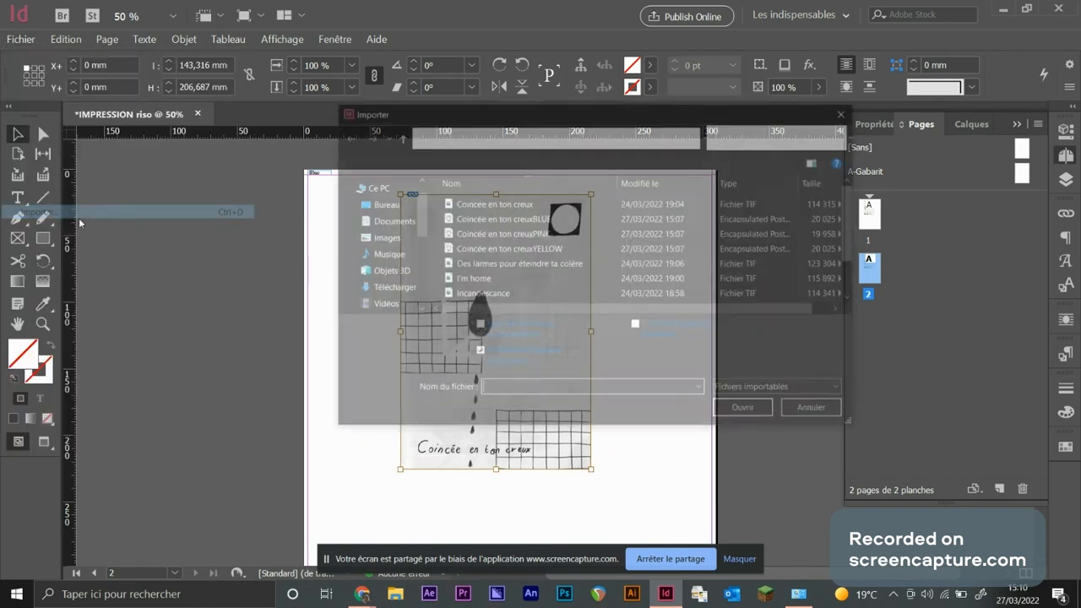
left_click(523, 234)
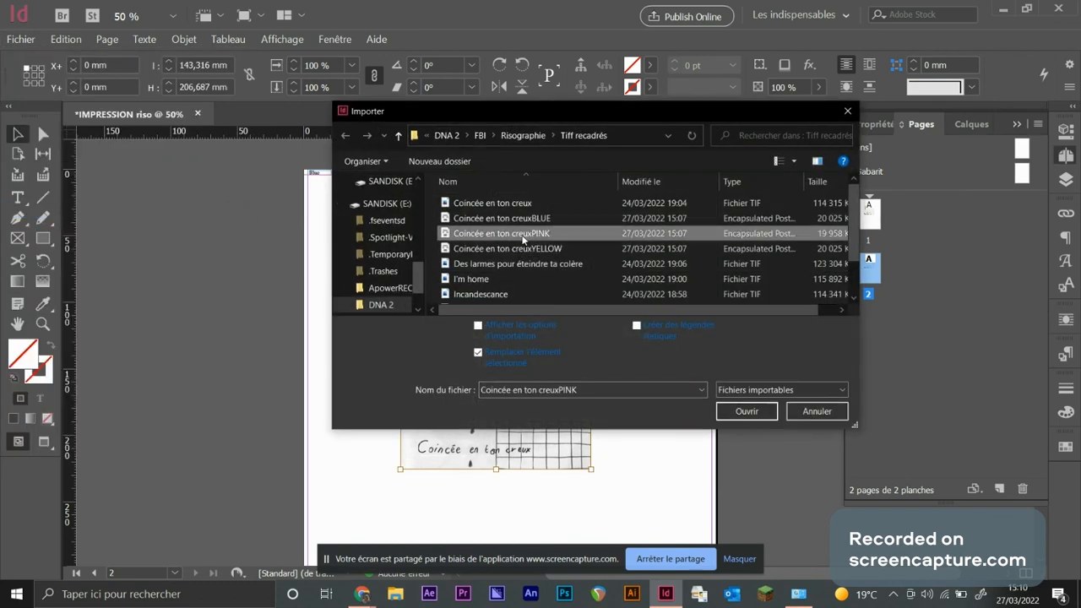
double_click(523, 234)
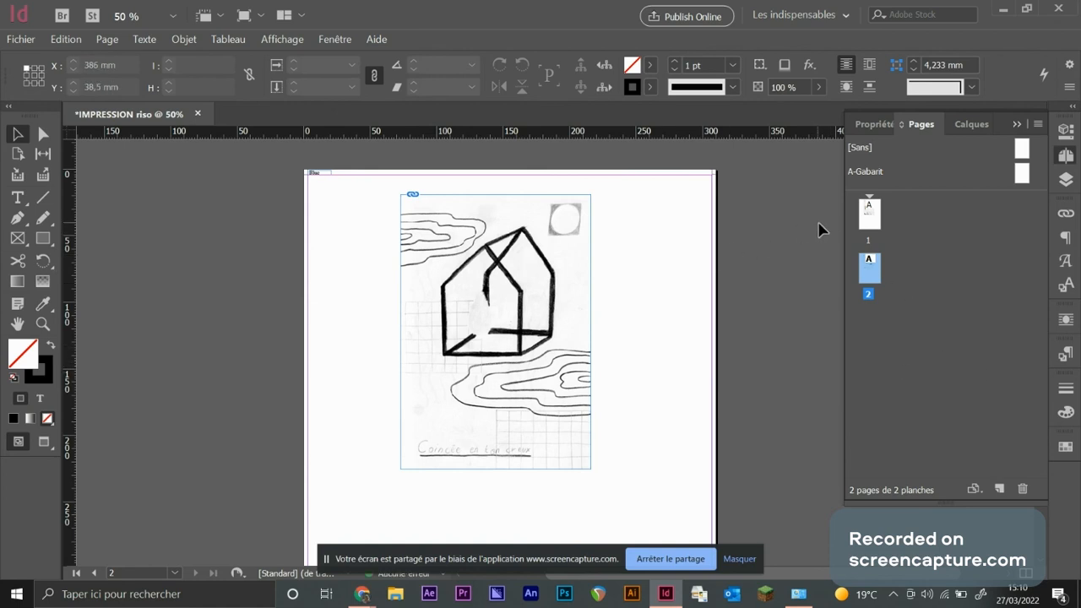
Step: Switch back and forth between pages 1 and 2 to compare the alignment of the blue and pink separations
double_click(869, 215)
double_click(869, 268)
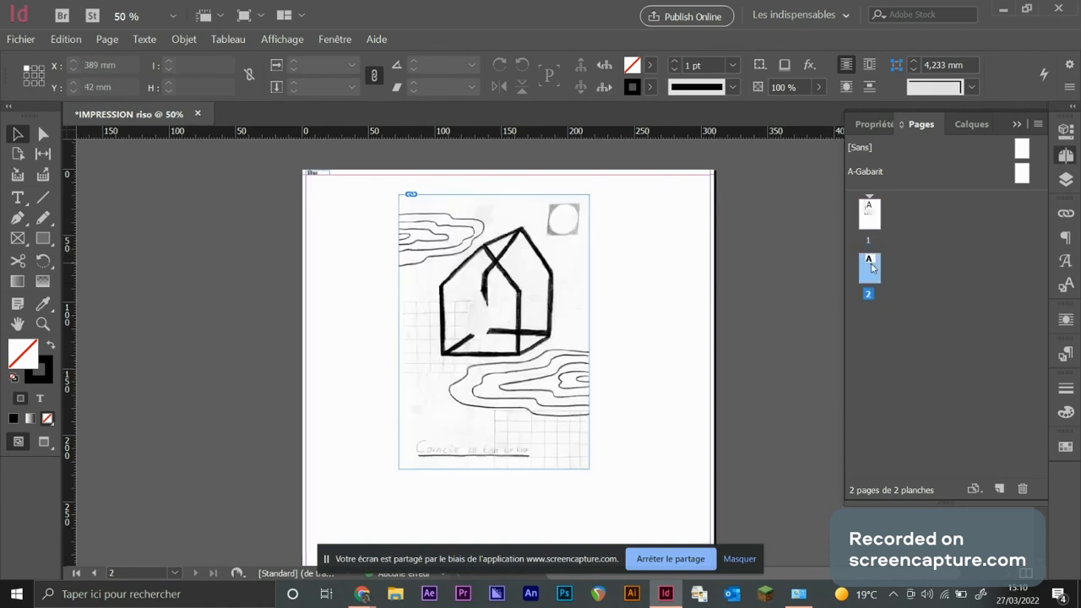
double_click(869, 217)
left_click(871, 272)
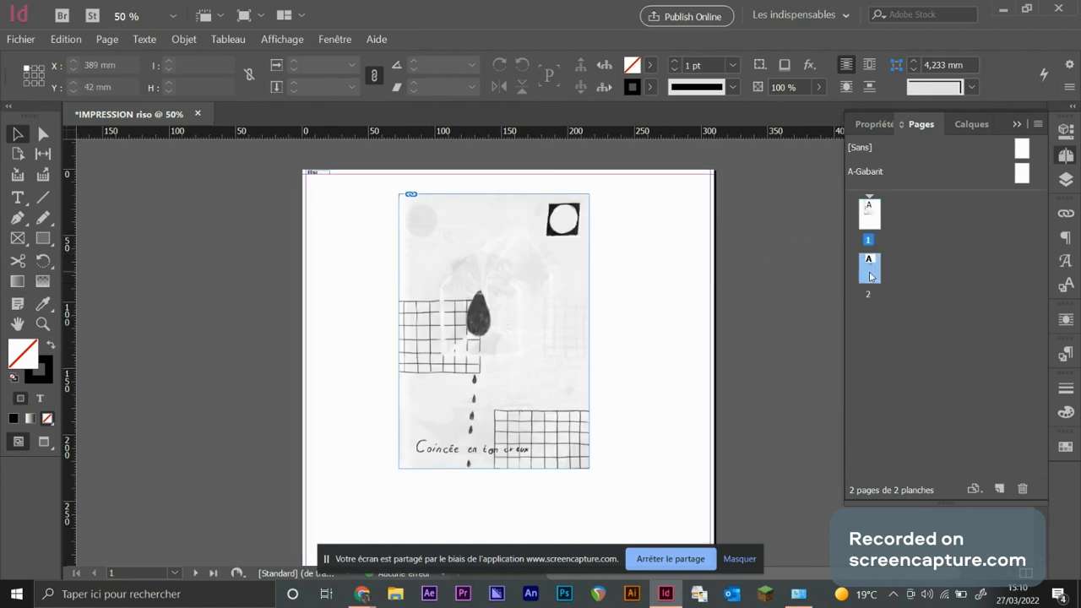
double_click(867, 270)
double_click(870, 220)
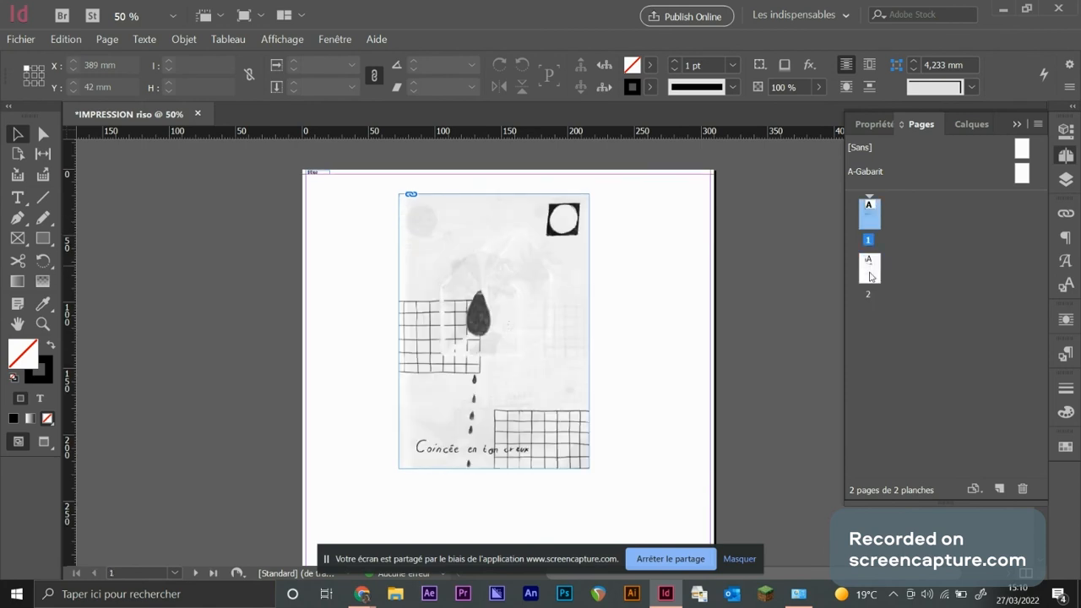
double_click(871, 270)
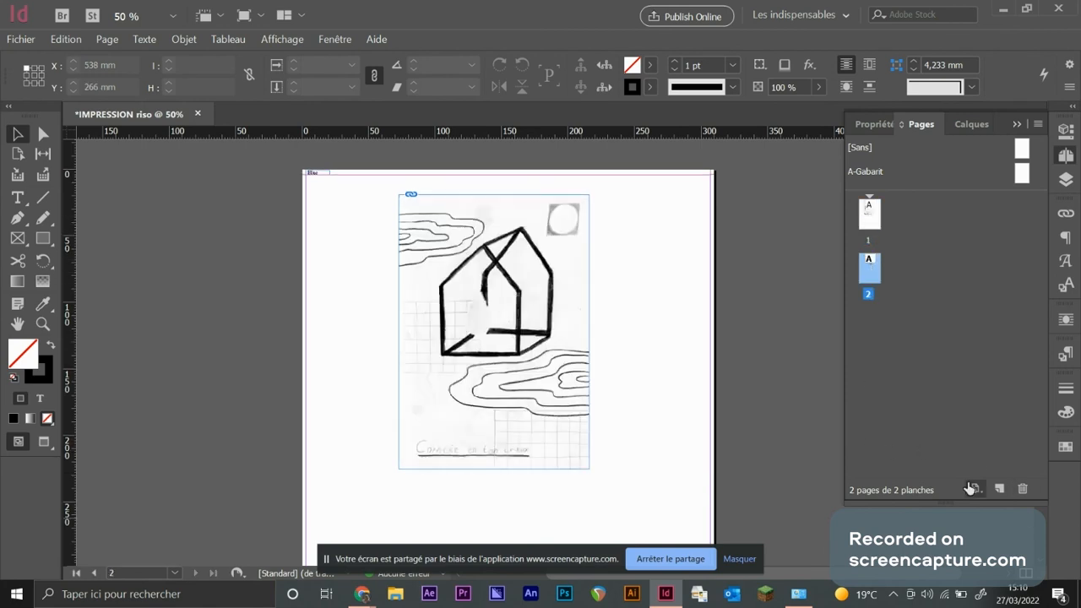
Step: Duplicate page 2 and replace the image on the new page 3 with Coincée en ton creuxYELLOW
left_click_drag(871, 272, 1000, 488)
left_click(553, 283)
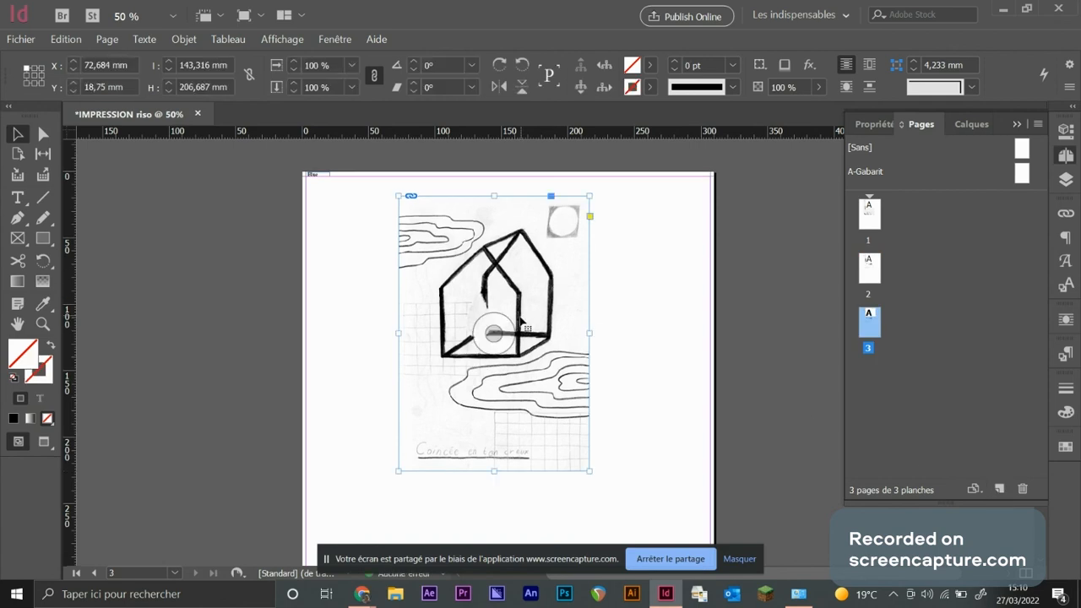
left_click(22, 39)
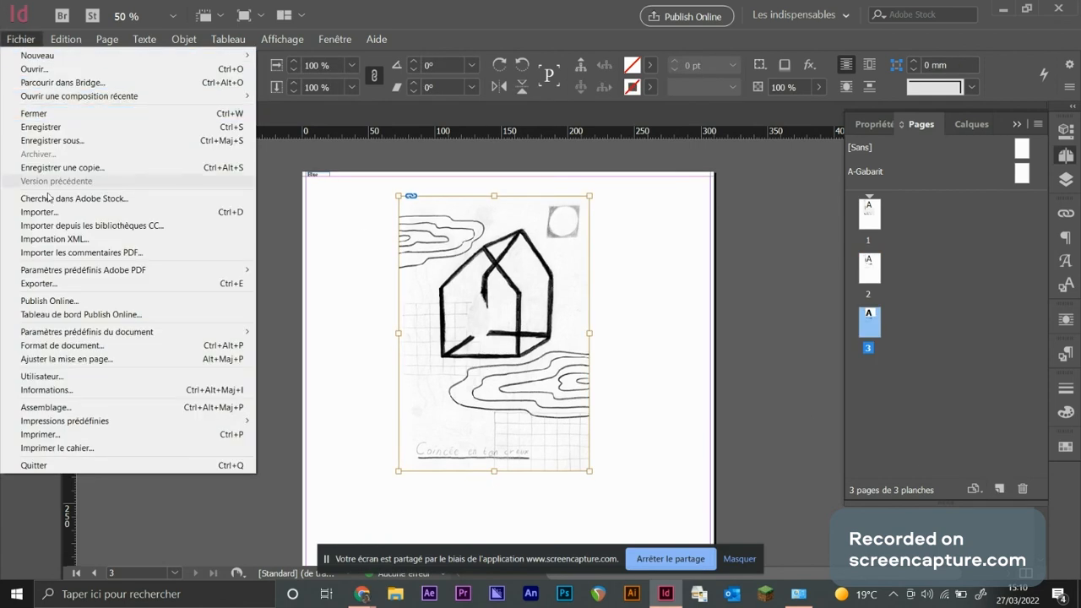
left_click(84, 210)
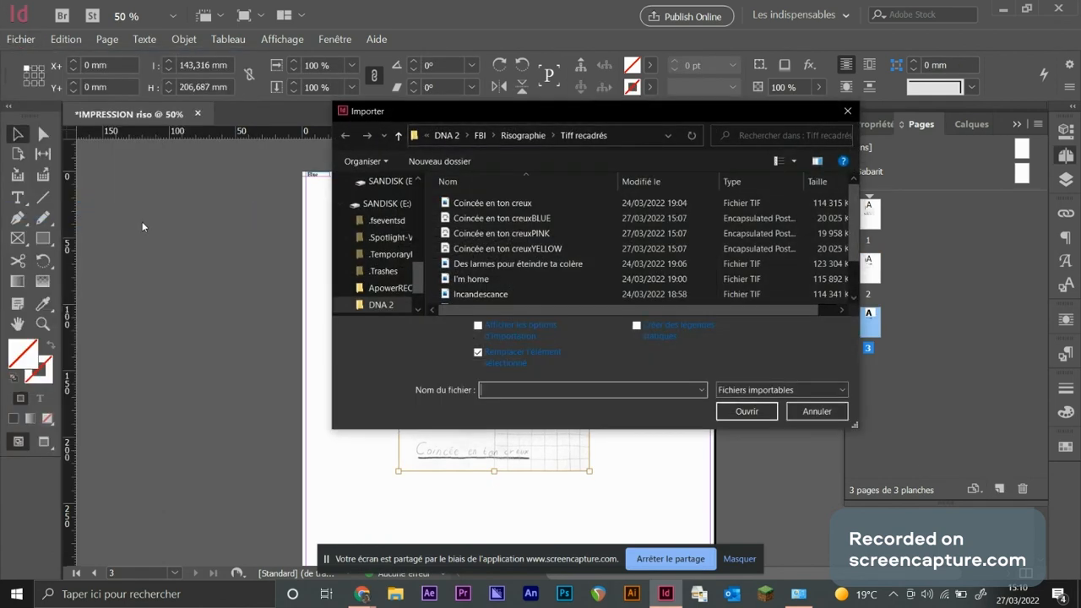
left_click(505, 249)
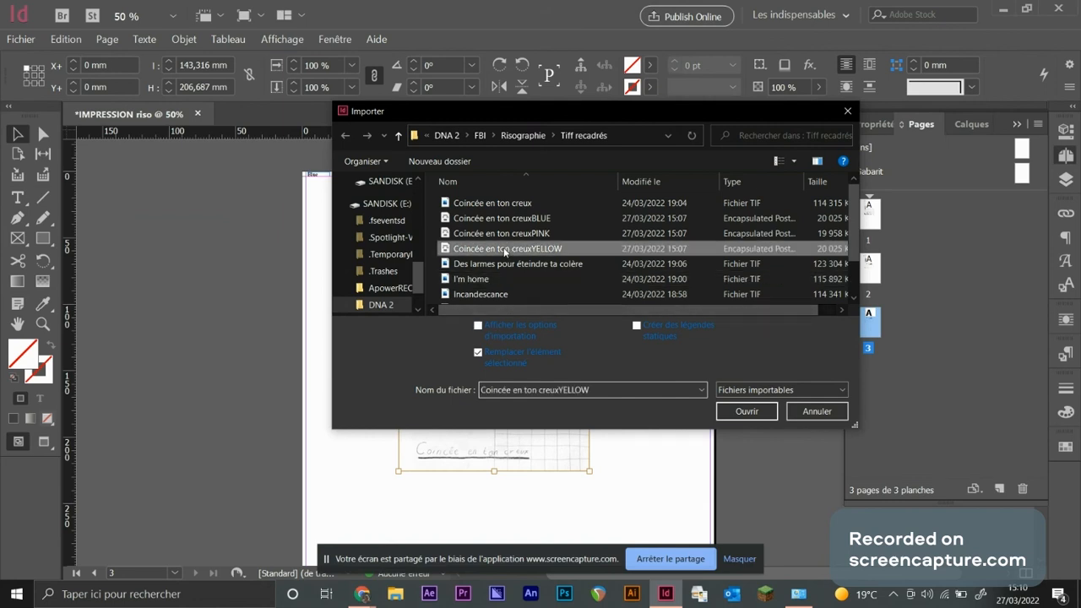
left_click(747, 411)
Step: Change the colour label in the upper corner of page 3 to Yellow
left_click(317, 177)
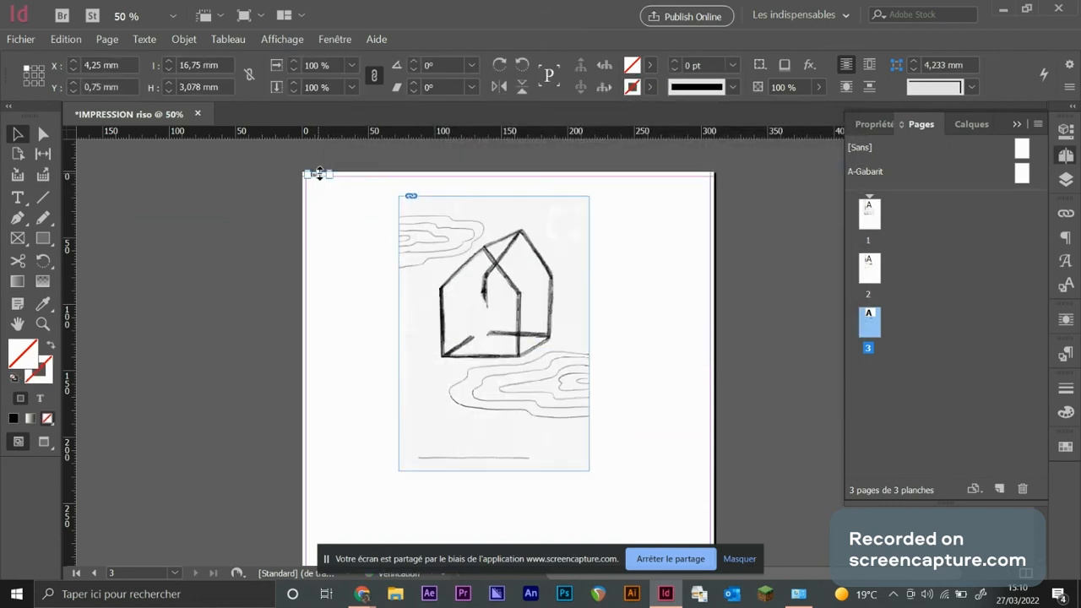
key("ctrl+equal")
key("ctrl+equal")
key("ctrl+equal")
key("ctrl+equal")
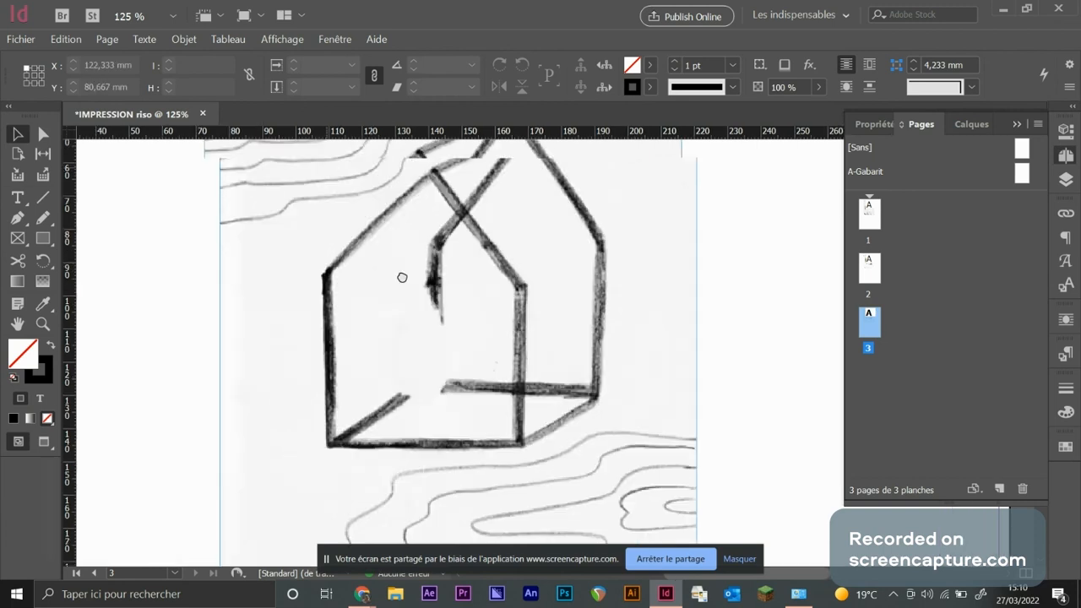
scroll(415, 321, "up", 3)
scroll(415, 321, "left", 4)
left_click(334, 288)
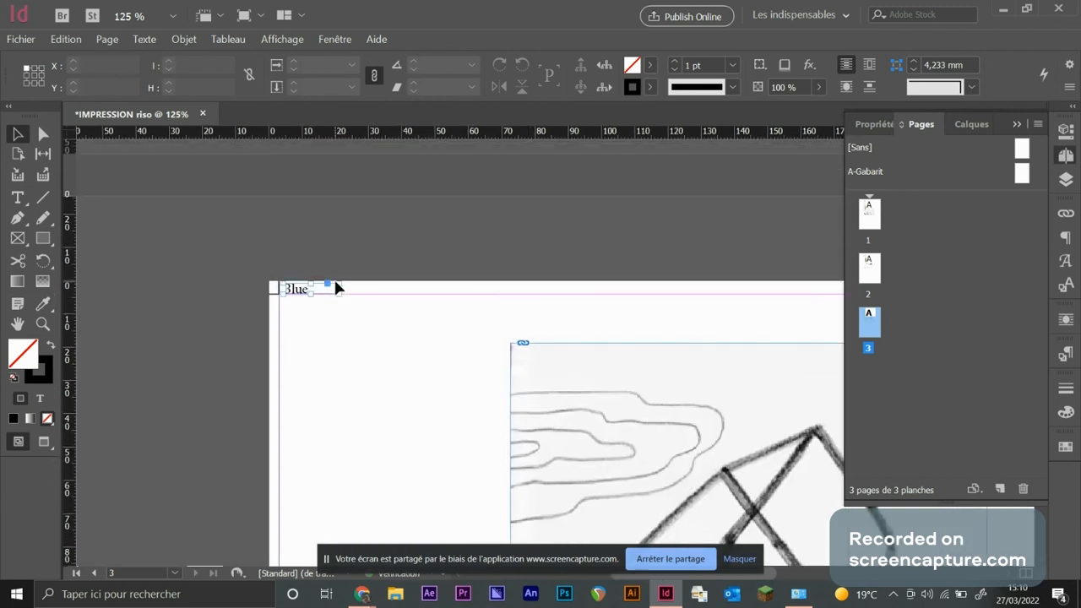
double_click(309, 288)
double_click(302, 286)
type("Yellow")
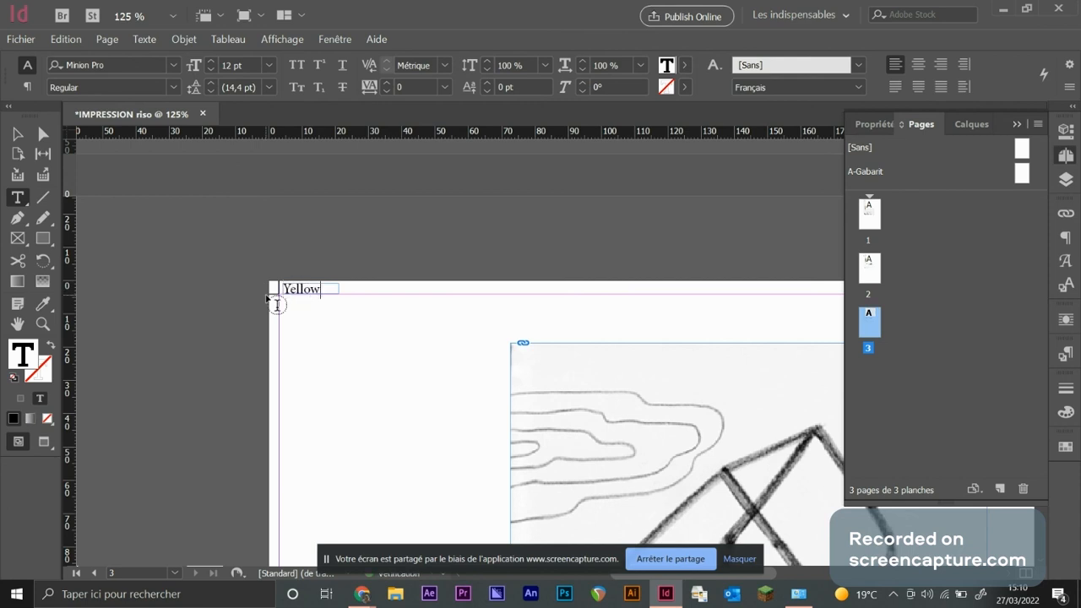
Step: Change the colour label in the upper corner of page 2 to Pink
double_click(870, 267)
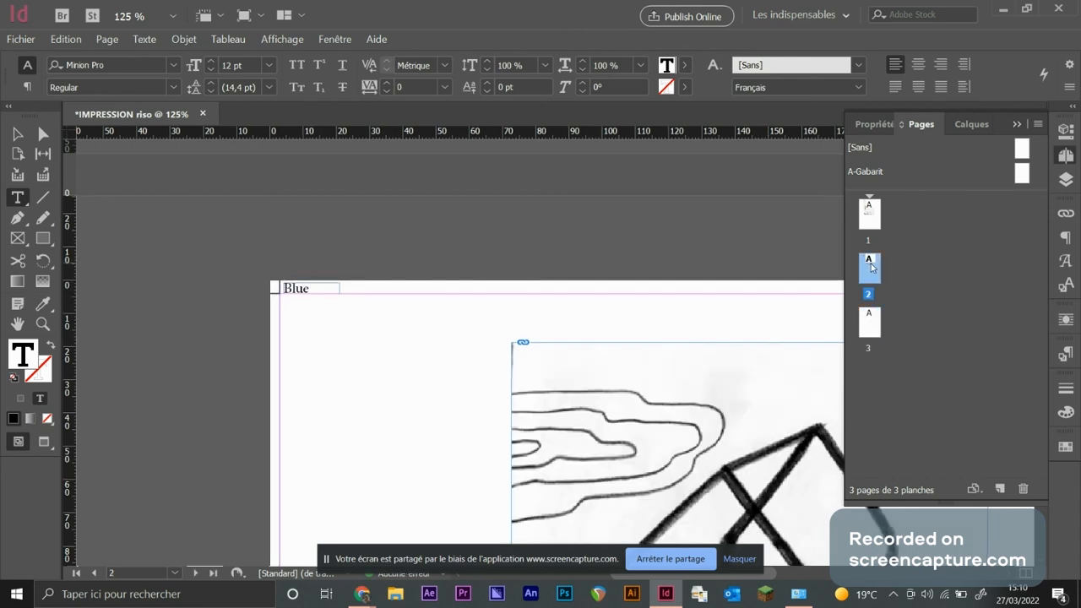
double_click(311, 288)
type("Pink")
left_click(17, 134)
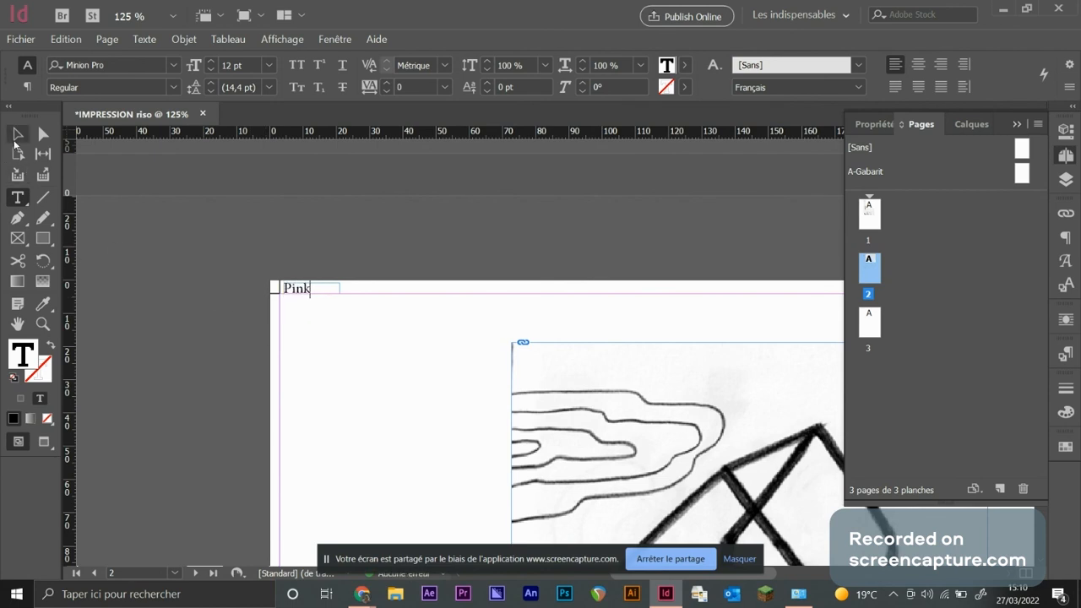
Step: Start exporting the document as an Adobe PDF (impression) file named IMPRESSION riso on the SANDISK (E:) drive
key("ctrl+minus")
key("ctrl+minus")
key("ctrl+minus")
key("ctrl+minus")
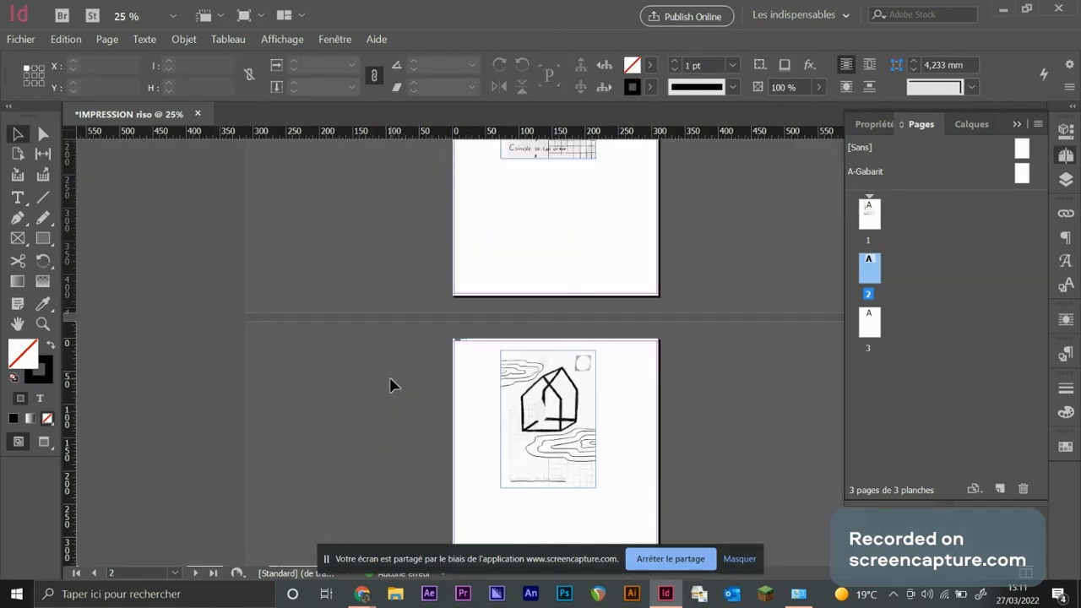
scroll(717, 386, "up", 2)
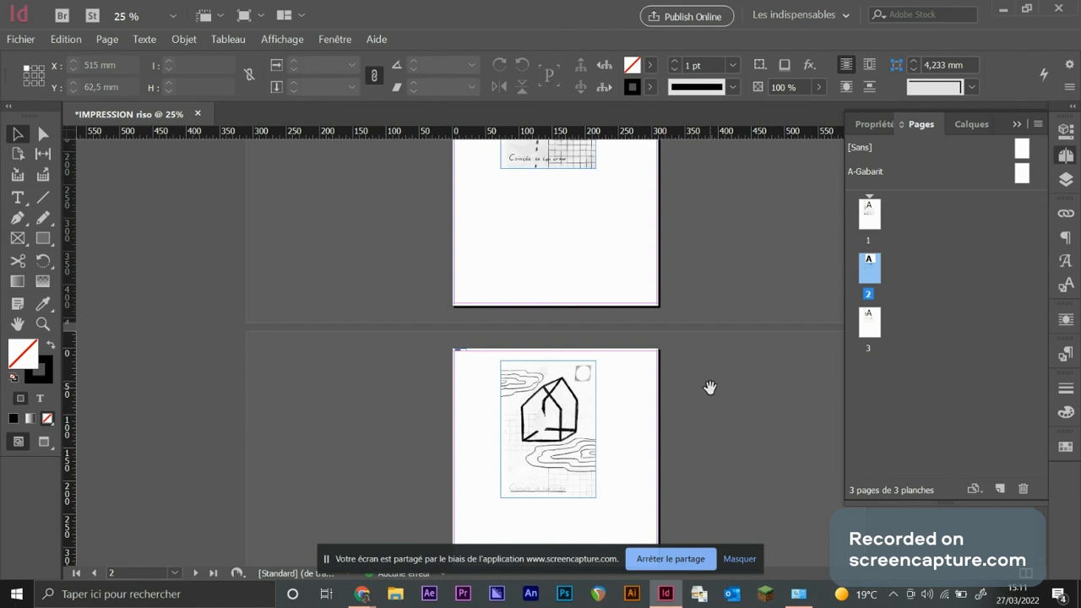
key("ctrl+e")
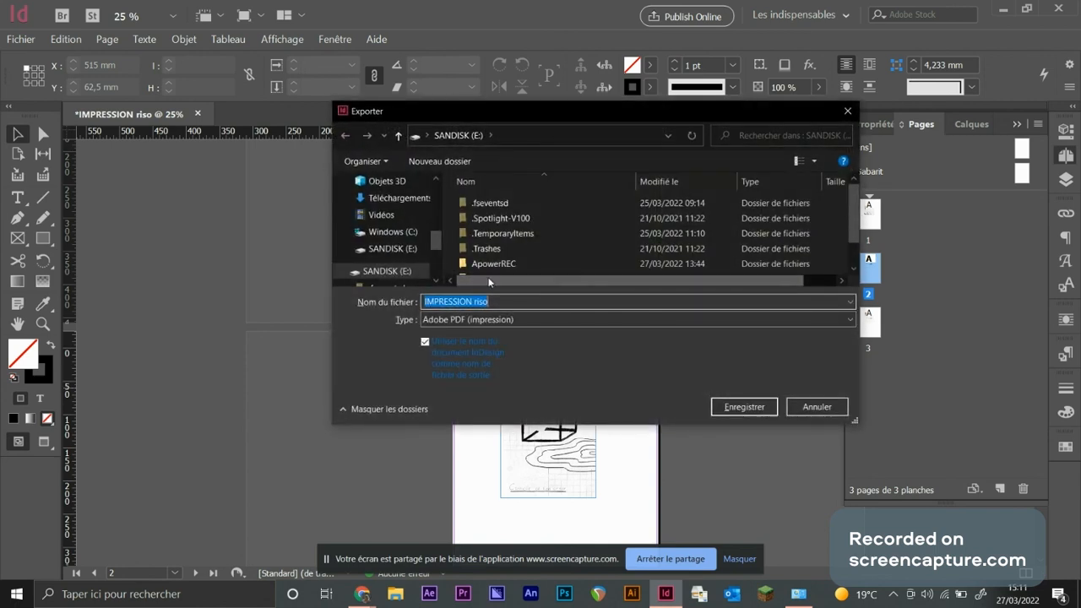
left_click_drag(549, 425, 545, 557)
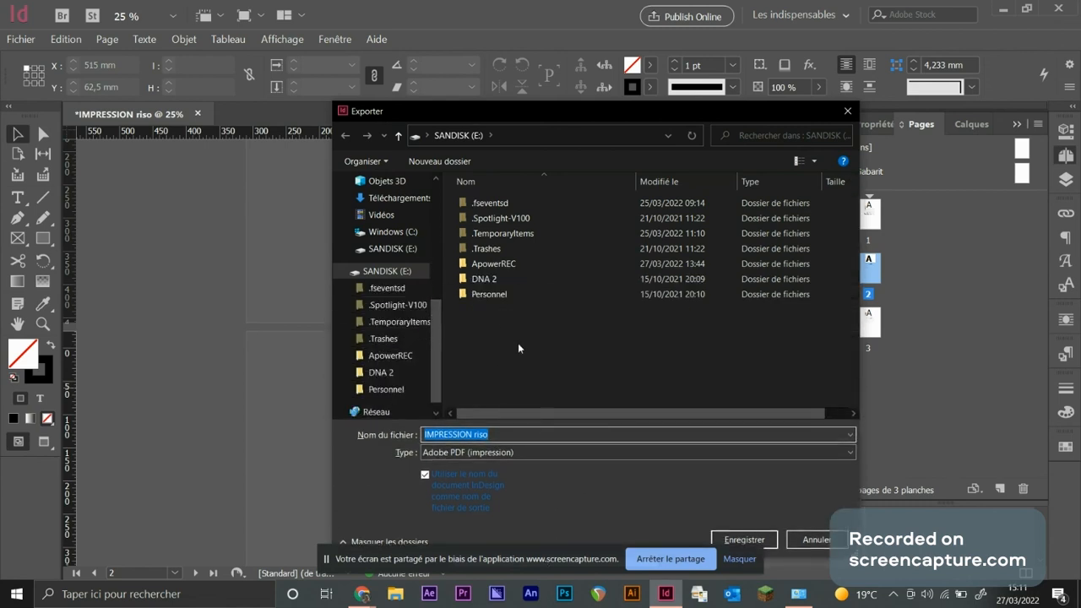
left_click(746, 540)
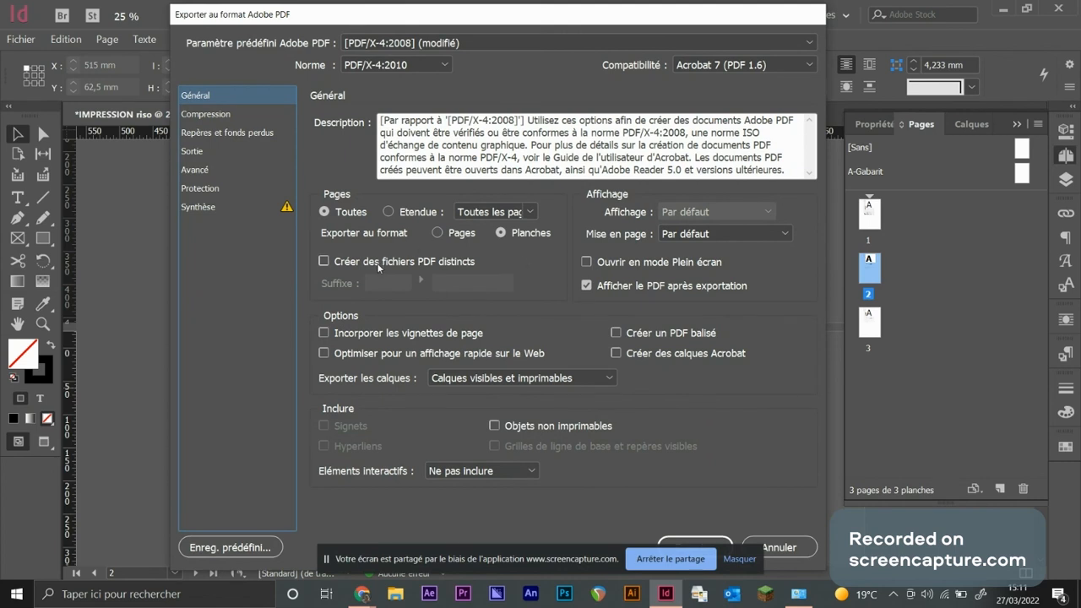
Step: Set colour, greyscale and monochrome image compression to Ne pas sous-échantillonner and export the PDF
left_click(213, 120)
left_click(404, 140)
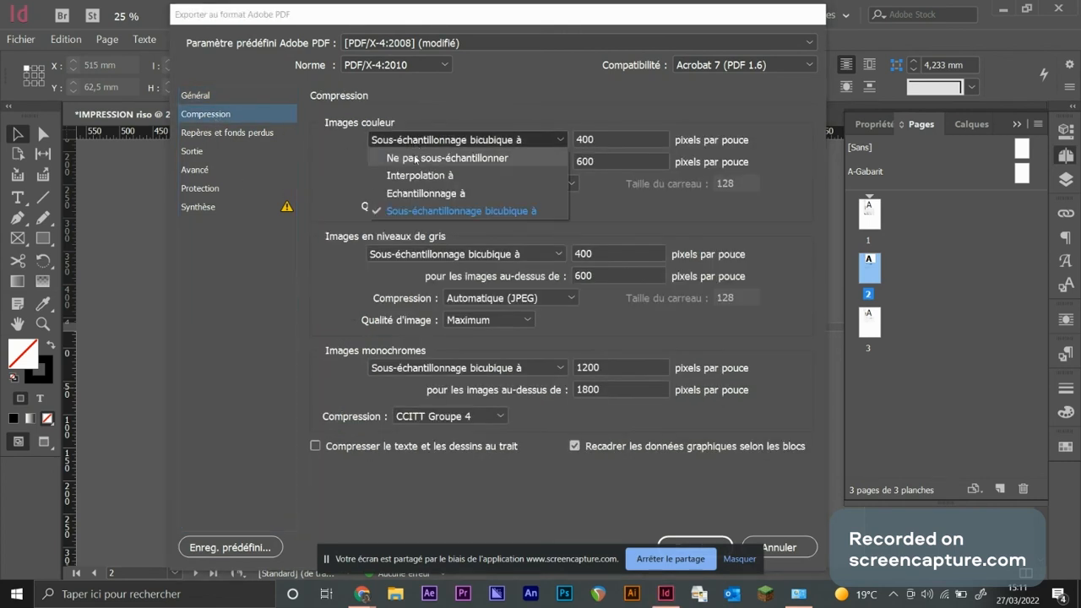
left_click(416, 159)
left_click(417, 254)
left_click(420, 275)
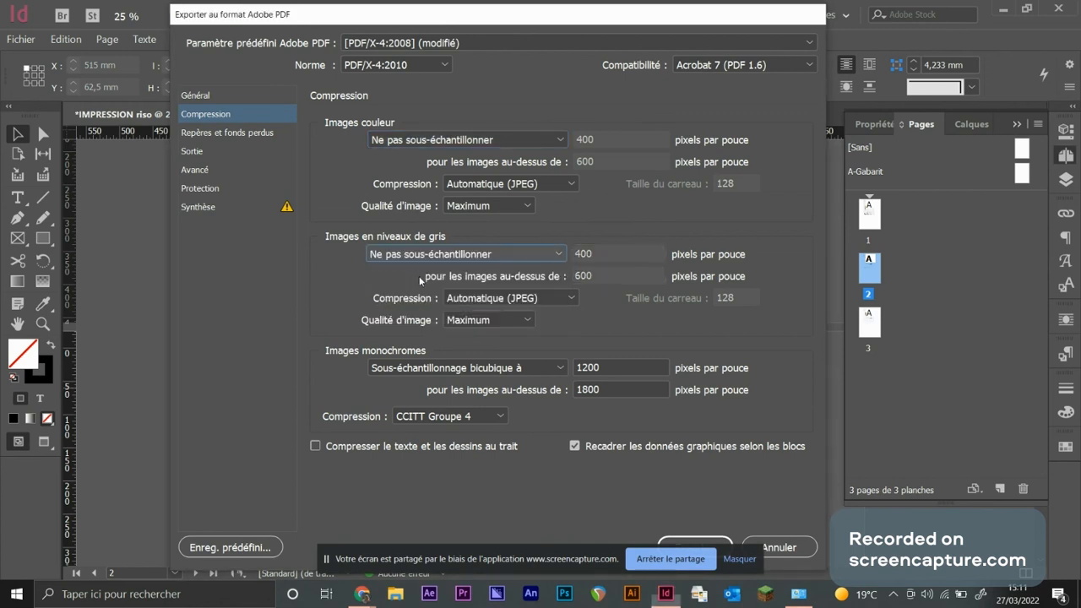
left_click(426, 368)
left_click(444, 385)
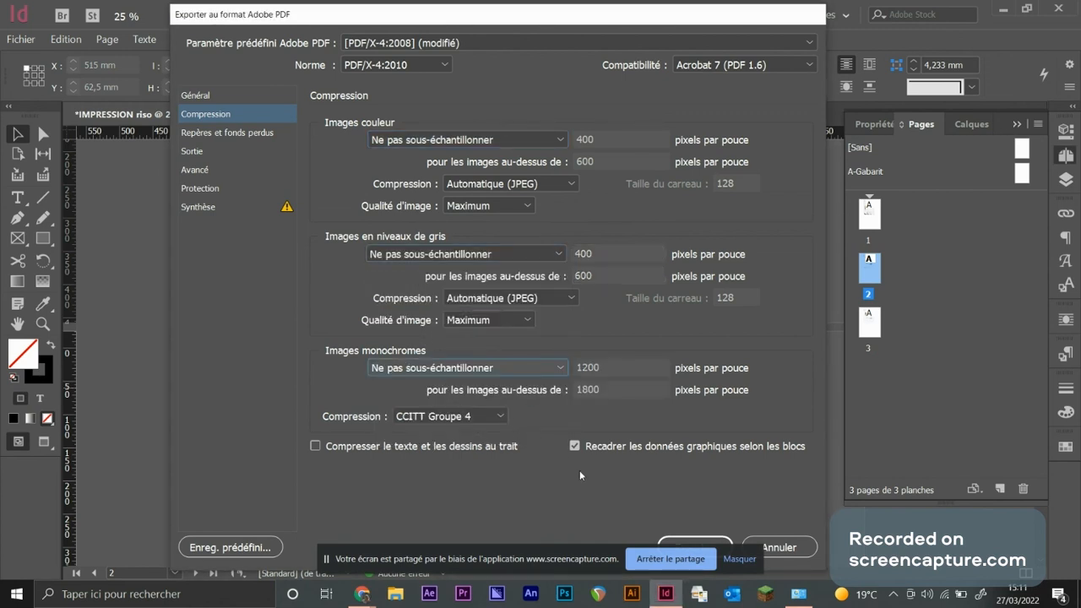
left_click(714, 536)
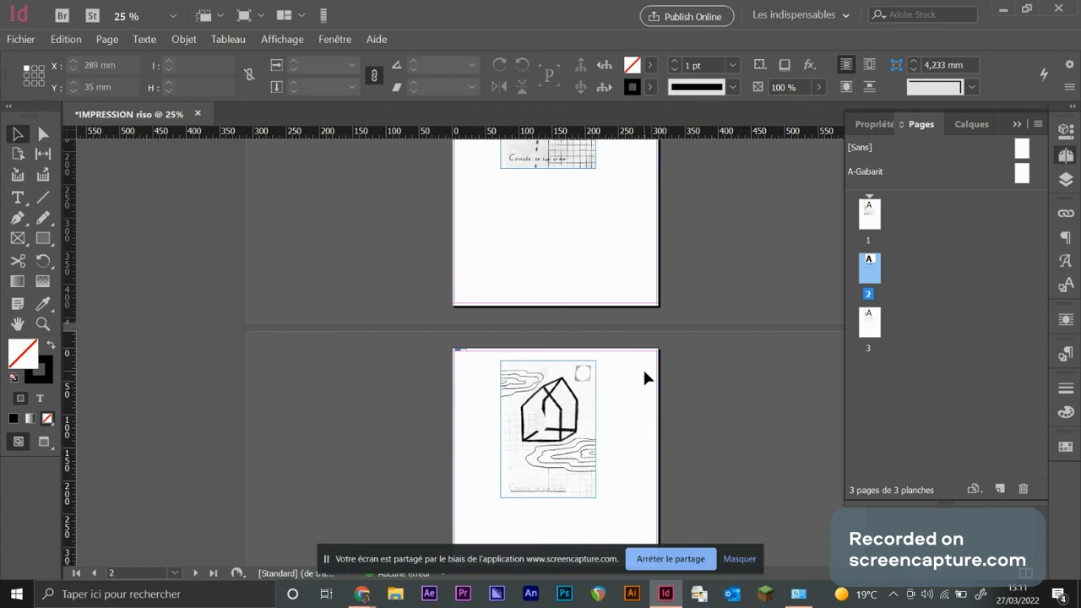